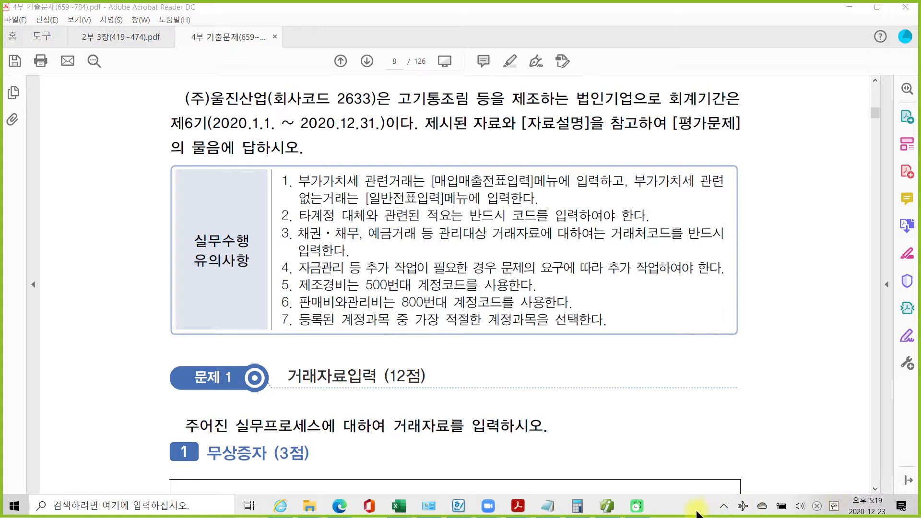
# Switch from the accounting program back to the exam PDF and highlight the phrase "고기통조림 등을 제조하는 법인기업으로" in the introduction
pyautogui.click(606, 512)
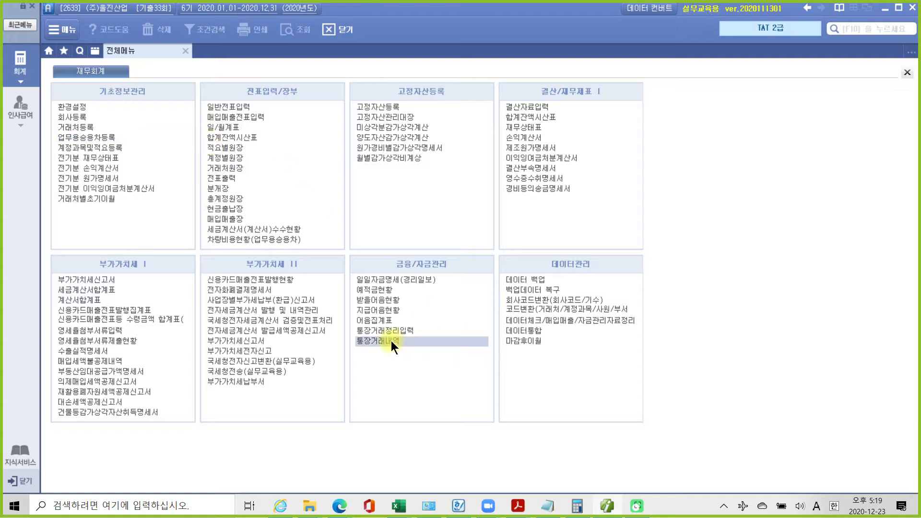
pyautogui.moveTo(519, 506)
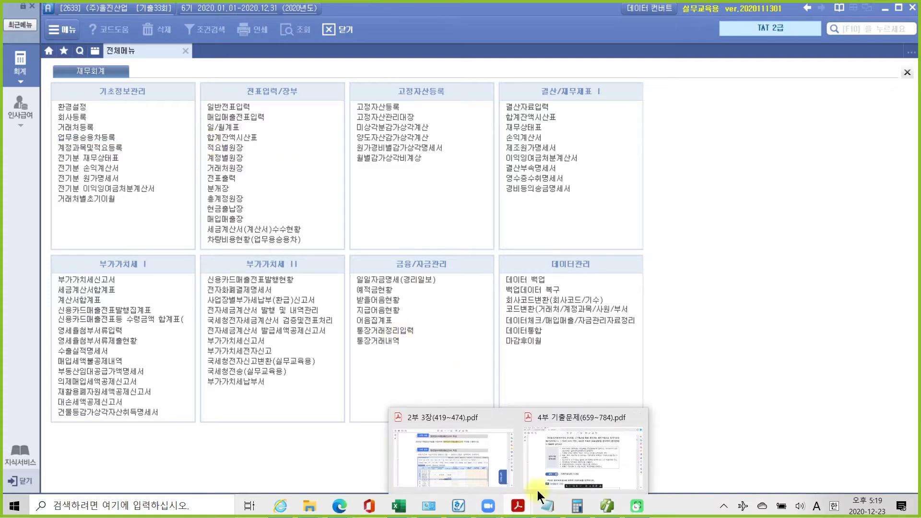
pyautogui.click(560, 475)
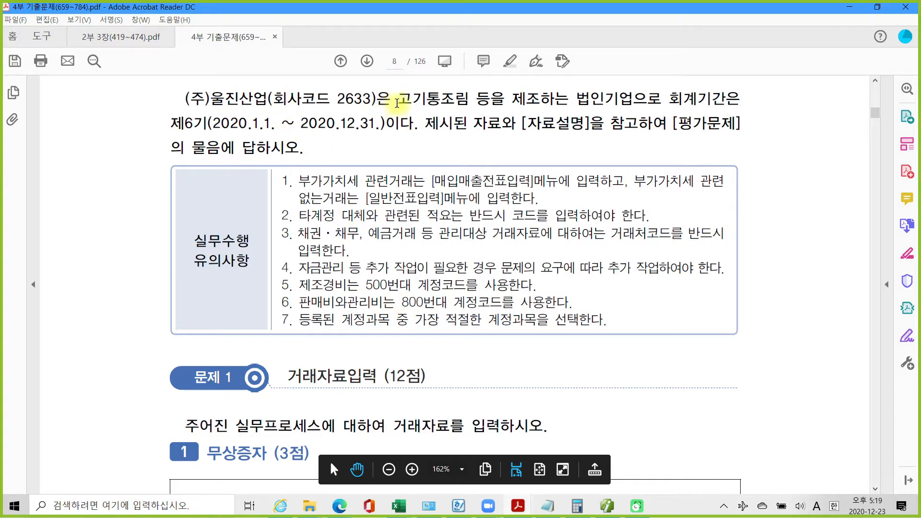
pyautogui.moveTo(398, 102); pyautogui.dragTo(584, 99)
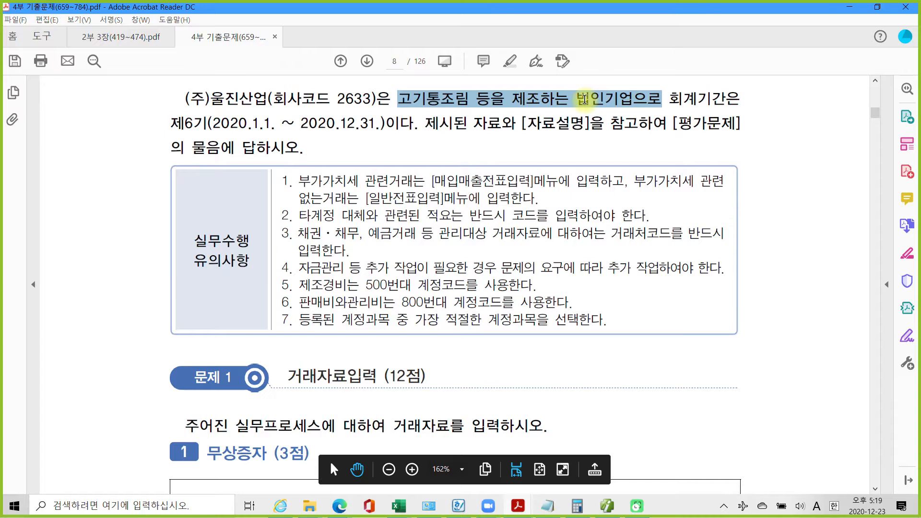
pyautogui.rightClick(584, 99)
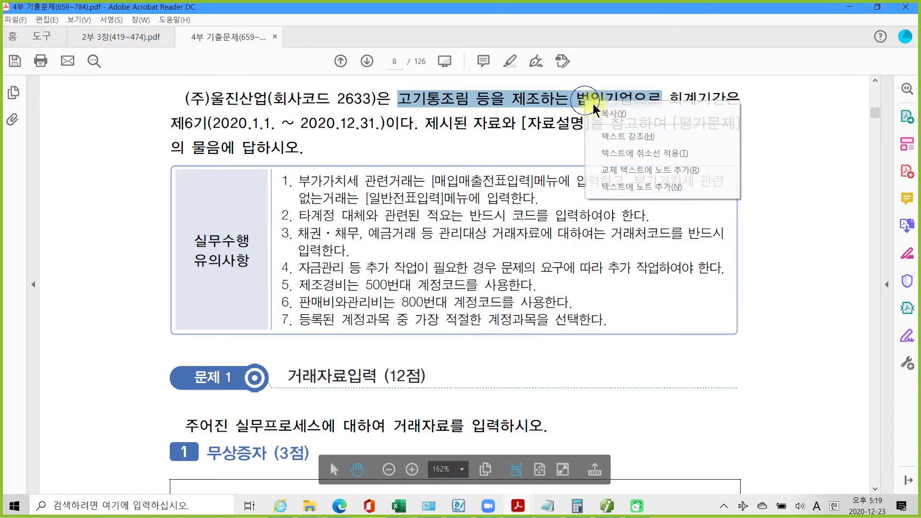
pyautogui.click(614, 120)
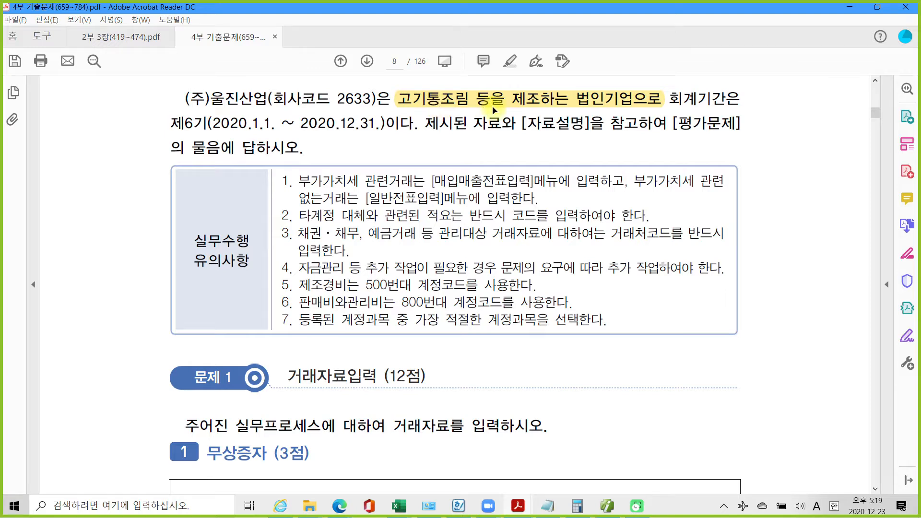
# Highlight the heading "무상증자 (3점)" of item 1 under 문제 1
pyautogui.scroll(-3, 470, 364)
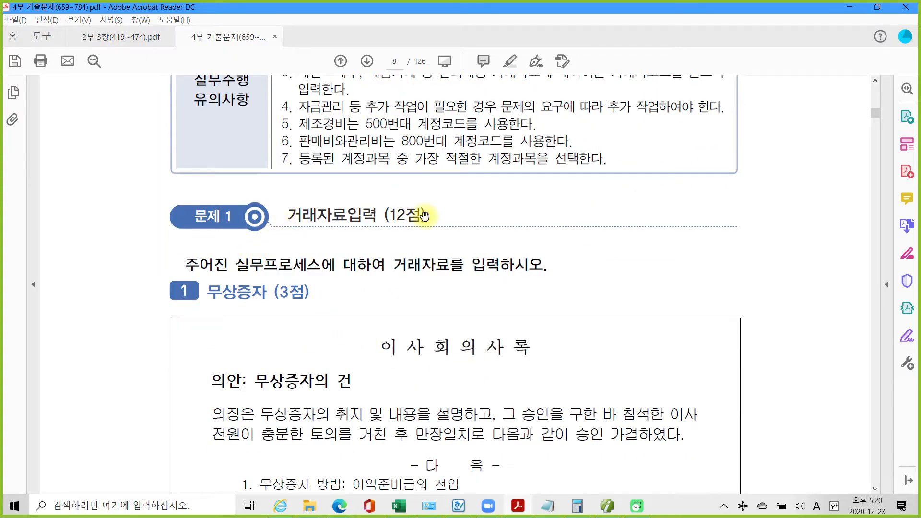
pyautogui.scroll(-1, 379, 300)
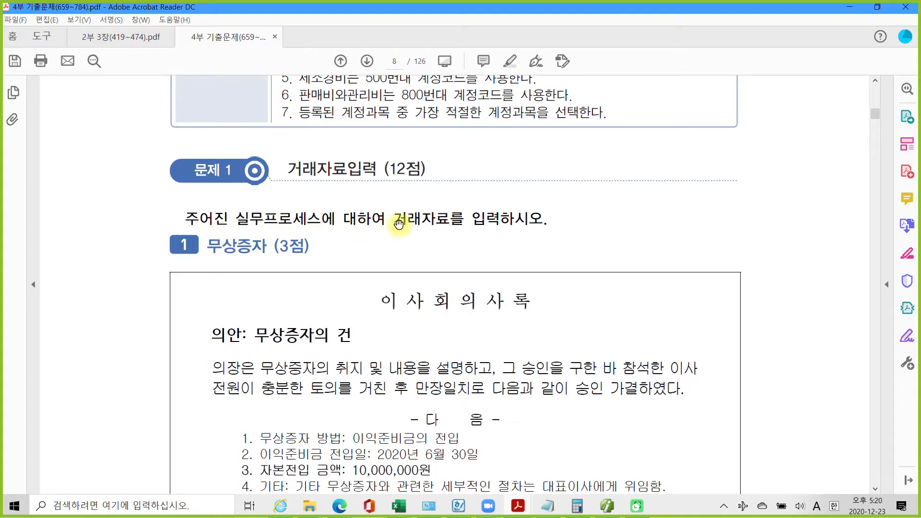
pyautogui.scroll(-1, 206, 307)
pyautogui.scroll(-2, 209, 311)
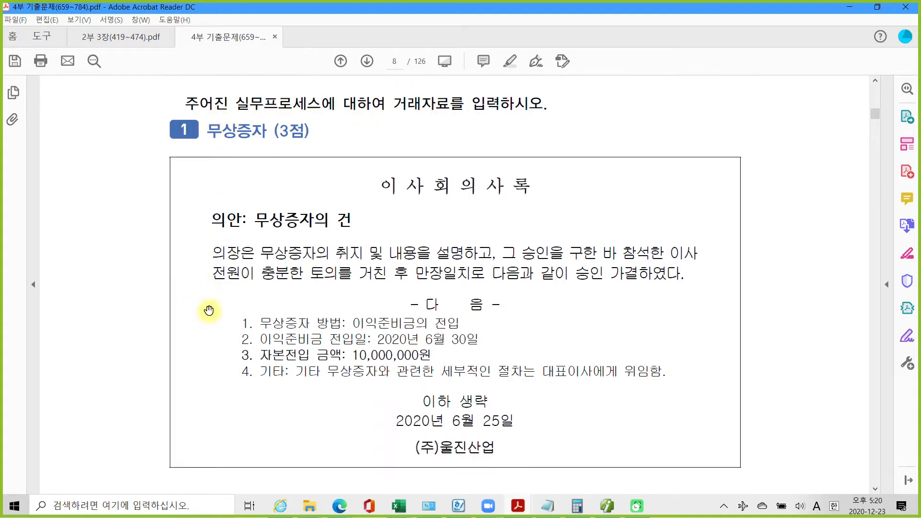
pyautogui.moveTo(211, 130); pyautogui.dragTo(300, 131)
pyautogui.rightClick(290, 132)
pyautogui.click(320, 169)
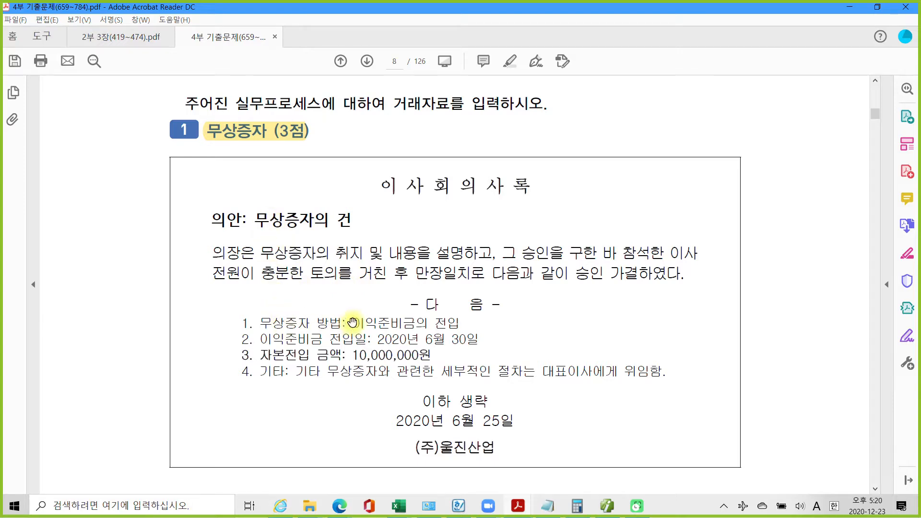
# Highlight "이익준비금의 전입", "2020년 6월 30일" and "10,000,000원" in the board meeting minutes
pyautogui.moveTo(352, 322); pyautogui.dragTo(458, 325)
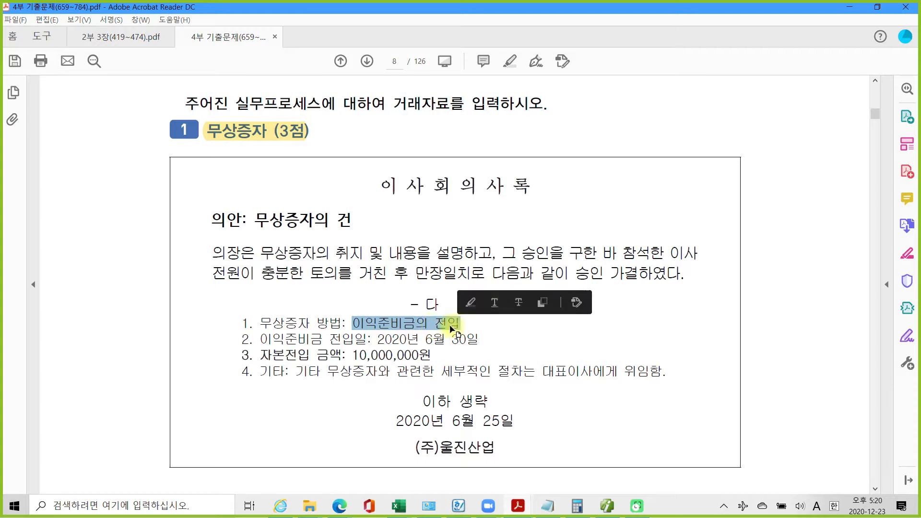
pyautogui.rightClick(453, 328)
pyautogui.click(474, 363)
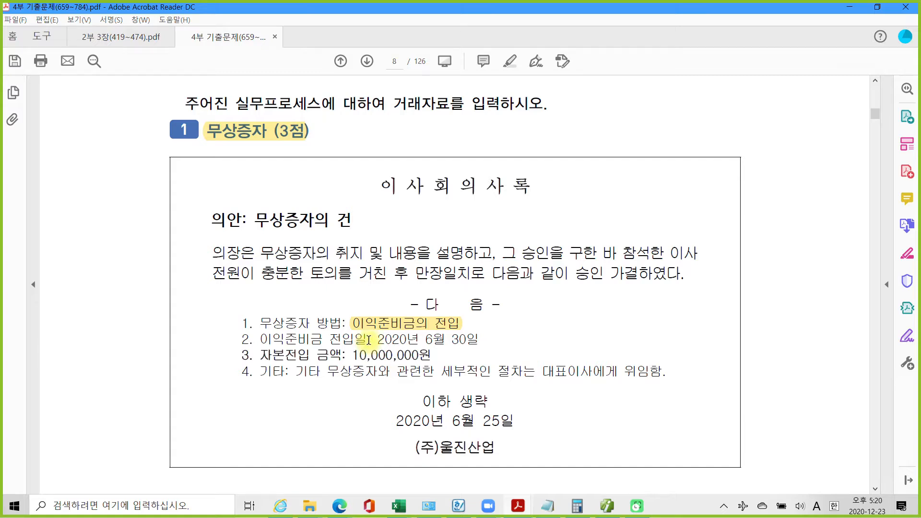
pyautogui.moveTo(372, 340); pyautogui.dragTo(451, 339)
pyautogui.rightClick(450, 339)
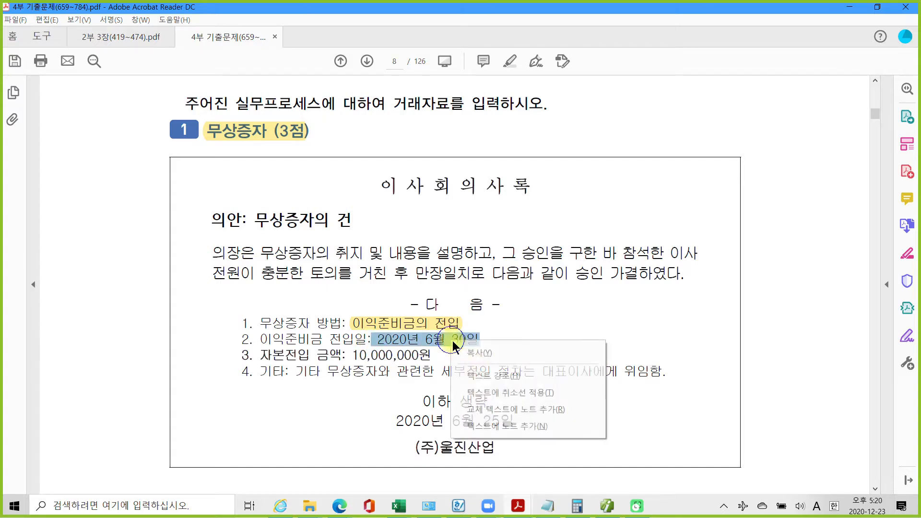
pyautogui.click(481, 377)
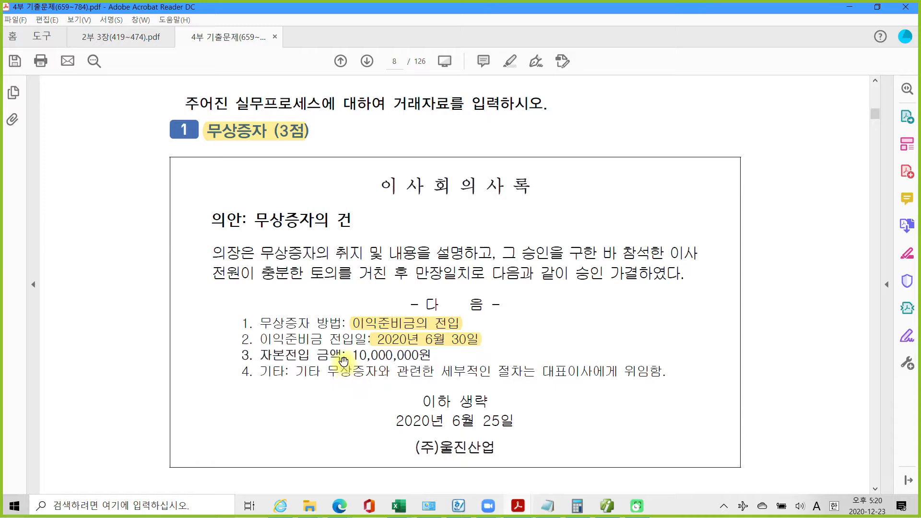
pyautogui.moveTo(348, 355); pyautogui.dragTo(432, 355)
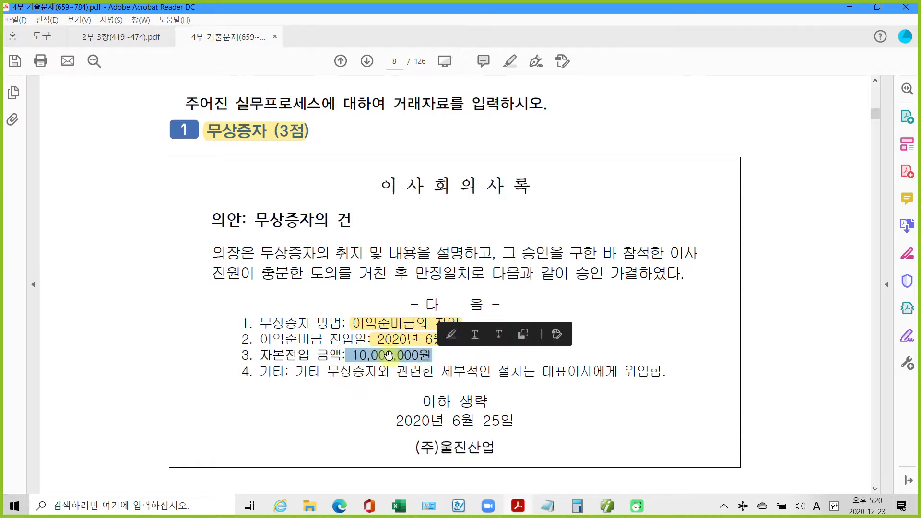
pyautogui.rightClick(396, 356)
pyautogui.click(420, 392)
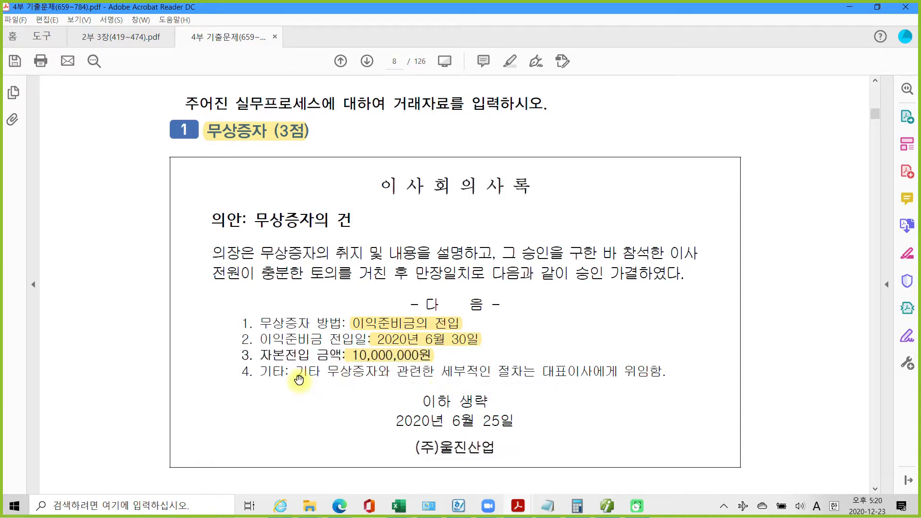
# Mark "이익준비금의 전입" with a temporary blue rectangle and ellipse on screen, and clear the annotations
pyautogui.scroll(-3, 300, 379)
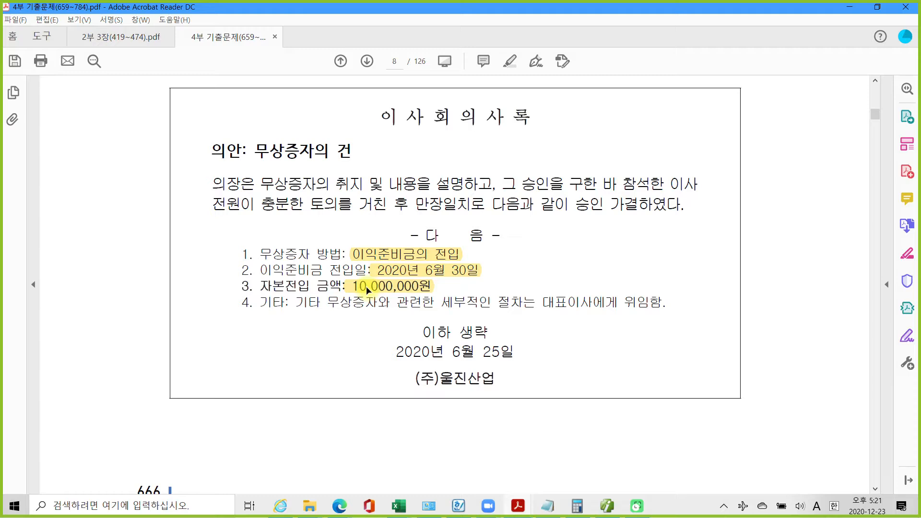
pyautogui.hotkey('ctrl', '2')
pyautogui.moveTo(353, 243)
pyautogui.mouseDown()
pyautogui.moveTo(372, 258)
pyautogui.moveTo(457, 262)
pyautogui.mouseUp()
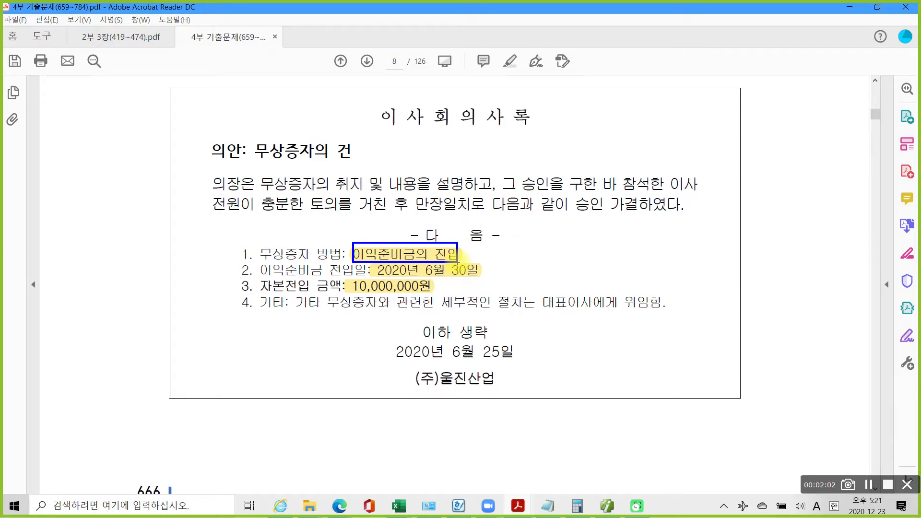
pyautogui.moveTo(377, 265)
pyautogui.mouseDown()
pyautogui.moveTo(427, 232)
pyautogui.moveTo(378, 265)
pyautogui.mouseUp()
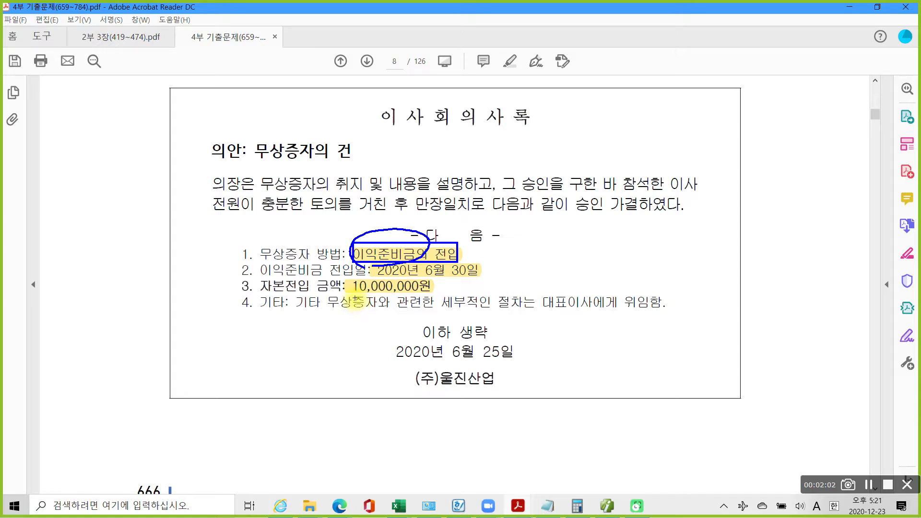
pyautogui.press('Escape')
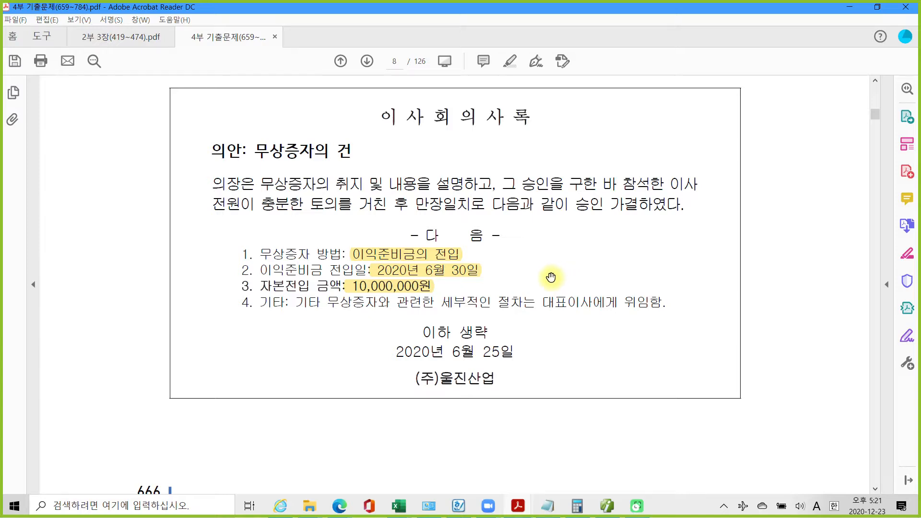
# Switch to the accounting program, open 일반전표입력 and set the voucher date to month 06, day 30
pyautogui.click(603, 509)
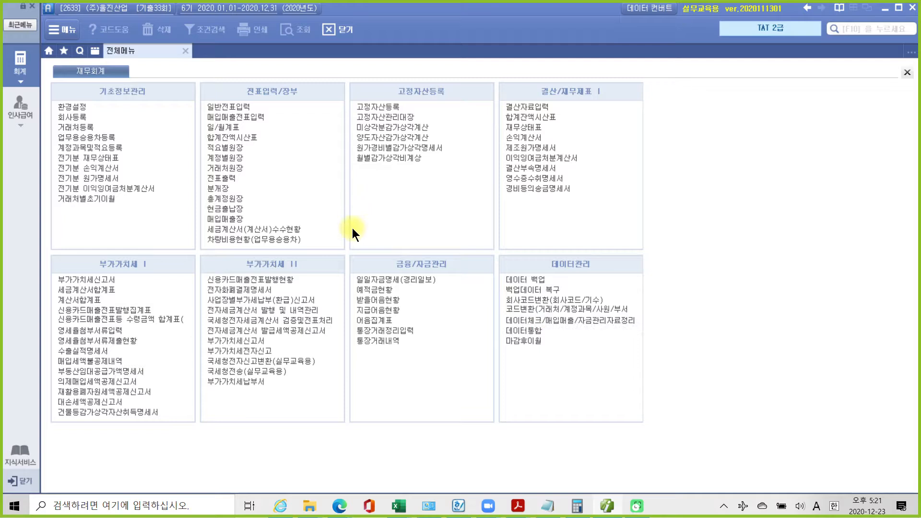
pyautogui.click(229, 106)
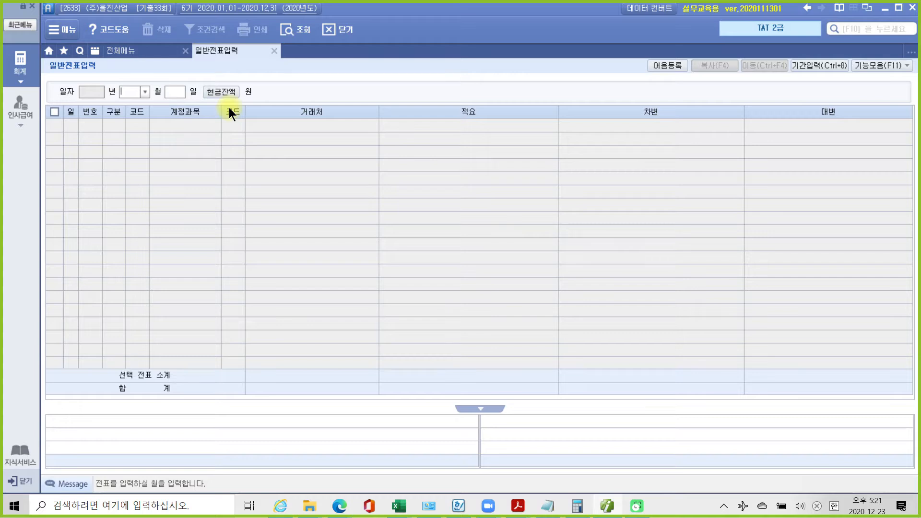
pyautogui.write('06')
pyautogui.press('Return')
pyautogui.write('30')
pyautogui.press('Return')
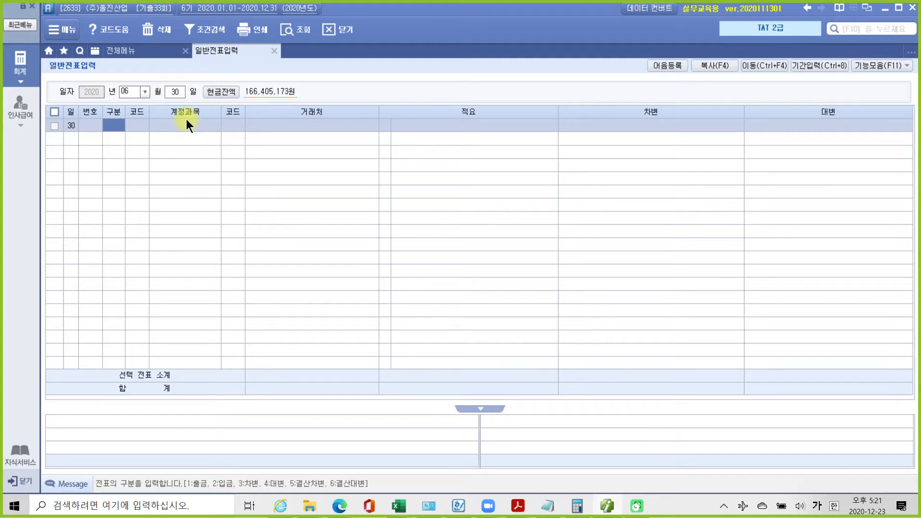
# Enter a debit (차변) line for account 351 이익준비금 with the amount 10,000,000
pyautogui.write('3')
pyautogui.press('Return')
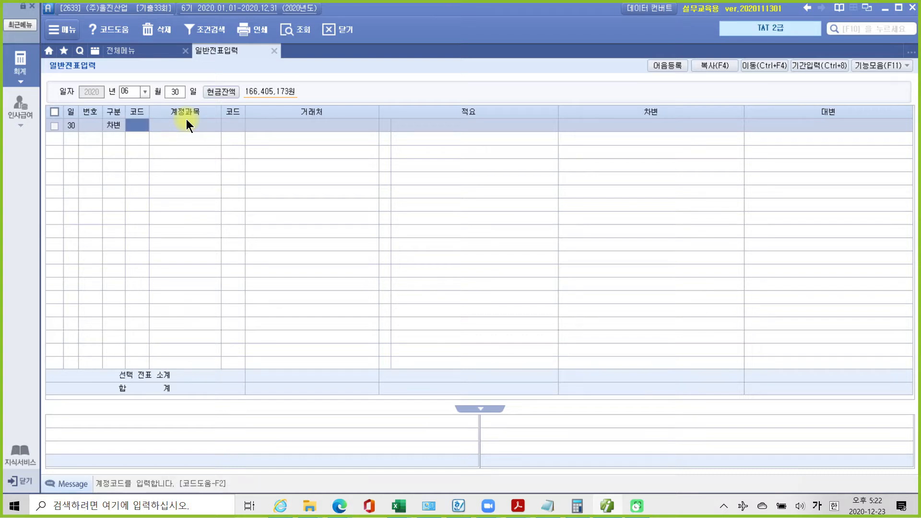
pyautogui.write('이월')
pyautogui.press('Return')
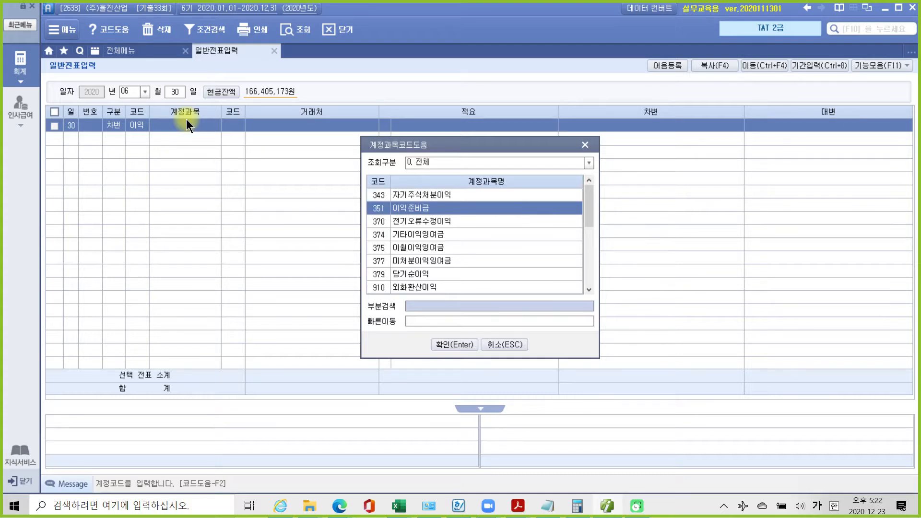
pyautogui.press('Return')
pyautogui.press('Return')
pyautogui.press('Return')
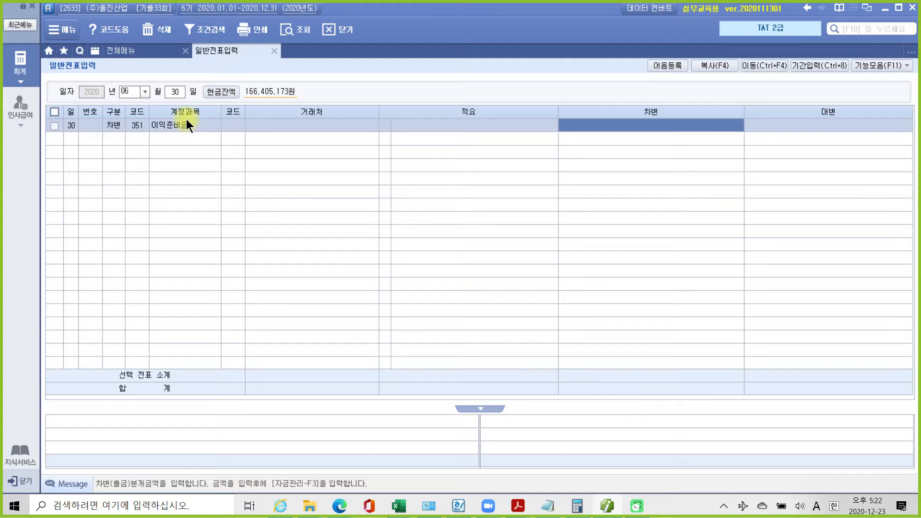
pyautogui.write('10000000')
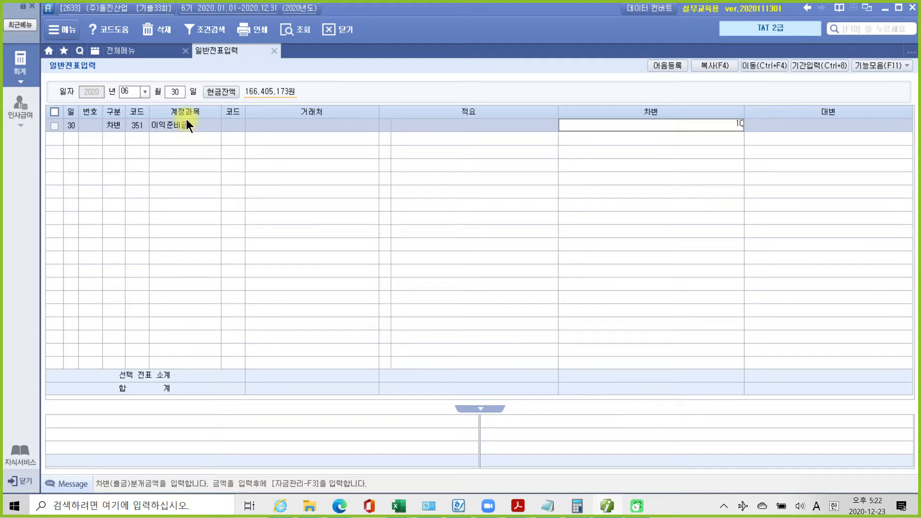
pyautogui.press('Return')
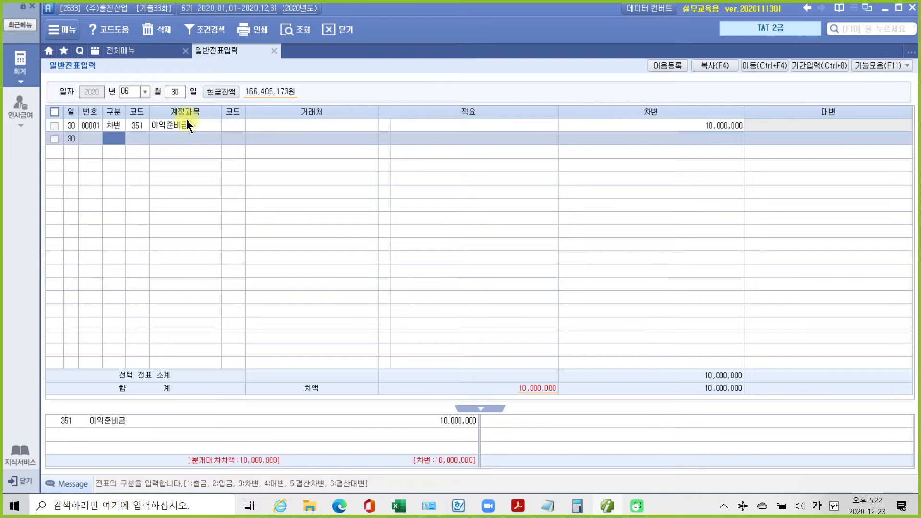
# Enter a credit (대변) line for account 331 자본금 with the amount 10,000,000
pyautogui.write('4')
pyautogui.write('자본')
pyautogui.press('Return')
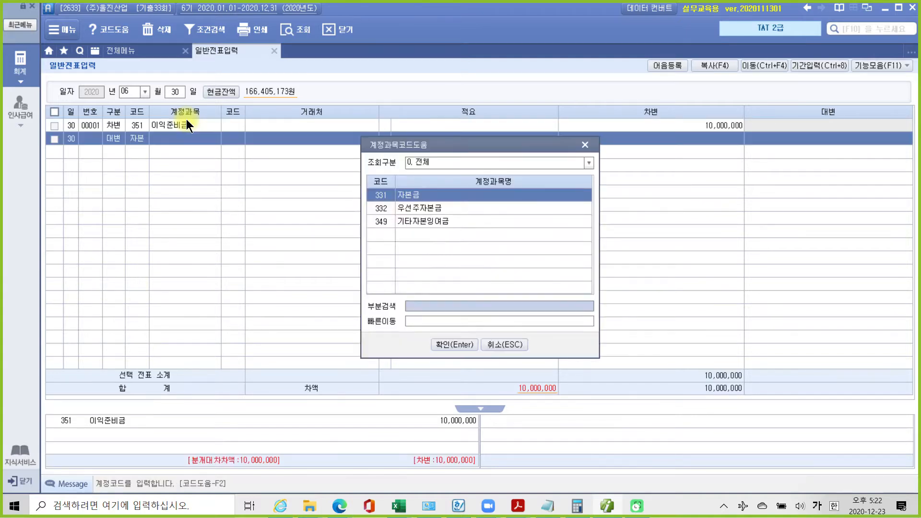
pyautogui.press('Return')
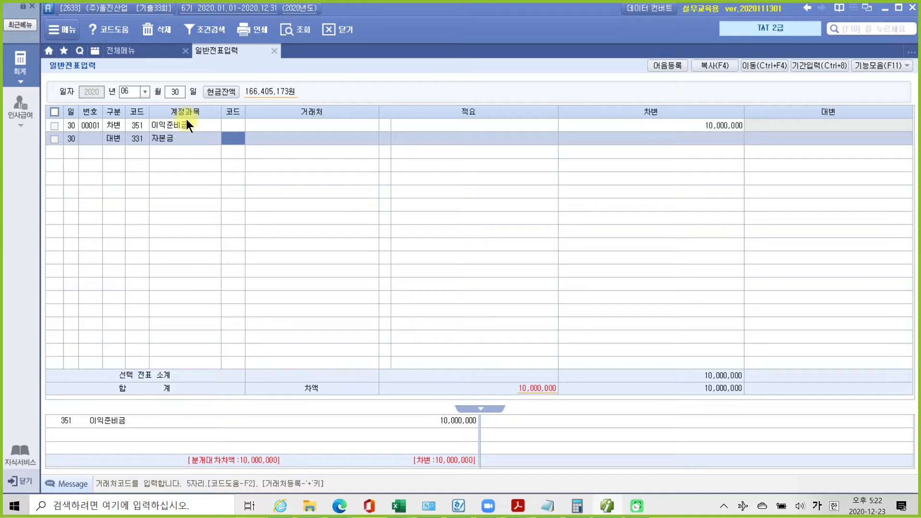
pyautogui.press('Return')
pyautogui.press('Return')
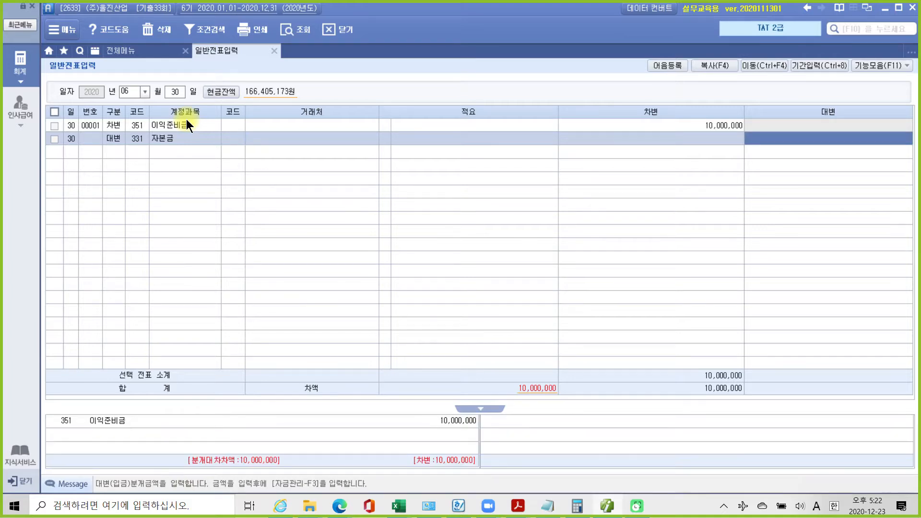
pyautogui.write('10000000')
pyautogui.press('Return')
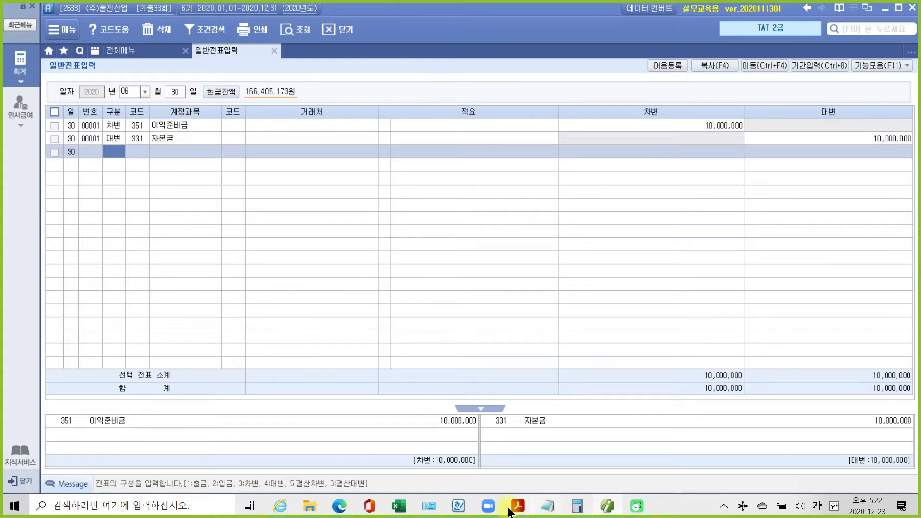
# Return to the exam PDF in Acrobat Reader and view item 2, "약속어음 발행거래 (3점)", with its 전자세금계산서
pyautogui.moveTo(524, 513)
pyautogui.click(559, 468)
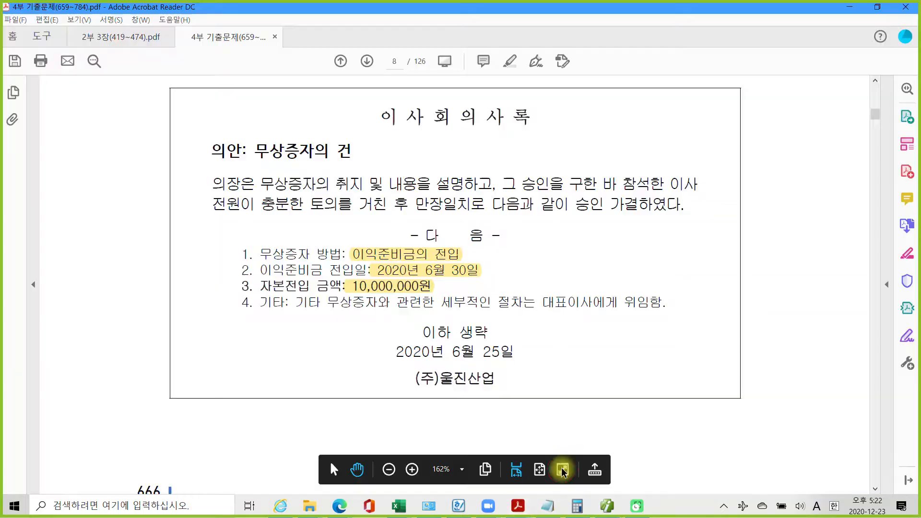
pyautogui.scroll(-10, 508, 331)
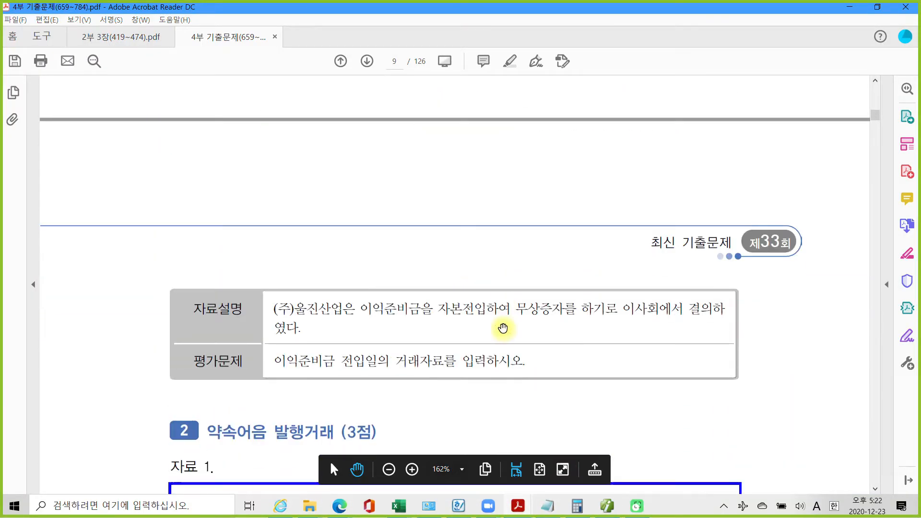
pyautogui.scroll(-3, 502, 330)
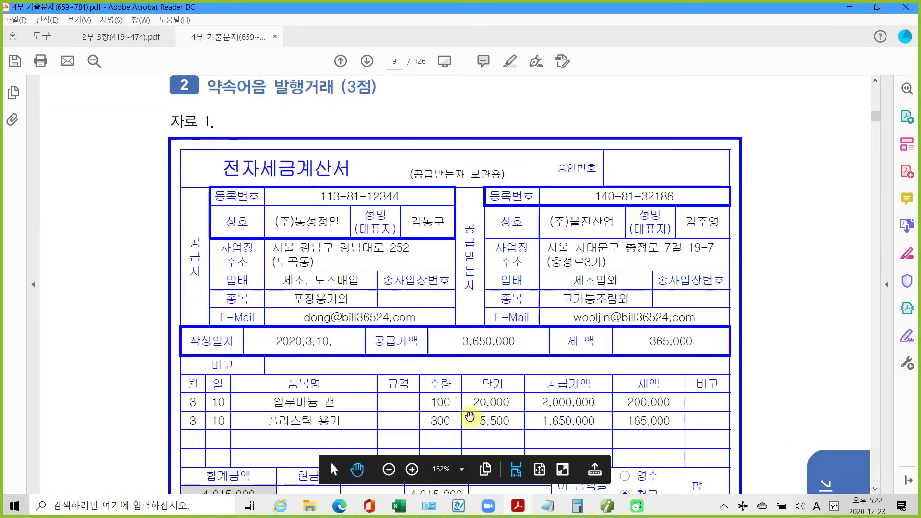
# Read item 2's 전자어음 and instructions, and highlight the word 전자입력 in its 평가문제
pyautogui.click(389, 469)
pyautogui.scroll(-4, 410, 407)
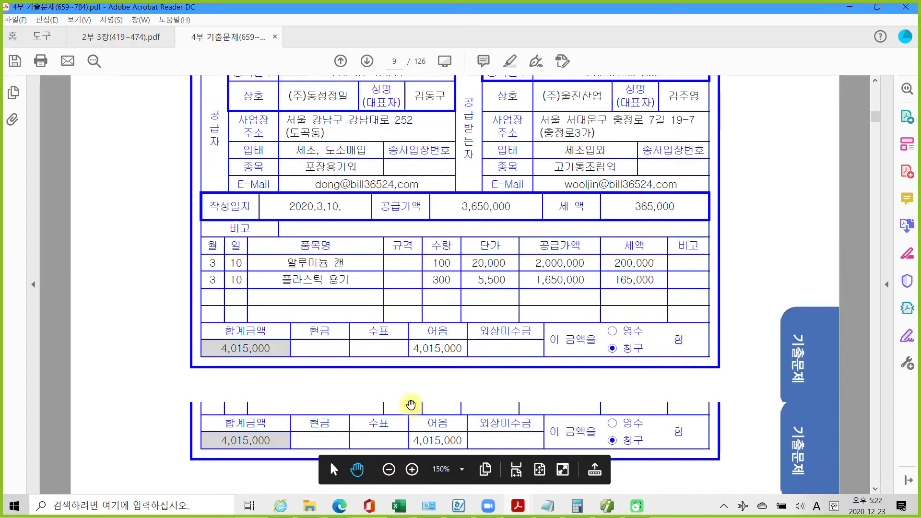
pyautogui.scroll(-10, 411, 406)
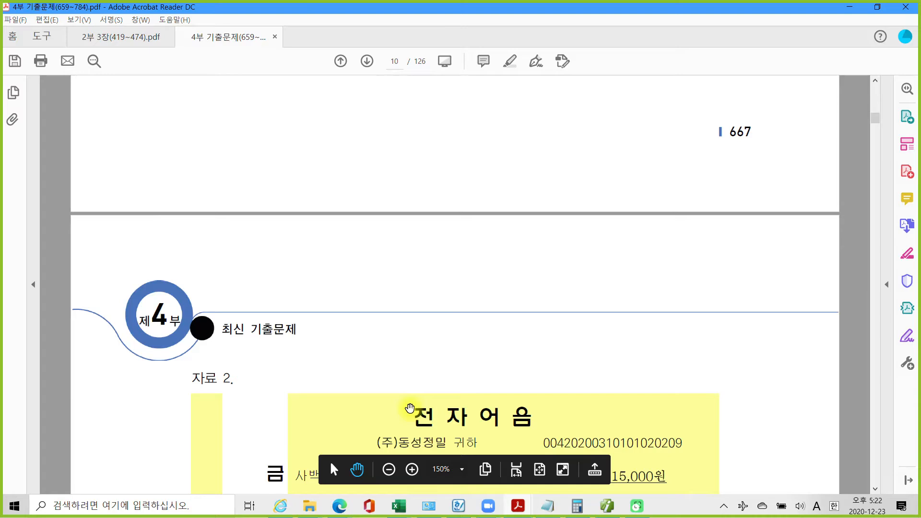
pyautogui.scroll(-4, 410, 408)
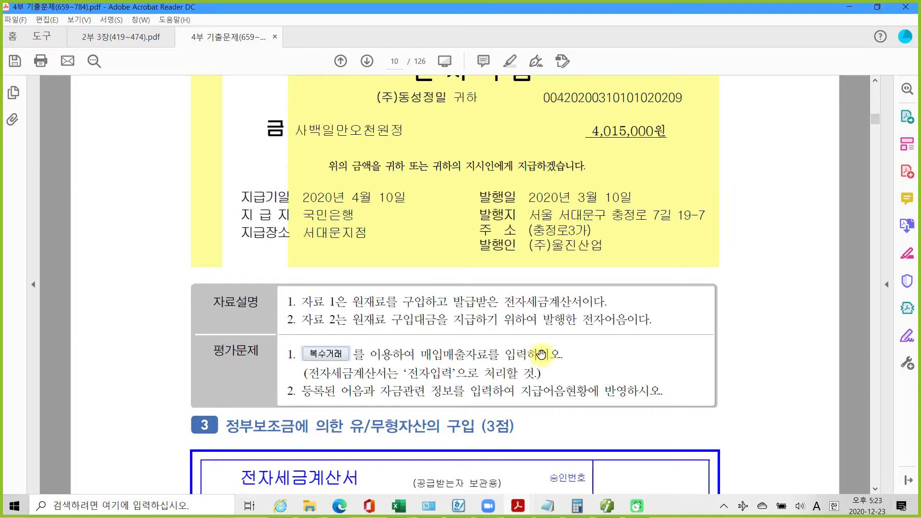
pyautogui.moveTo(410, 373); pyautogui.dragTo(454, 373)
pyautogui.rightClick(432, 375)
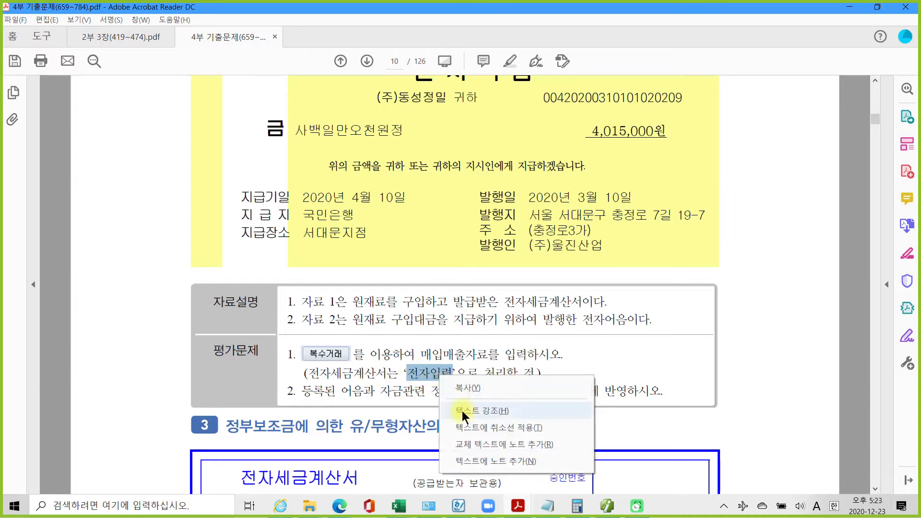
pyautogui.click(462, 411)
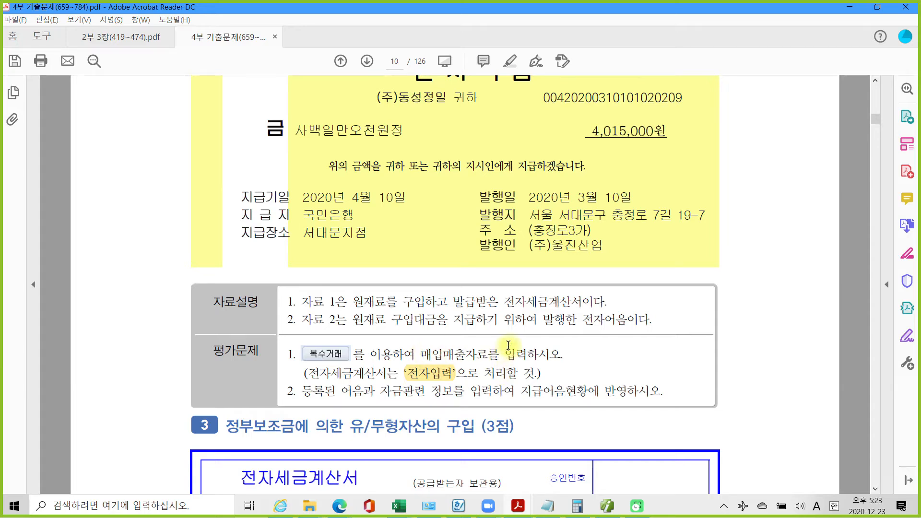
# Switch to the accounting program, open 매입매출전표입력 and set the voucher date to month 03, day 10
pyautogui.click(607, 506)
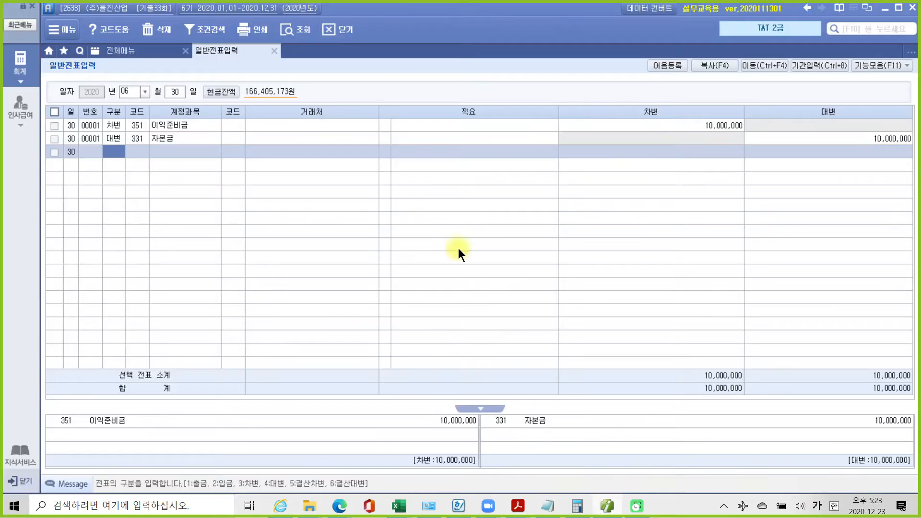
pyautogui.click(140, 56)
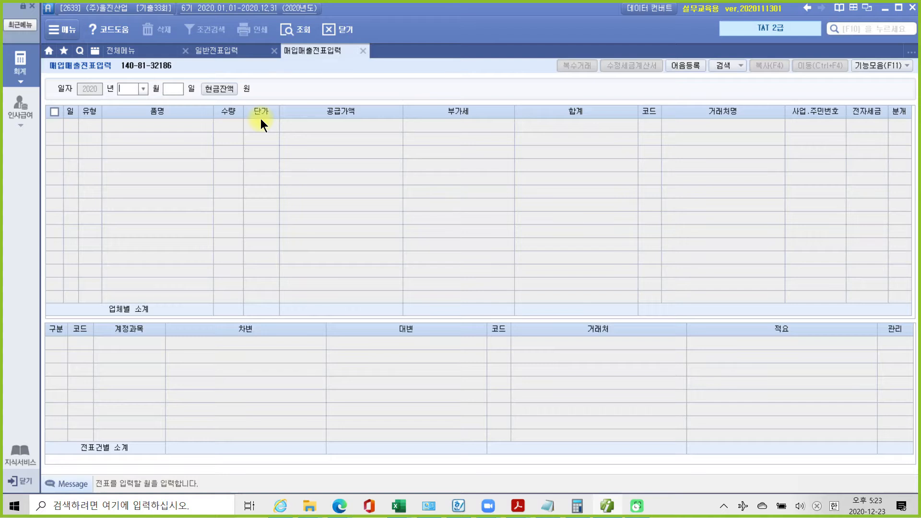
pyautogui.write('3')
pyautogui.press('Return')
pyautogui.write('10')
pyautogui.press('Return')
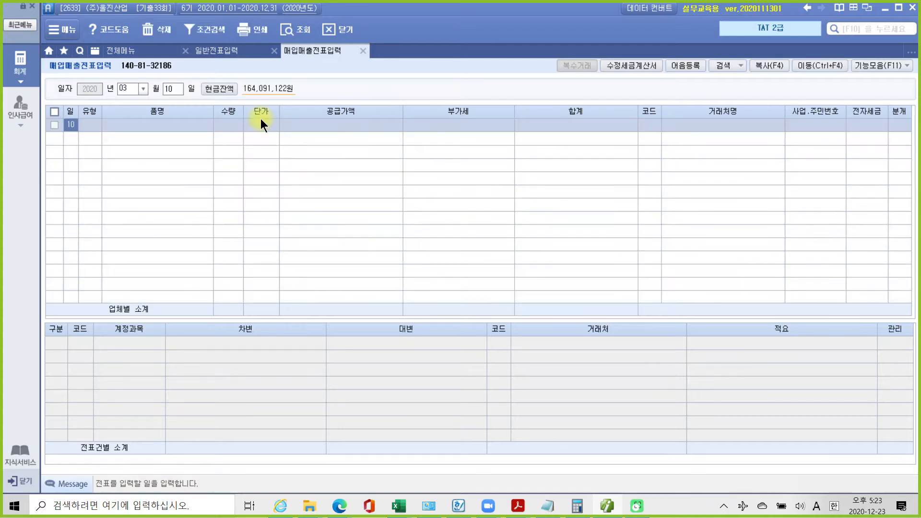
# Set the transaction type to purchase 51 과세 and open the 복수거래 entry for its items
pyautogui.press('Return')
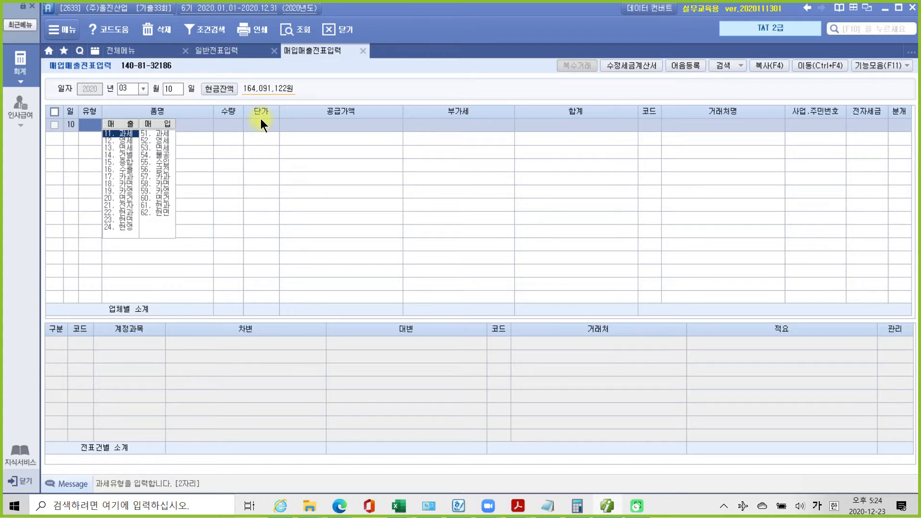
pyautogui.write('11')
pyautogui.press('Return')
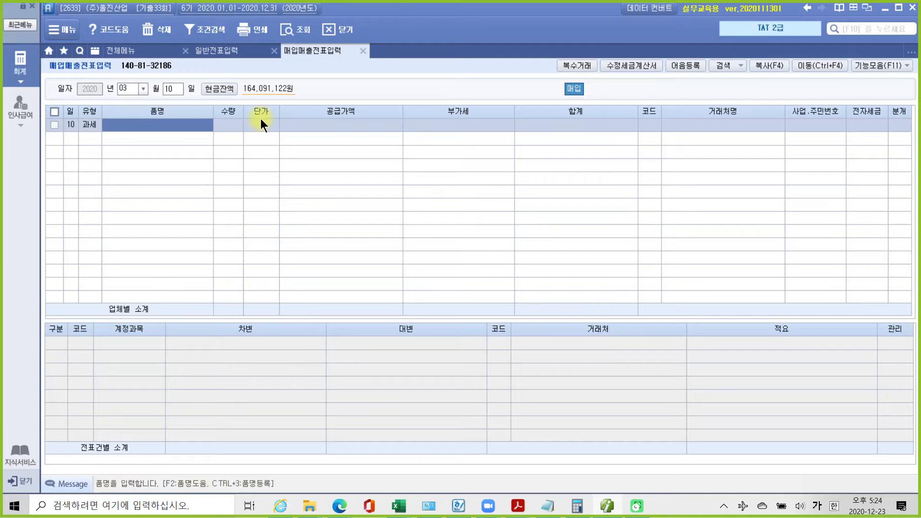
pyautogui.press('F7')
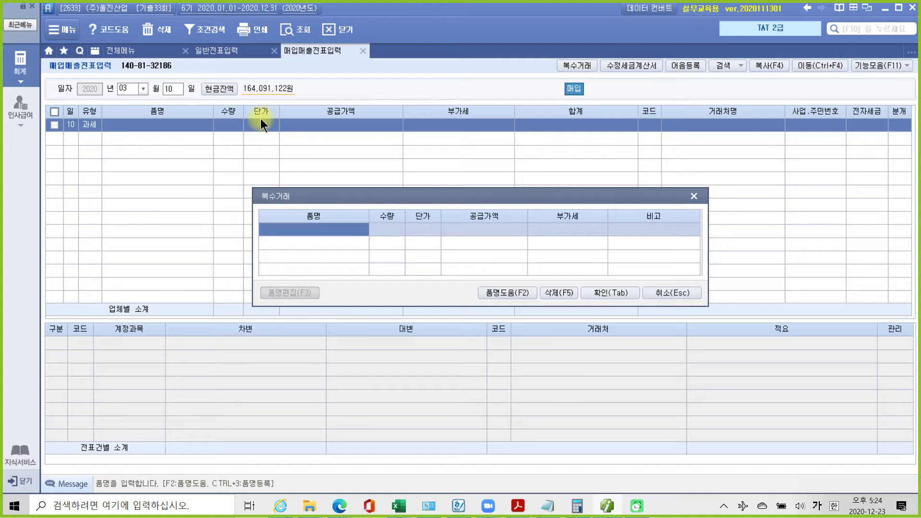
# Enter the first 복수거래 item as 알루미늄 캔 with quantity 100 and unit price 20,000
pyautogui.write('알루')
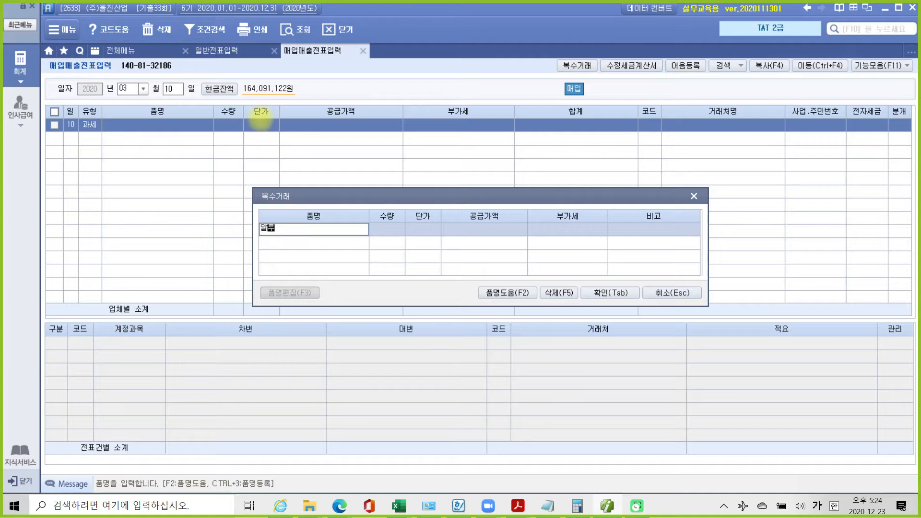
pyautogui.write('미늄 캐ㄴ')
pyautogui.press('Return')
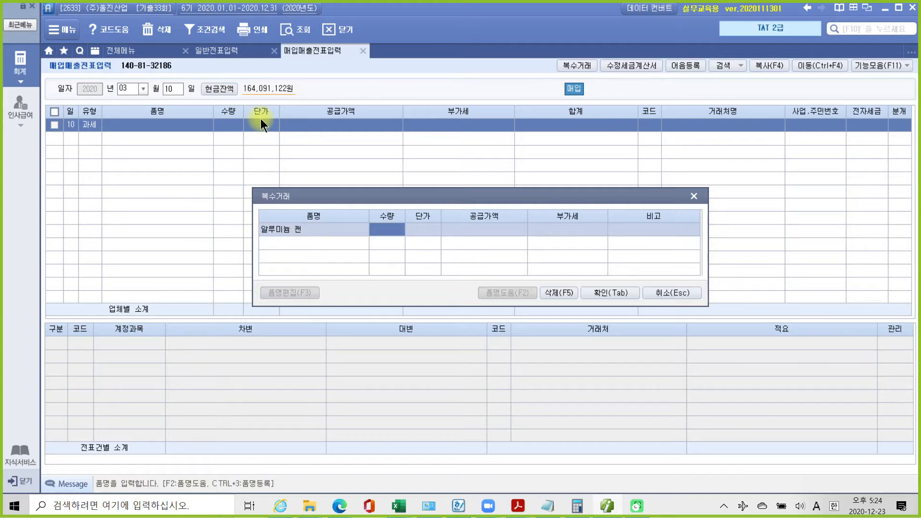
pyautogui.write('100')
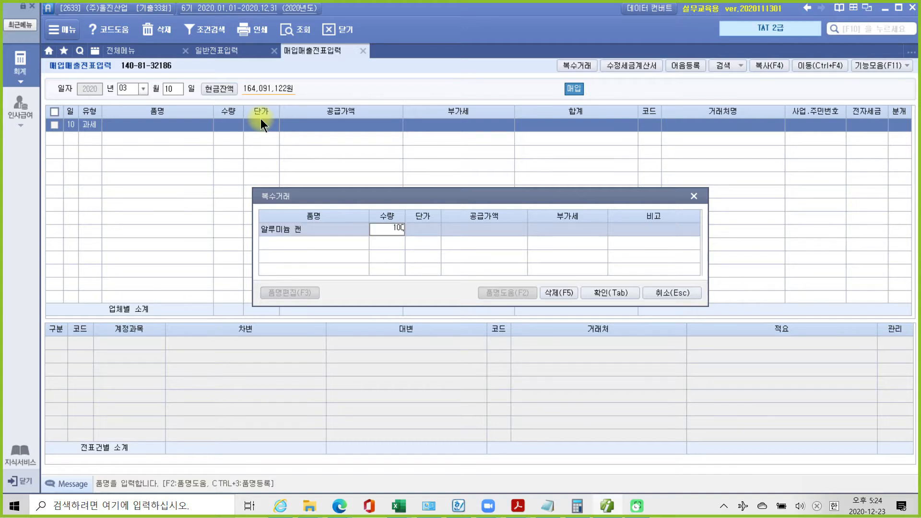
pyautogui.press('Return')
pyautogui.write('20000')
pyautogui.press('Return')
pyautogui.press('Return')
pyautogui.press('Return')
pyautogui.press('Return')
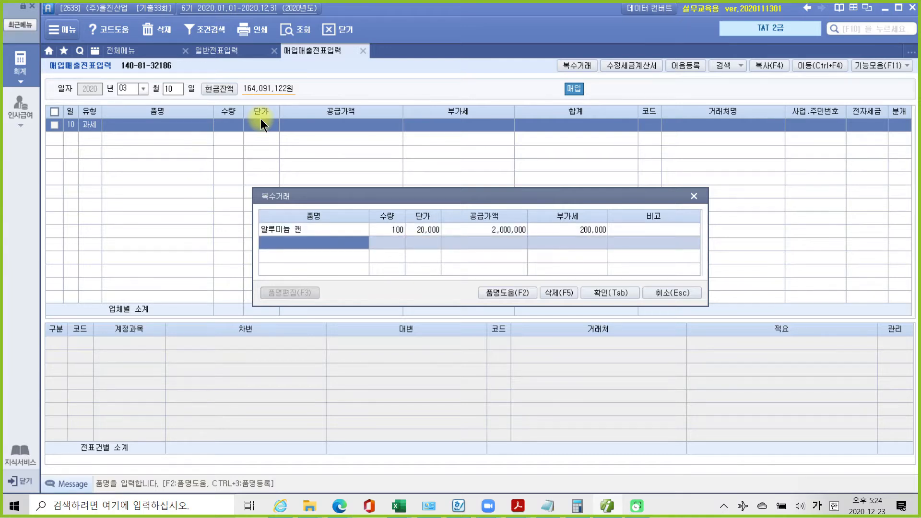
# Add 플라스틱 용기 with quantity 300 and unit price 5,500 as the second item, and confirm the 복수거래 entry
pyautogui.write('플')
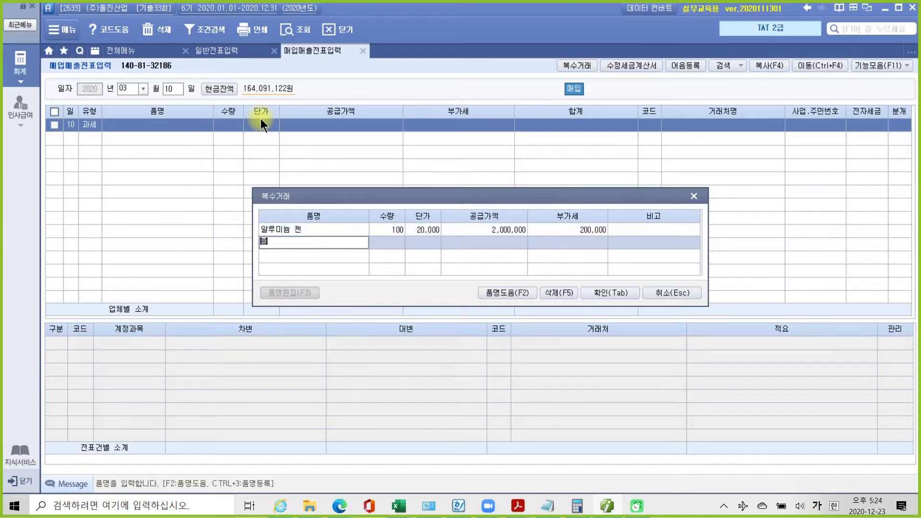
pyautogui.write('라스틱 용기')
pyautogui.press('Return')
pyautogui.write('300')
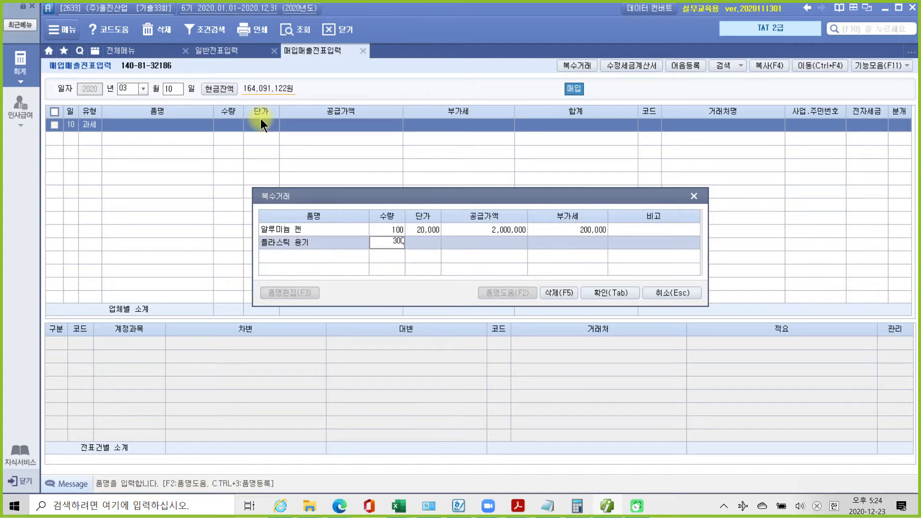
pyautogui.press('Return')
pyautogui.write('5500')
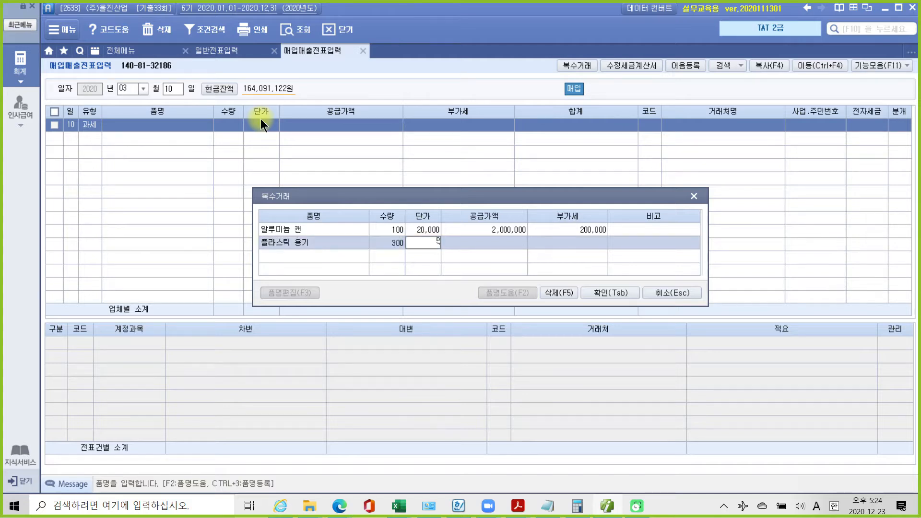
pyautogui.press('Return')
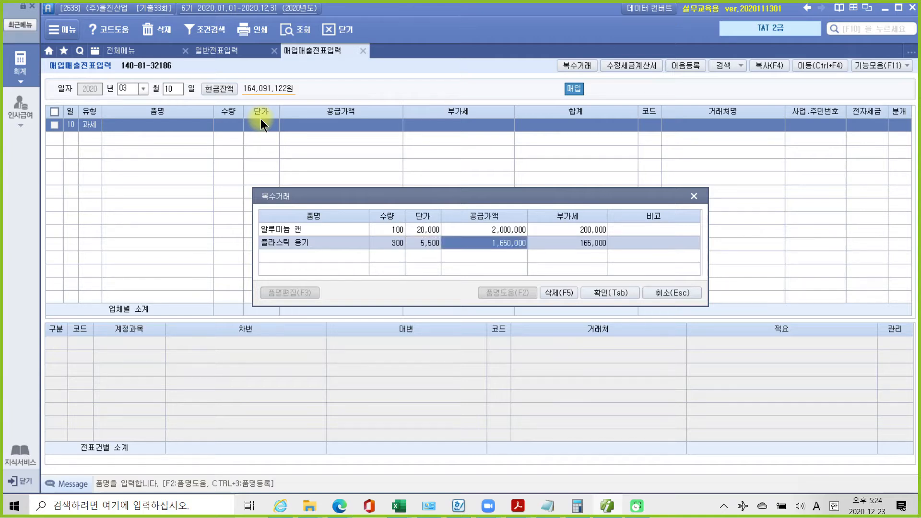
pyautogui.press('Tab')
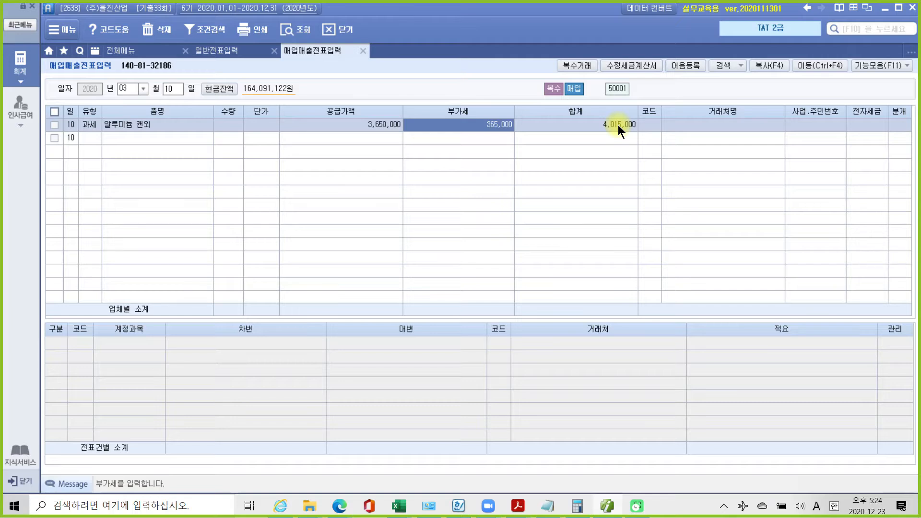
# Set the supplier to (주)동성정밀, 전자세금 to 전자입력 and 분개 to 혼합 for the purchase
pyautogui.press('Return')
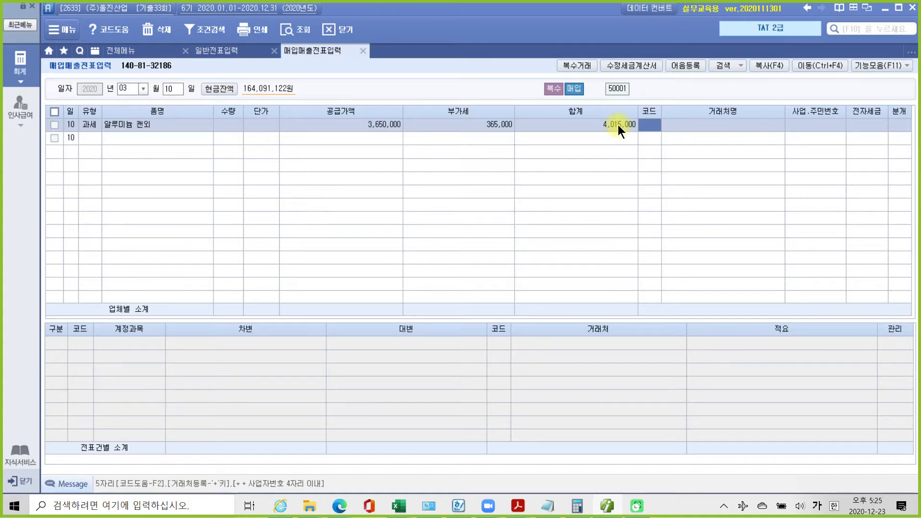
pyautogui.write('ㄷ')
pyautogui.write('동성')
pyautogui.press('Return')
pyautogui.press('Return')
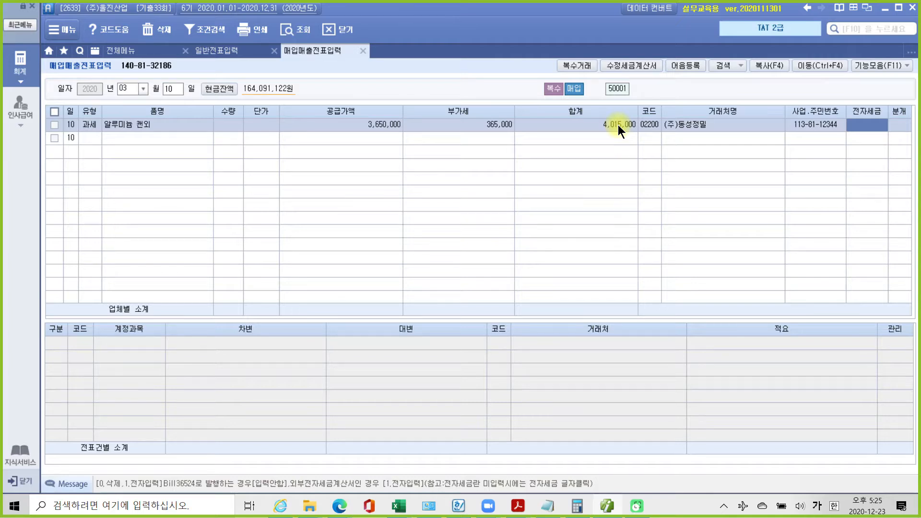
pyautogui.write('1')
pyautogui.press('Return')
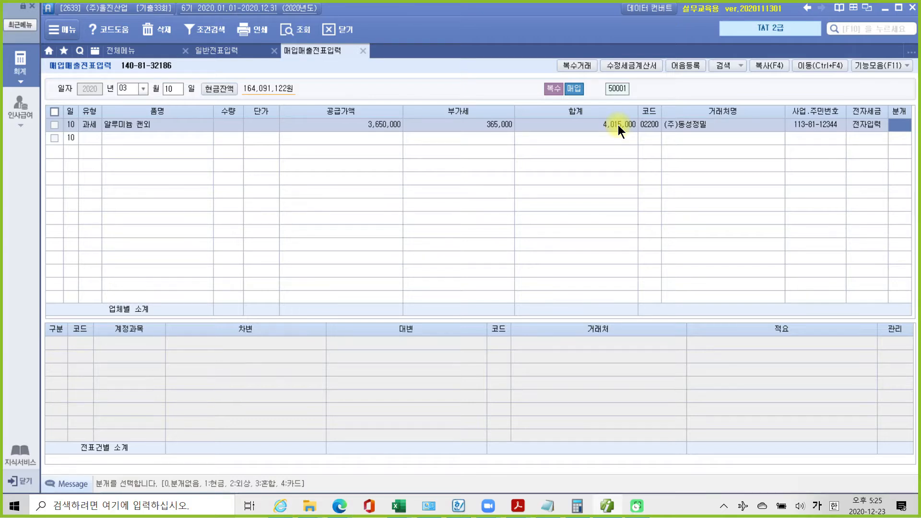
pyautogui.write('3')
pyautogui.press('Return')
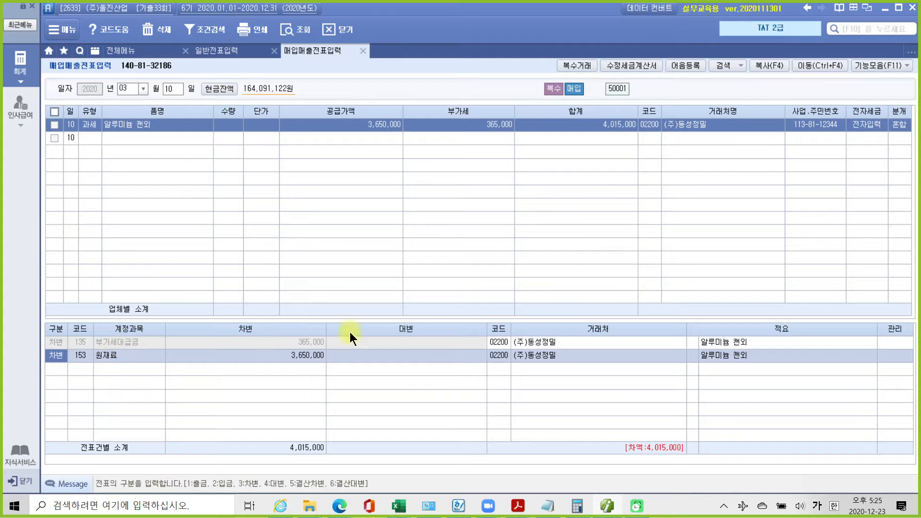
# Add a credit (대변) line for account 252 지급어음 with the amount 4,015,000
pyautogui.click(57, 368)
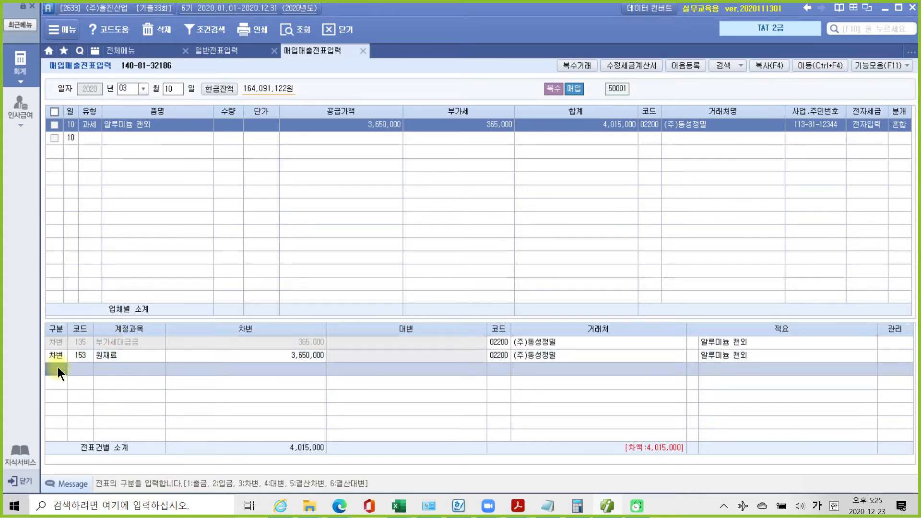
pyautogui.press('4')
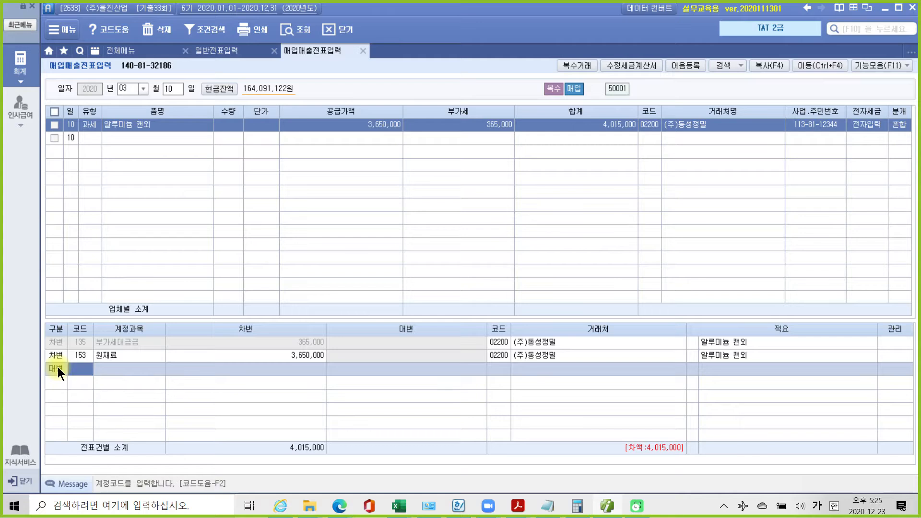
pyautogui.write('지급')
pyautogui.press('Return')
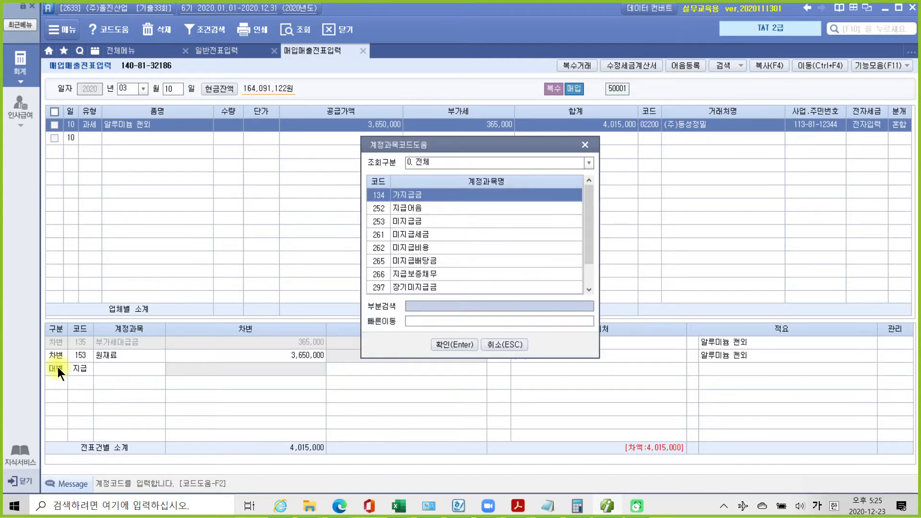
pyautogui.press('Down')
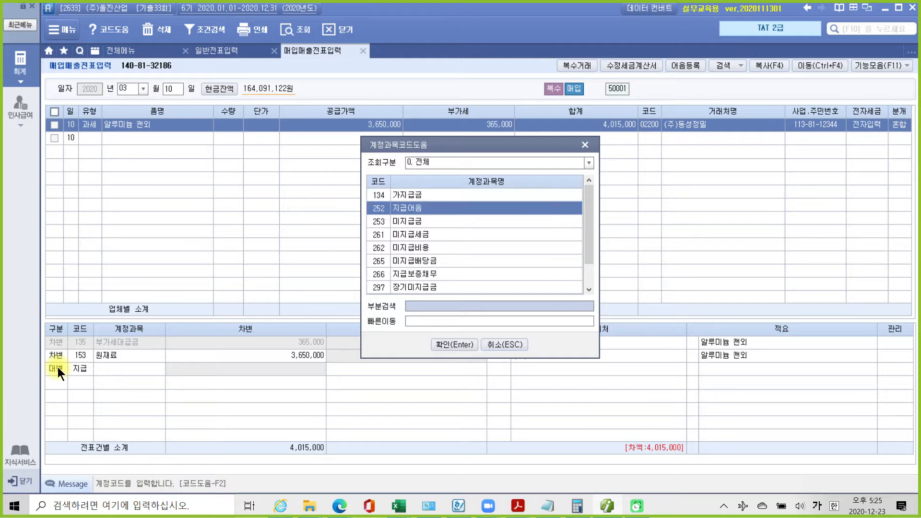
pyautogui.press('Return')
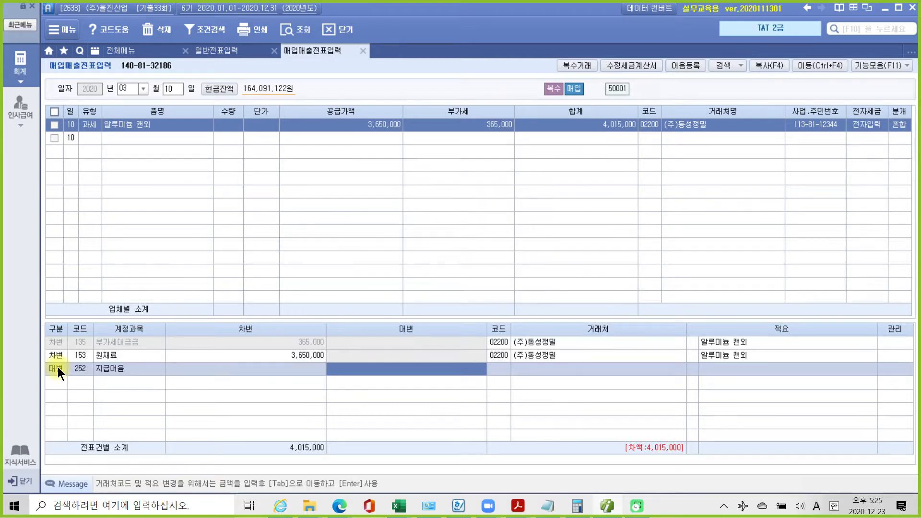
pyautogui.write('4015000')
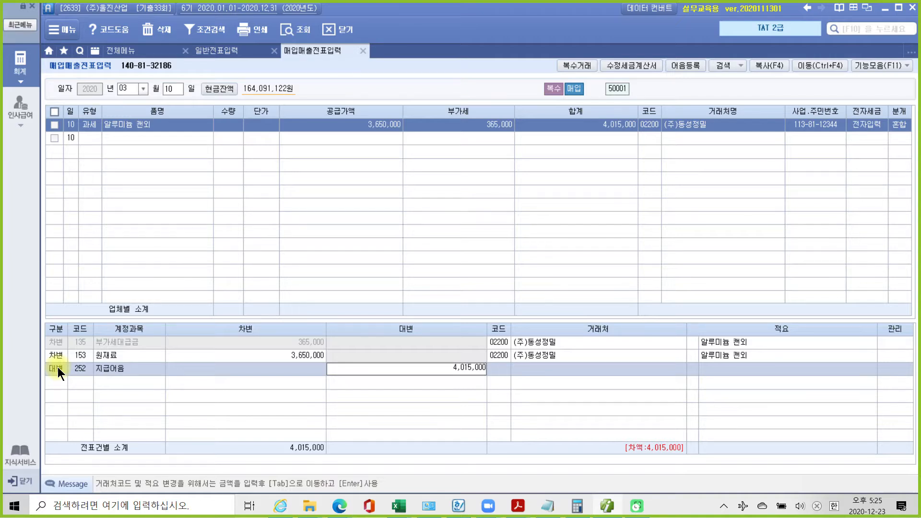
pyautogui.press('Return')
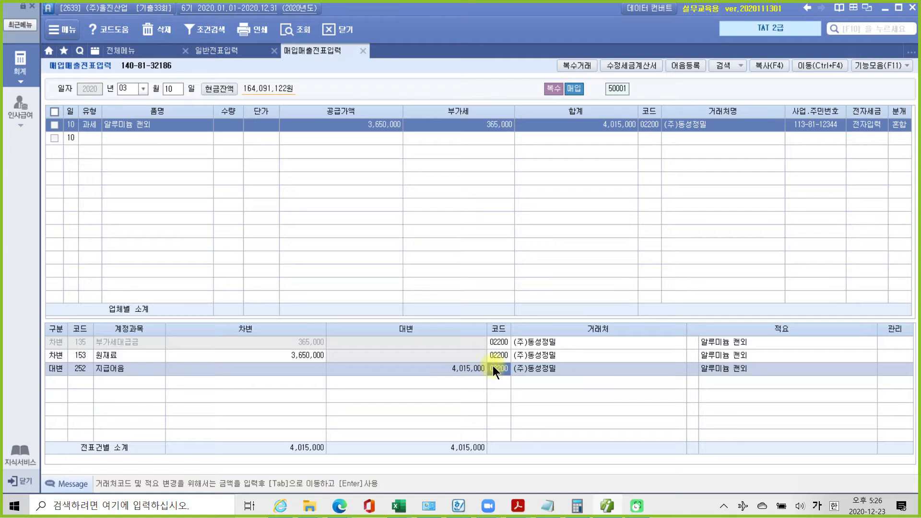
# Open 자금관리 for the 지급어음 line and assign the registered 국민은행 electronic note to it
pyautogui.press('F3')
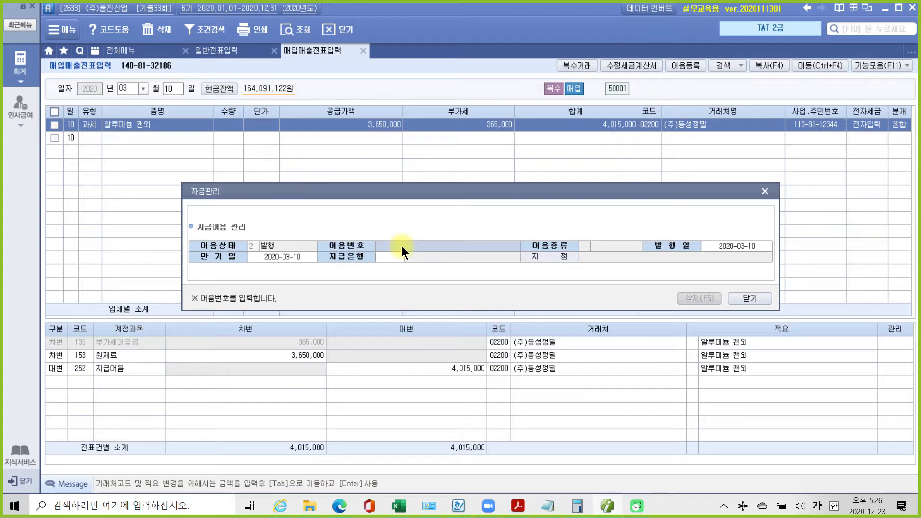
pyautogui.press('F2')
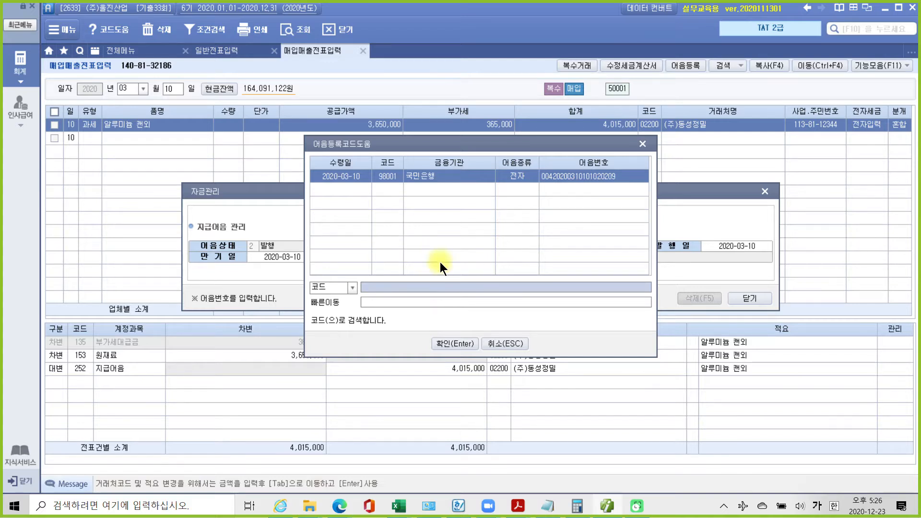
pyautogui.click(448, 344)
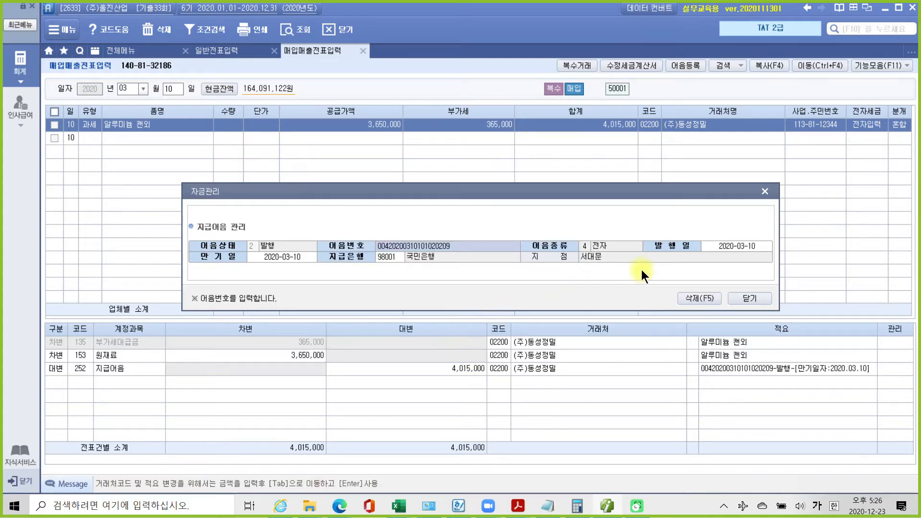
pyautogui.click(715, 247)
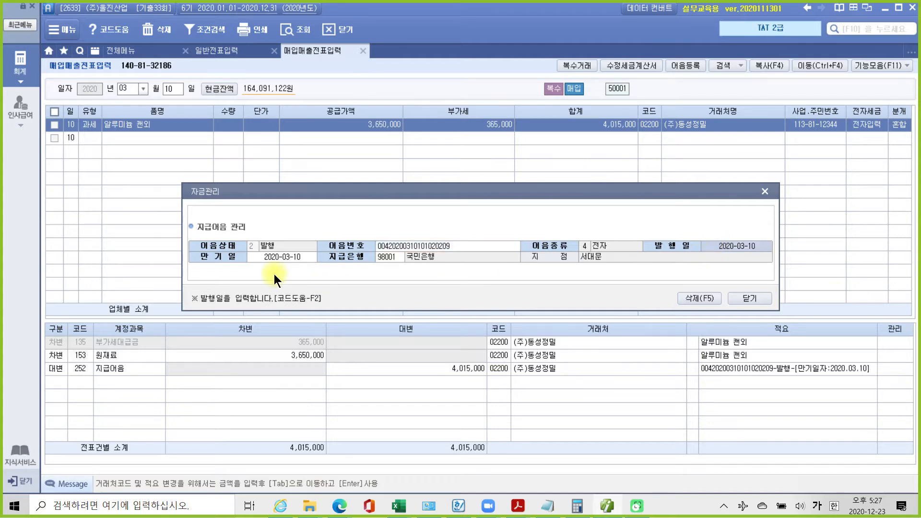
# Set the 지급어음 maturity date (만기일) to 2020-04-10 and close 자금관리
pyautogui.click(276, 259)
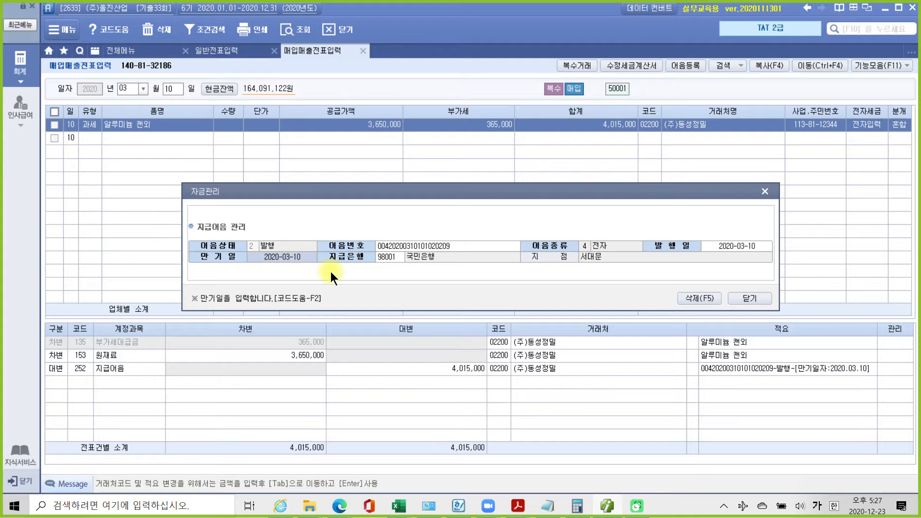
pyautogui.write('2020-04-10')
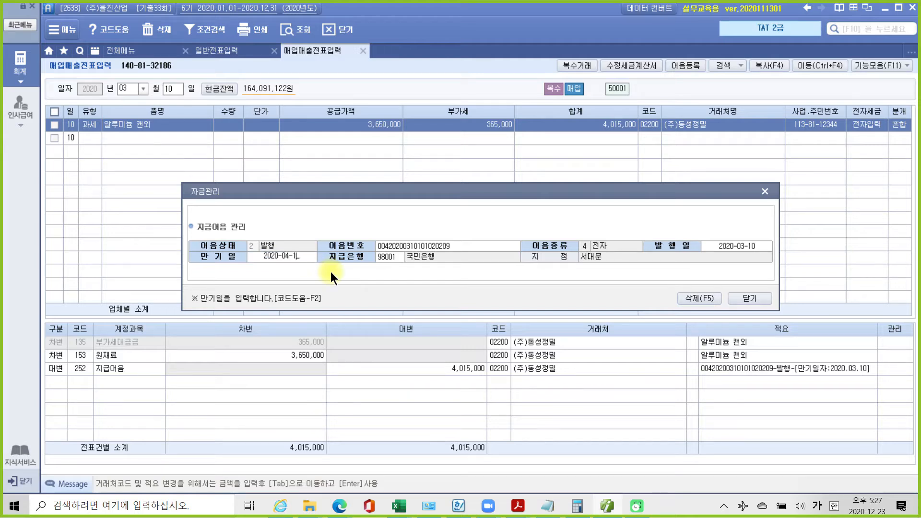
pyautogui.press('Return')
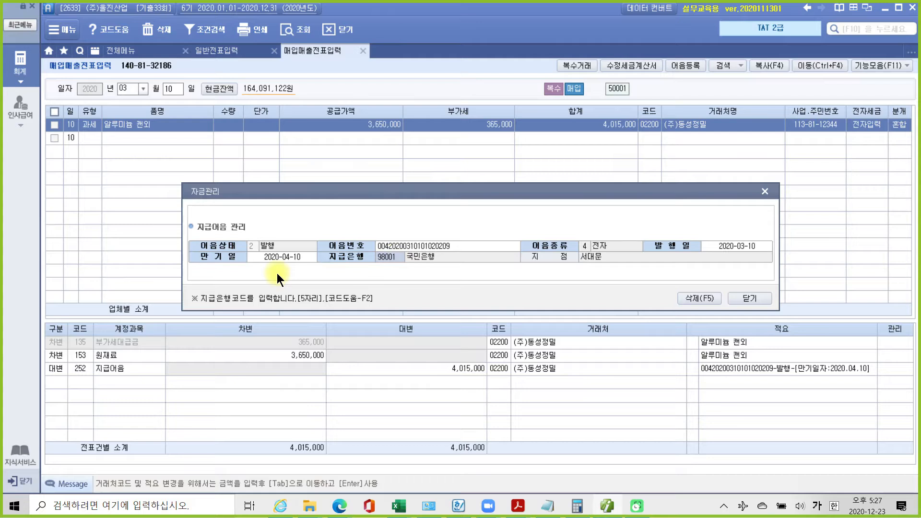
pyautogui.hotkey('ctrl', '2')
pyautogui.moveTo(291, 275)
pyautogui.mouseDown()
pyautogui.moveTo(253, 284)
pyautogui.moveTo(269, 289)
pyautogui.mouseUp()
pyautogui.moveTo(451, 252)
pyautogui.mouseDown()
pyautogui.moveTo(375, 246)
pyautogui.moveTo(448, 255)
pyautogui.mouseUp()
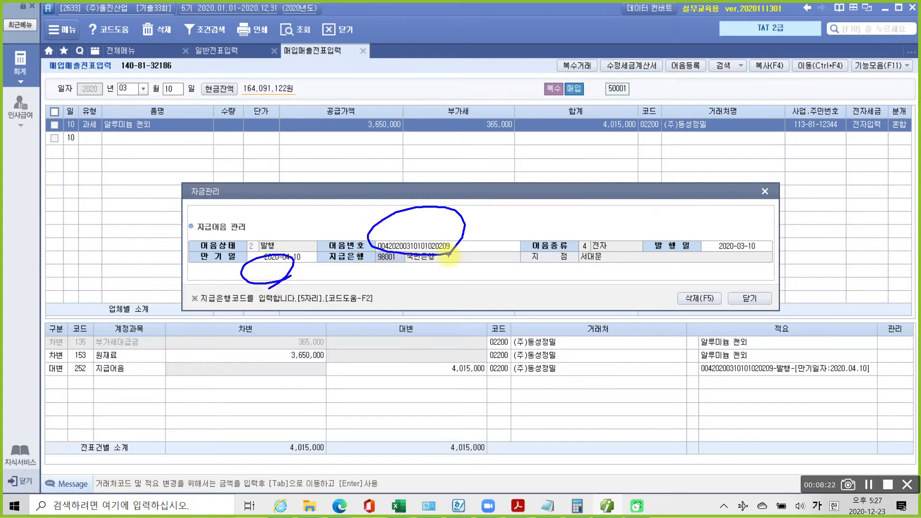
pyautogui.moveTo(301, 288); pyautogui.dragTo(300, 271)
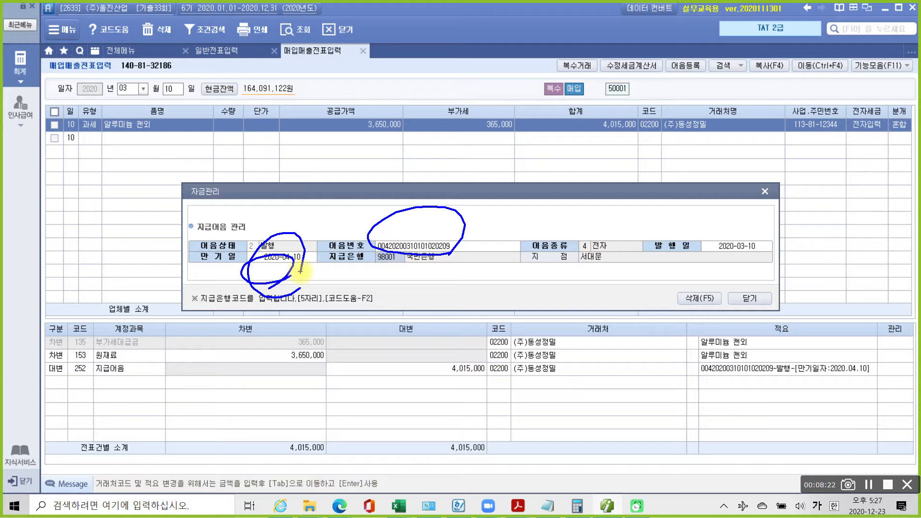
pyautogui.press('Escape')
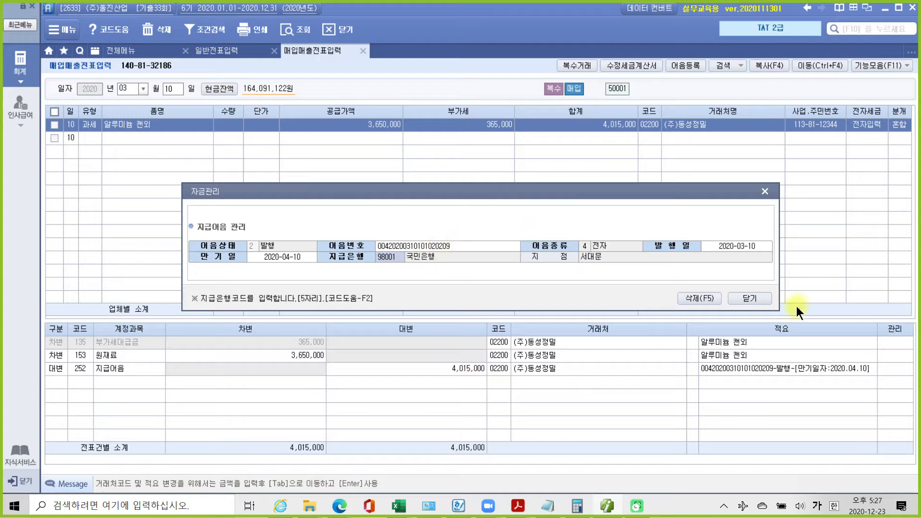
pyautogui.click(750, 297)
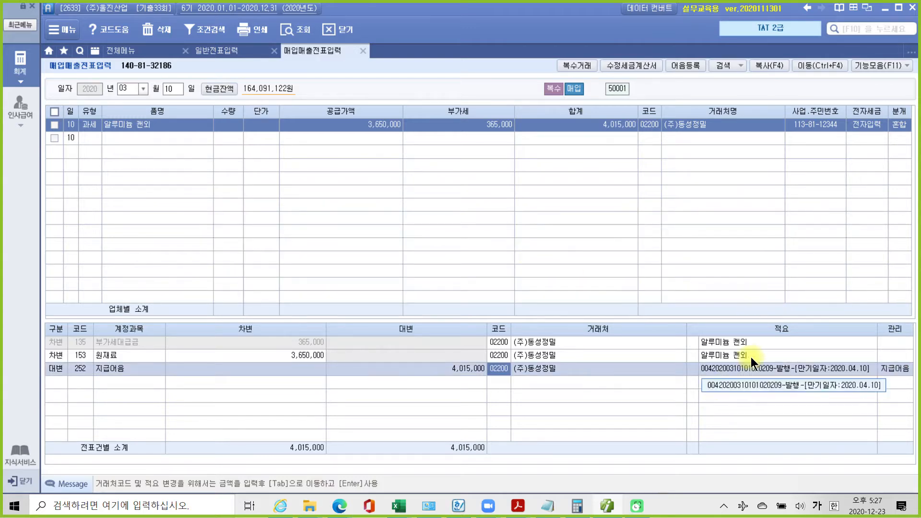
pyautogui.moveTo(681, 359); pyautogui.dragTo(858, 384)
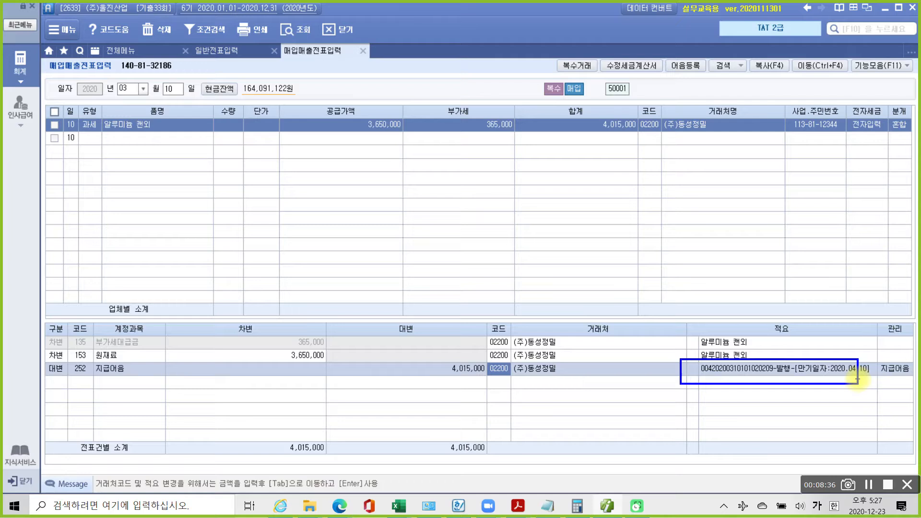
pyautogui.moveTo(894, 357); pyautogui.dragTo(898, 385)
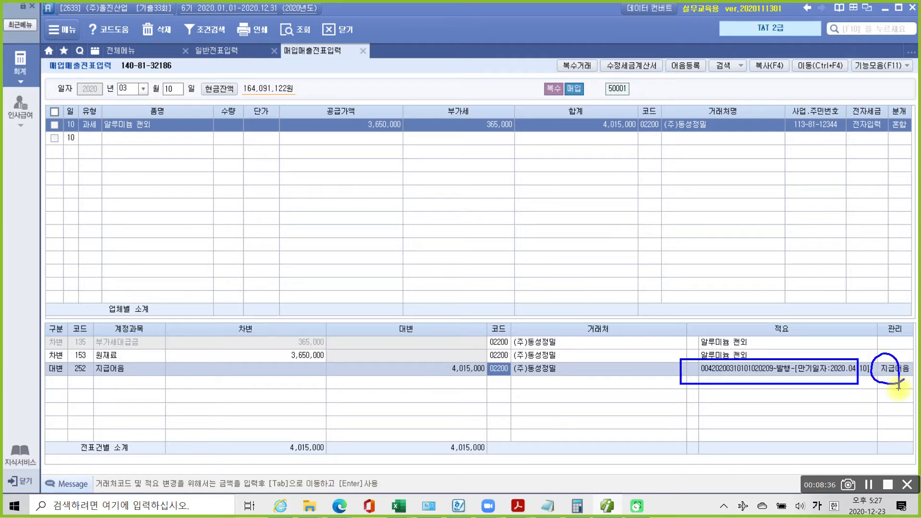
pyautogui.press('Escape')
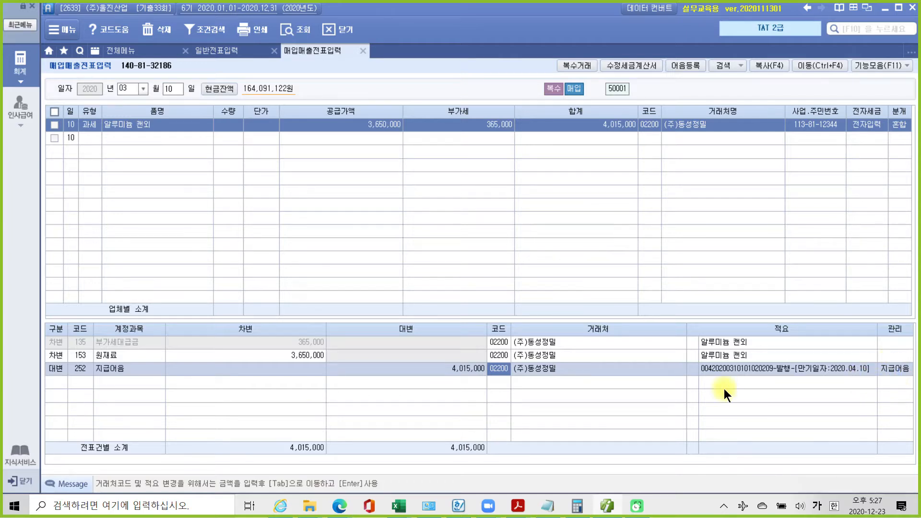
# Switch to the exam PDF in Adobe Acrobat Reader and highlight the problem 3 heading, 정부보조금에 의한 유/무형자산의 구입 (3점)
pyautogui.click(515, 506)
pyautogui.click(530, 475)
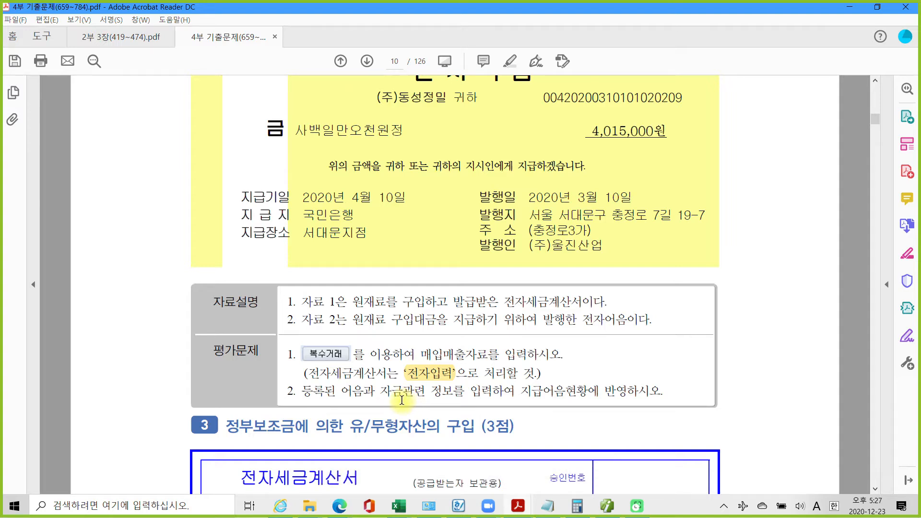
pyautogui.scroll(-5, 403, 402)
pyautogui.scroll(-3, 402, 400)
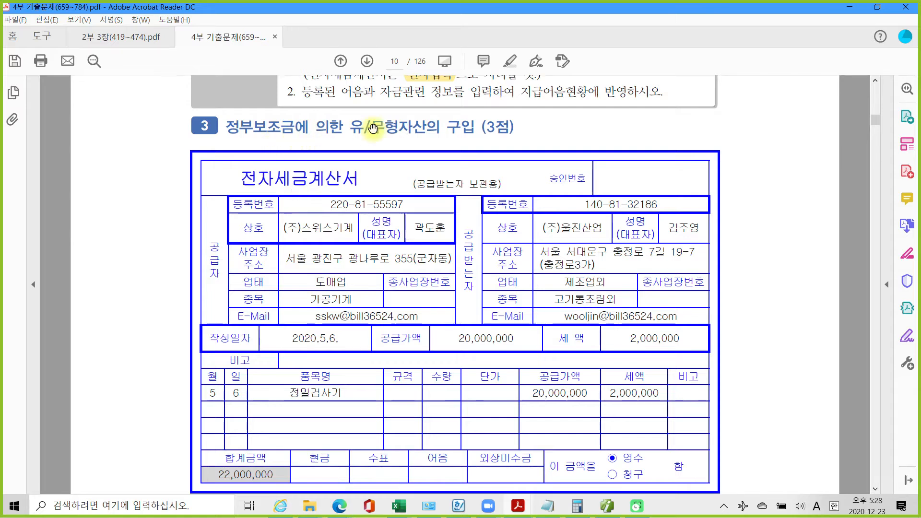
pyautogui.moveTo(517, 127); pyautogui.dragTo(490, 130)
pyautogui.click(243, 127)
pyautogui.rightClick(490, 129)
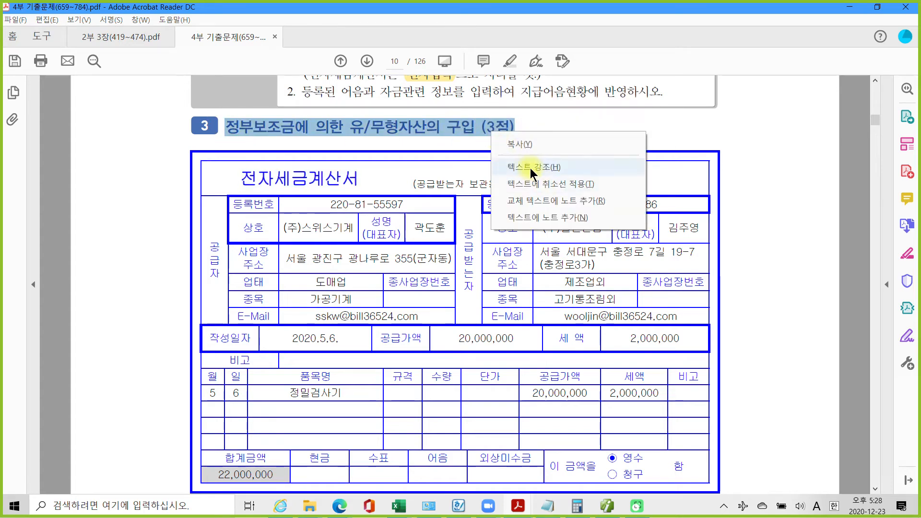
pyautogui.click(546, 169)
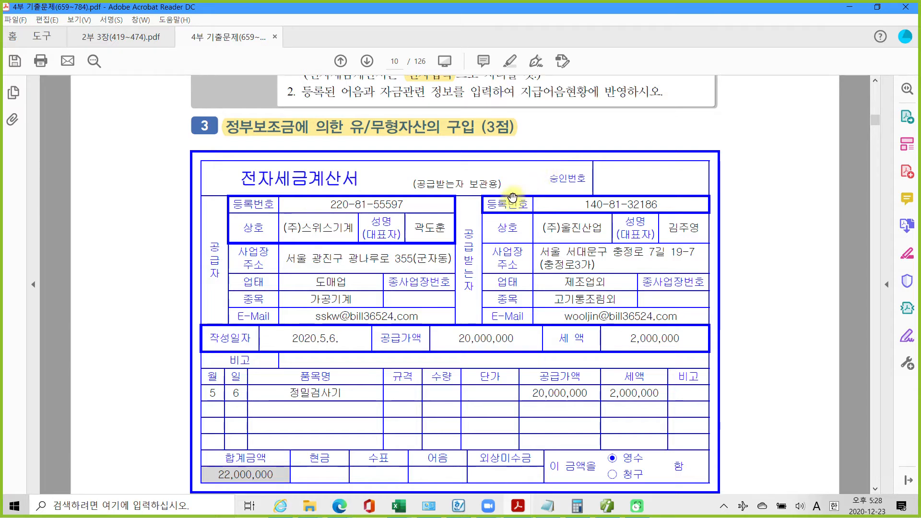
# Return to the accounting program and review the 지급어음 line's supplier and 관리 entry in the 3/10 purchase voucher
pyautogui.scroll(5, 511, 197)
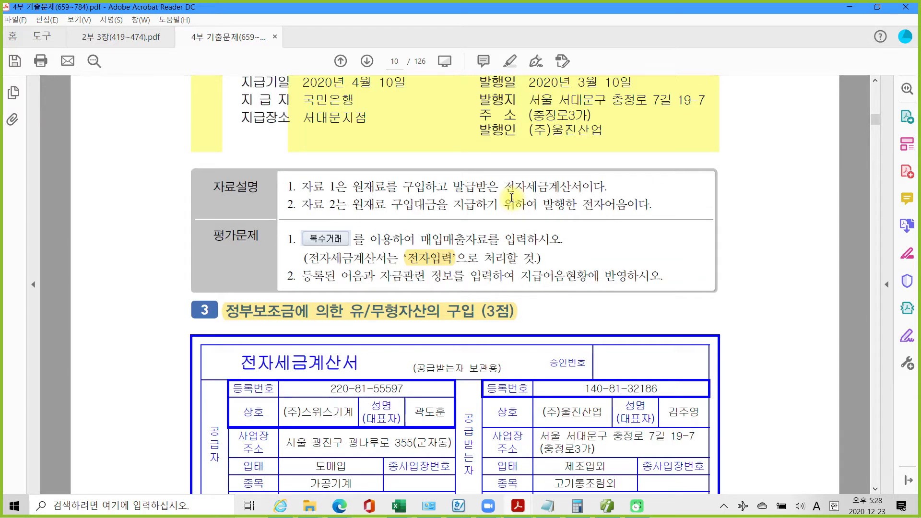
pyautogui.moveTo(607, 506)
pyautogui.click(586, 463)
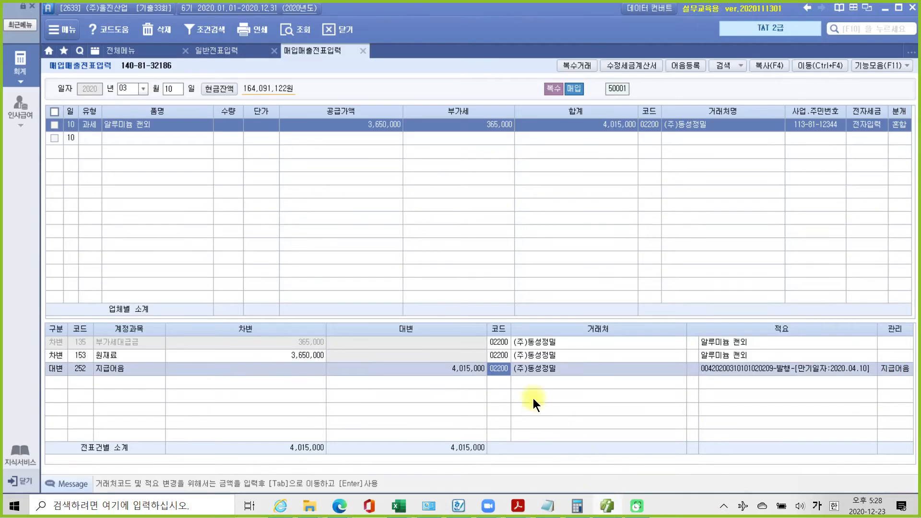
pyautogui.moveTo(49, 360); pyautogui.dragTo(724, 379)
pyautogui.moveTo(493, 372)
pyautogui.mouseDown()
pyautogui.moveTo(522, 373)
pyautogui.moveTo(516, 381)
pyautogui.mouseUp()
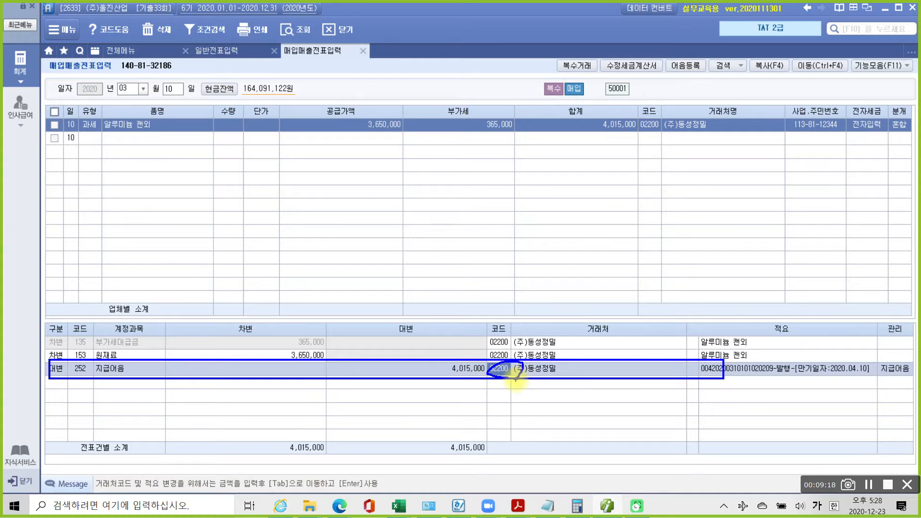
pyautogui.moveTo(895, 380)
pyautogui.mouseDown()
pyautogui.moveTo(877, 371)
pyautogui.moveTo(897, 358)
pyautogui.moveTo(896, 380)
pyautogui.mouseUp()
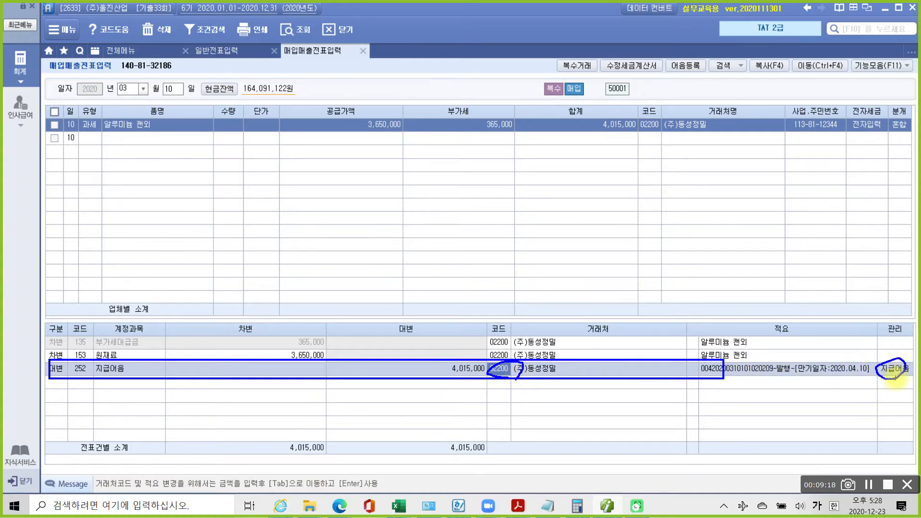
pyautogui.press('Escape')
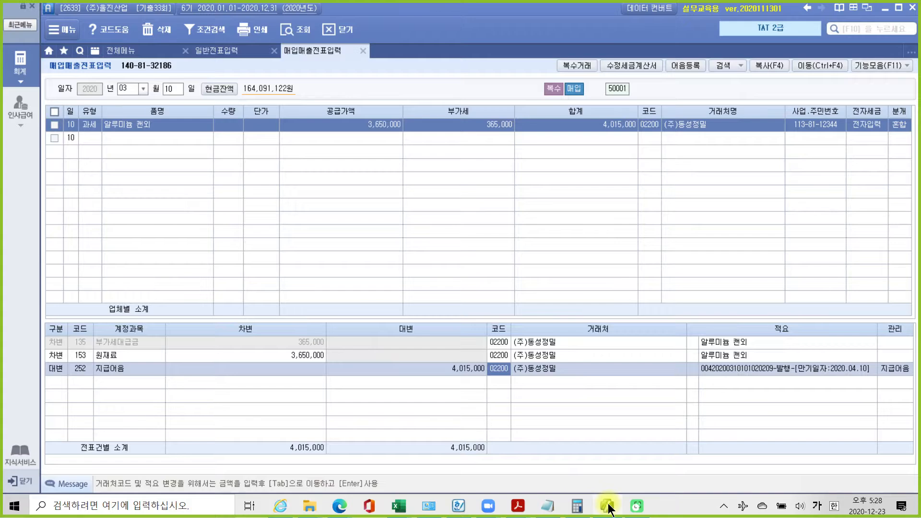
# Switch to the exam PDF and read problem 3's 전자세금계산서, 자료설명 and 평가문제
pyautogui.click(517, 505)
pyautogui.scroll(-5, 252, 339)
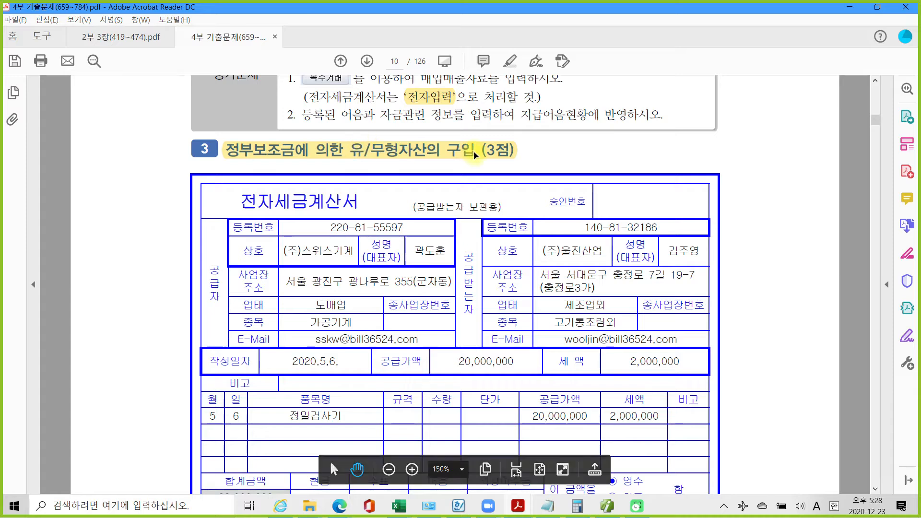
pyautogui.scroll(-1, 434, 225)
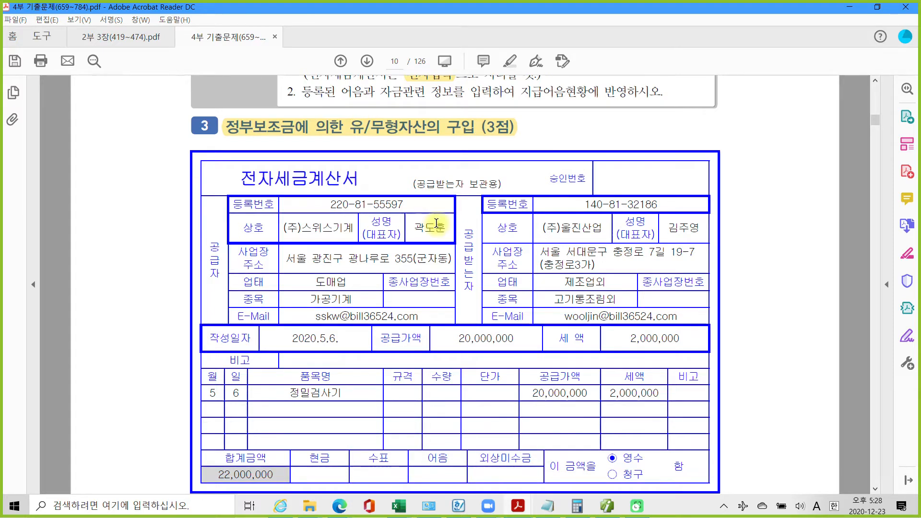
pyautogui.scroll(-2, 427, 233)
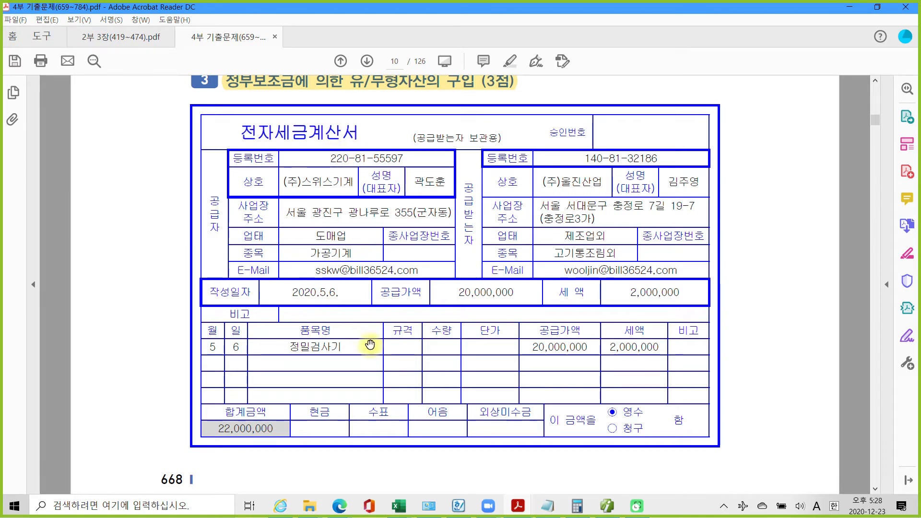
pyautogui.scroll(-2, 312, 326)
pyautogui.scroll(-3, 333, 320)
pyautogui.scroll(-6, 332, 320)
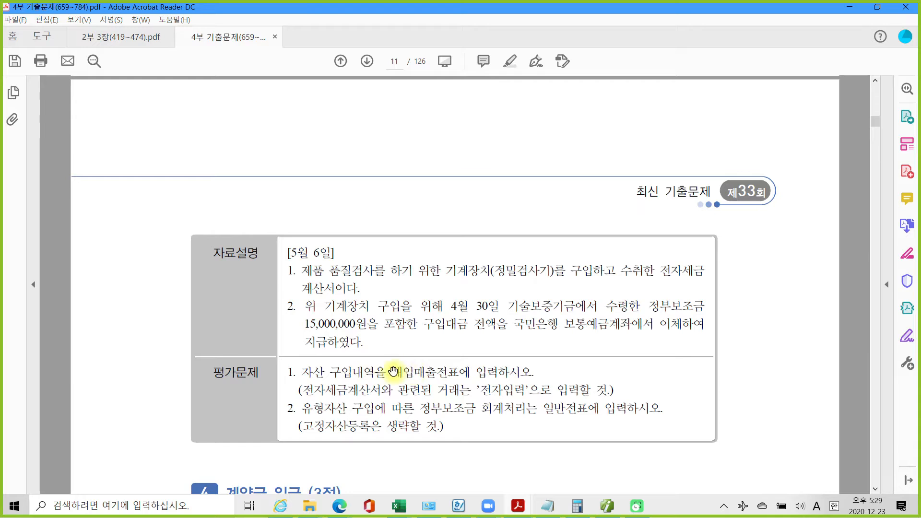
# Highlight the first 평가문제 instruction, 자산 구입내역을 매입매출전표에 입력하시오, and the word 전자입력 below it
pyautogui.moveTo(302, 373); pyautogui.dragTo(386, 372)
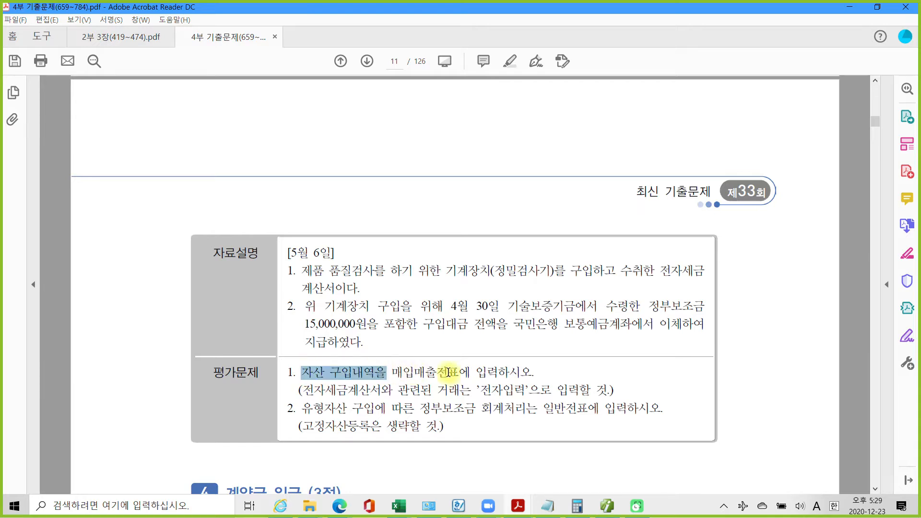
pyautogui.moveTo(449, 373); pyautogui.dragTo(532, 372)
pyautogui.rightClick(486, 372)
pyautogui.click(501, 407)
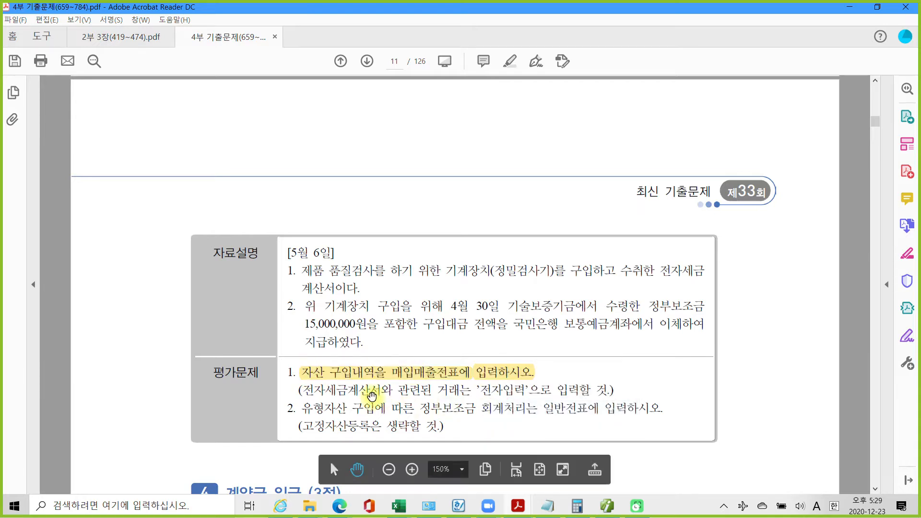
pyautogui.moveTo(480, 389); pyautogui.dragTo(525, 389)
pyautogui.rightClick(521, 393)
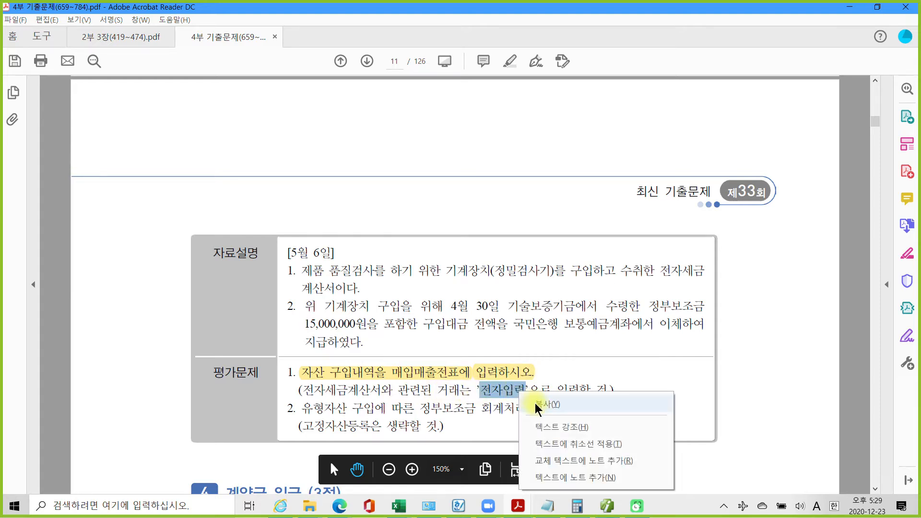
pyautogui.click(546, 427)
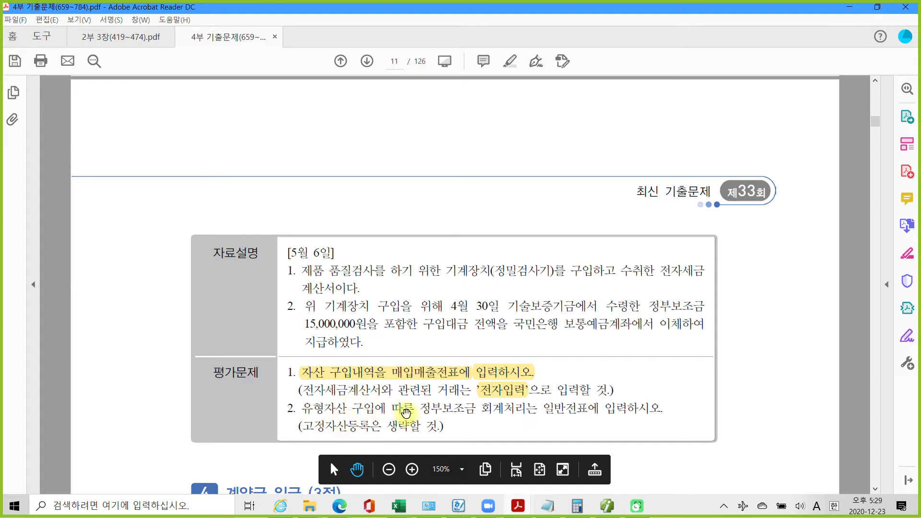
# Highlight 정부보조금 회계처리는 일반전표에 입력하시오 in the second 평가문제 instruction
pyautogui.click(421, 411)
pyautogui.moveTo(422, 411); pyautogui.dragTo(662, 411)
pyautogui.rightClick(594, 411)
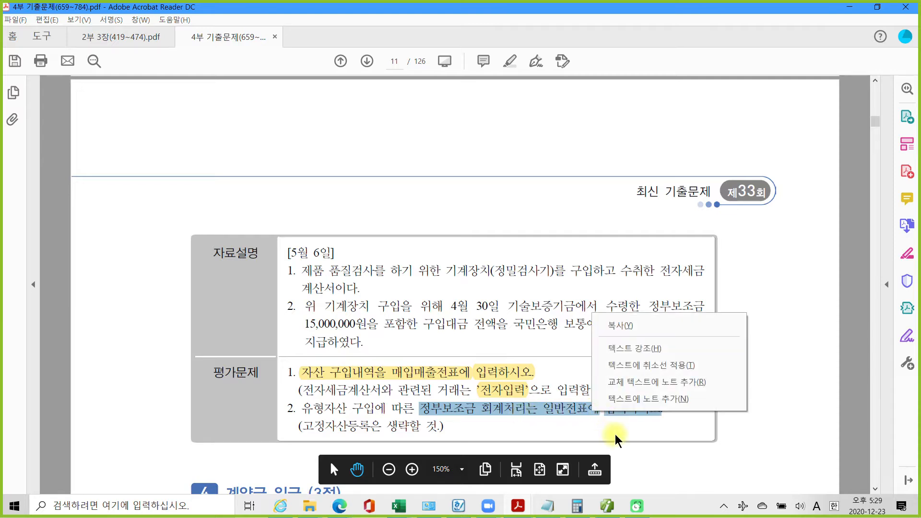
pyautogui.click(628, 349)
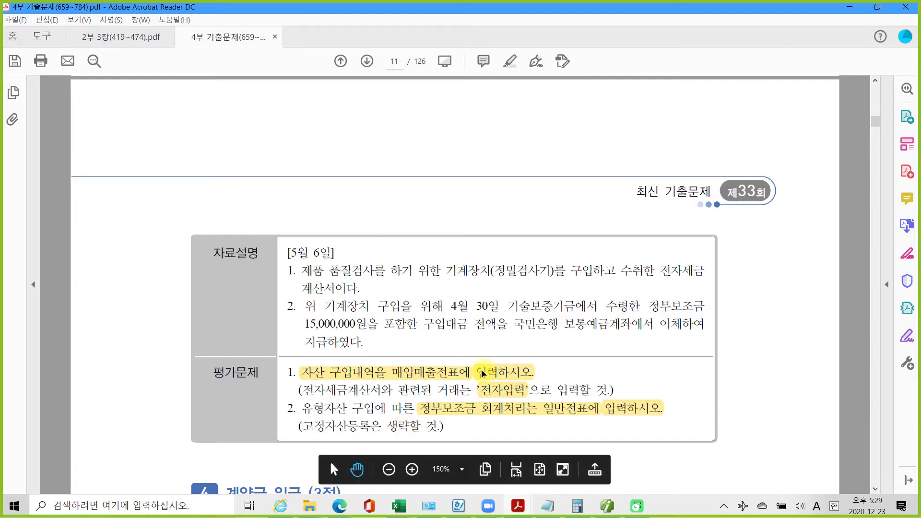
# Switch to the accounting program, set the 매입매출전표입력 date to 05/06 and choose type 51 과세 for the new entry
pyautogui.click(601, 505)
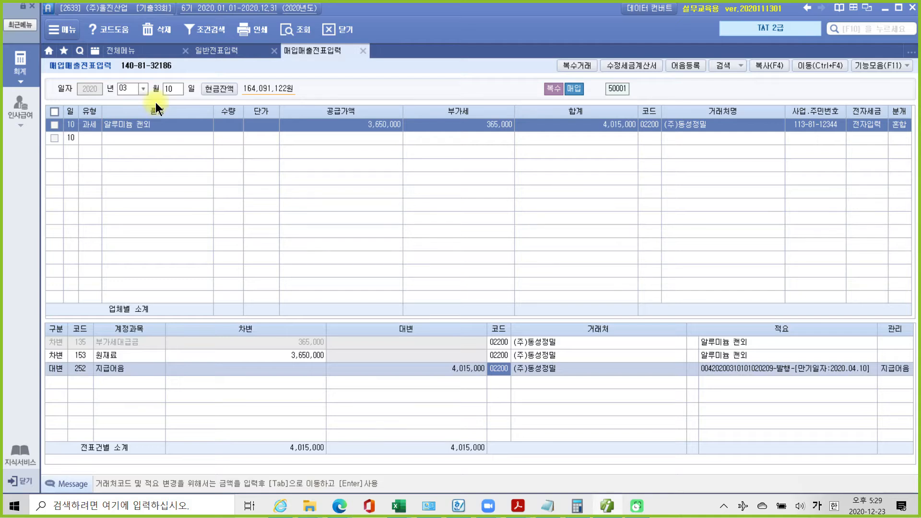
pyautogui.click(124, 89)
pyautogui.write('0506')
pyautogui.press('Return')
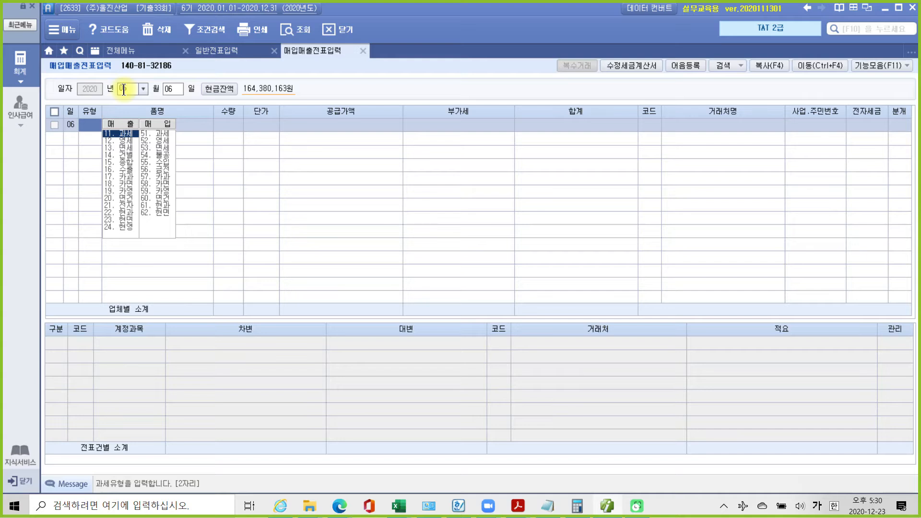
pyautogui.write('51')
pyautogui.press('Return')
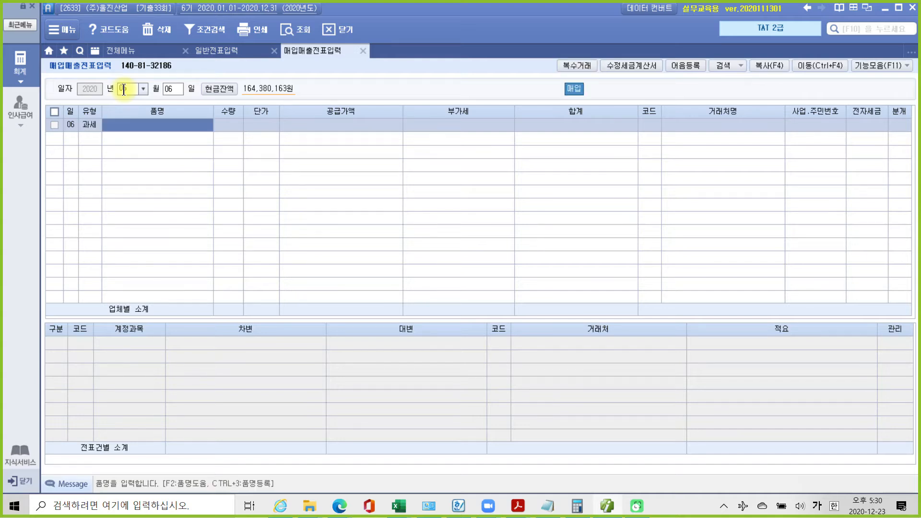
# Enter 정밀검사기 as the 품명, leaving 수량 and 단가 blank
pyautogui.write('정밀')
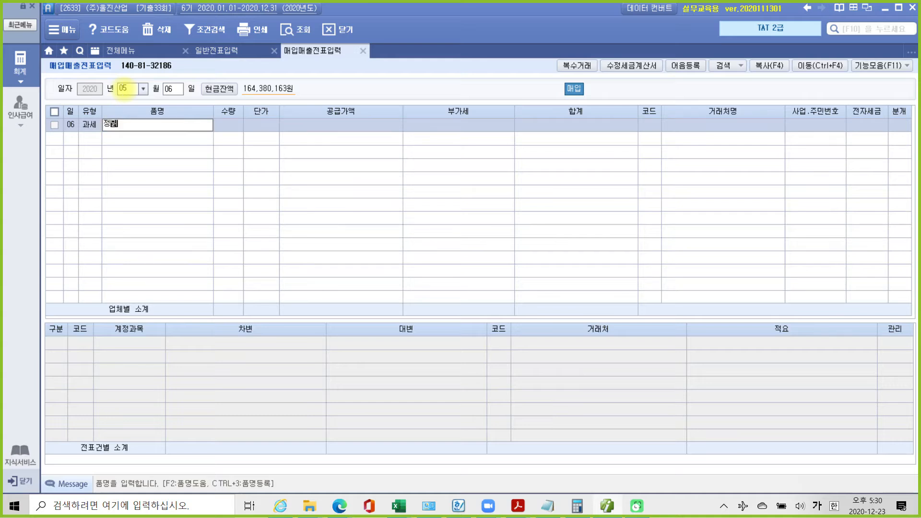
pyautogui.write('검사기')
pyautogui.press('Return')
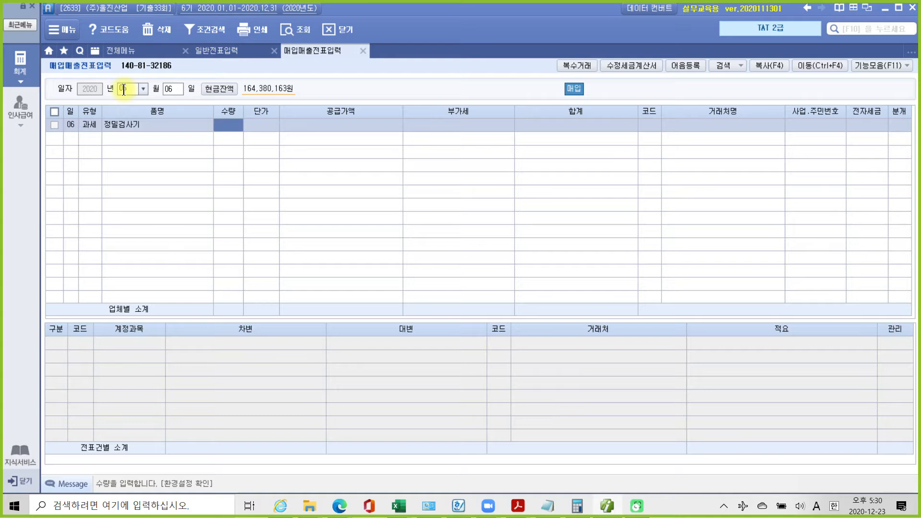
pyautogui.press('Return')
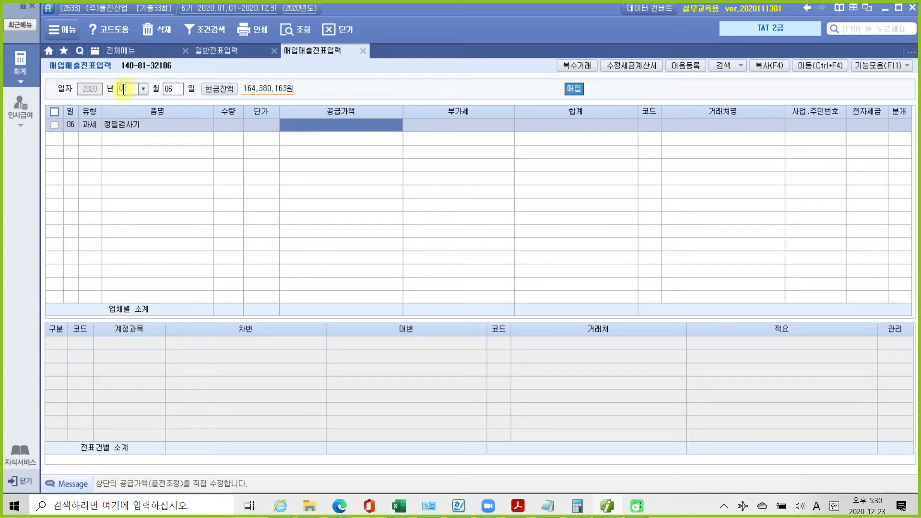
# Enter a 공급가액 of 20,000,000 for the 정밀검사기 entry and set its 거래처 to (주)스위스기계
pyautogui.write('20,000,000')
pyautogui.press('Return')
pyautogui.press('Return')
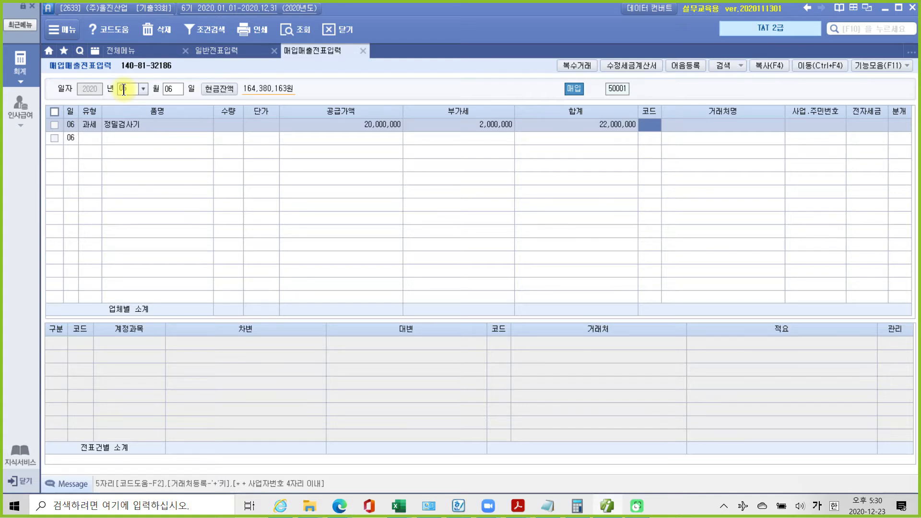
pyautogui.write('솜')
pyautogui.write('위')
pyautogui.press('Return')
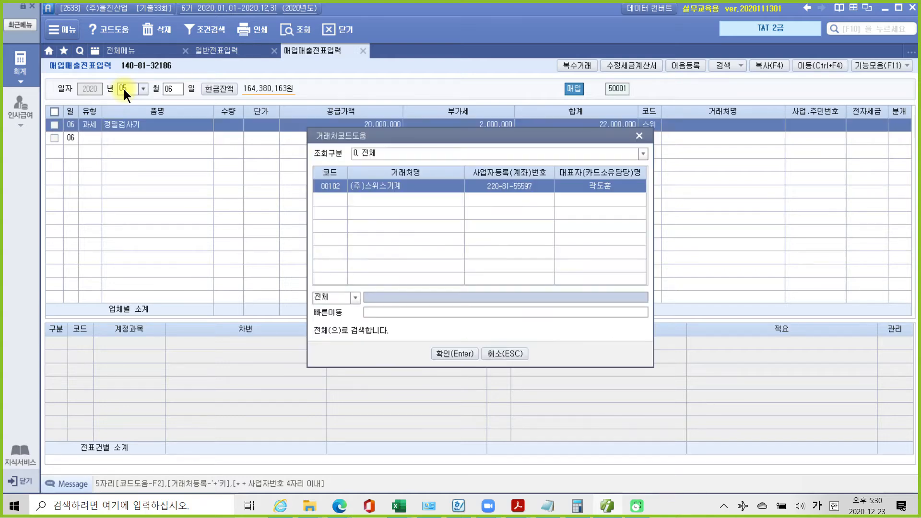
pyautogui.press('Return')
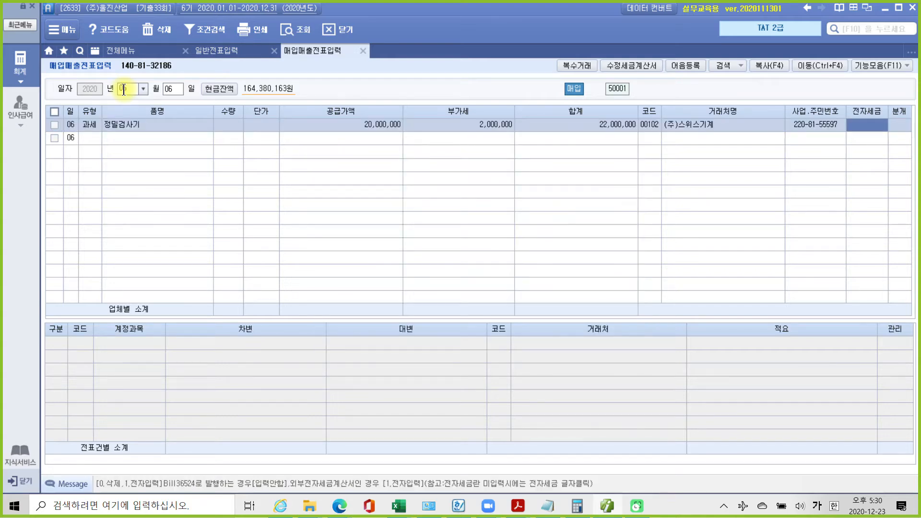
# Mark the 정밀검사기 entry as 전자입력 and set its 분개 type to 3 혼합
pyautogui.write('1')
pyautogui.press('Return')
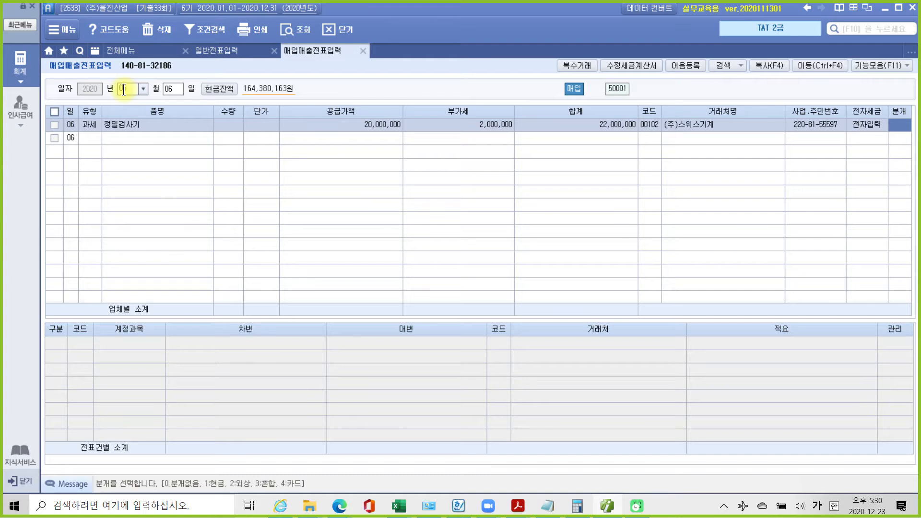
pyautogui.write('3')
pyautogui.press('Return')
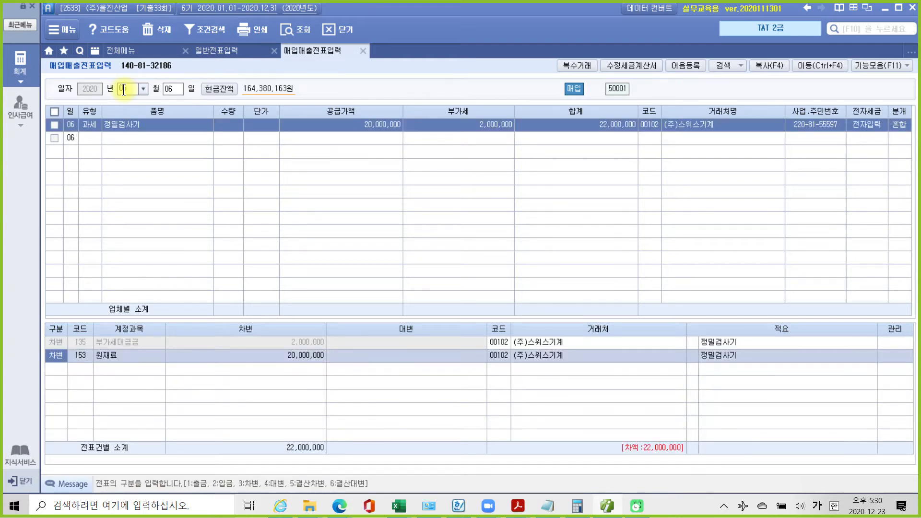
# Change the 원재료 debit line's account to 206 기계장치
pyautogui.press('Return')
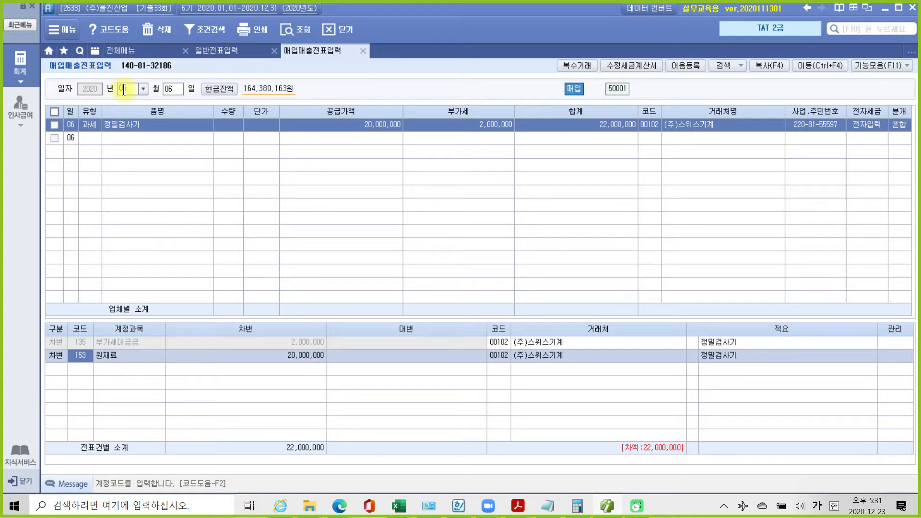
pyautogui.write('ㄱ')
pyautogui.write('계')
pyautogui.press('Return')
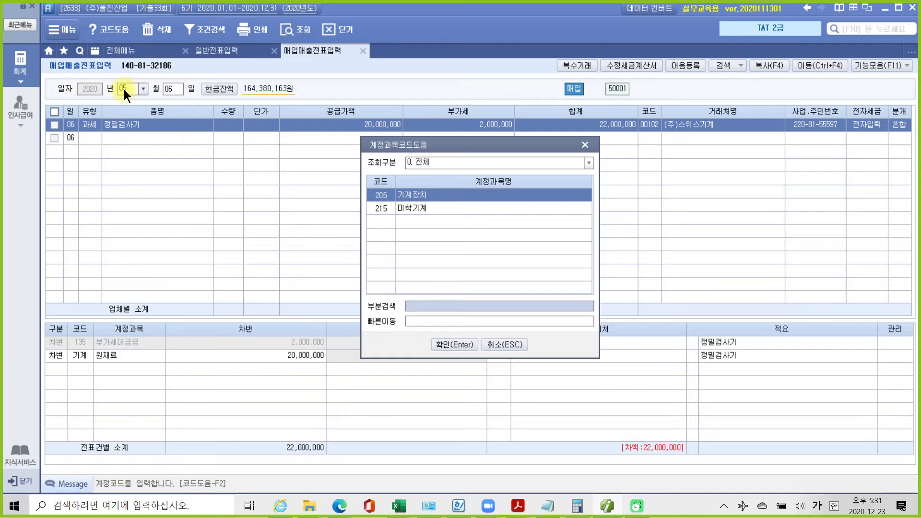
pyautogui.press('Return')
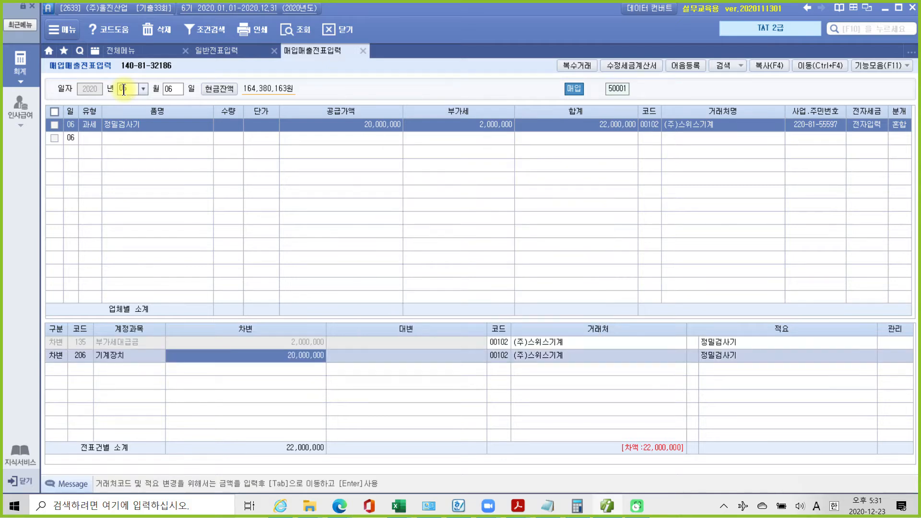
# Draw arrows from the circled 공급가액 and 부가세 to their debit amounts, underline 기계장치, and clear the annotations
pyautogui.hotkey('ctrl', '2')
pyautogui.moveTo(505, 129)
pyautogui.mouseDown()
pyautogui.moveTo(313, 319)
pyautogui.moveTo(301, 312)
pyautogui.mouseUp()
pyautogui.moveTo(404, 149)
pyautogui.mouseDown()
pyautogui.moveTo(394, 135)
pyautogui.moveTo(281, 318)
pyautogui.moveTo(270, 357)
pyautogui.moveTo(267, 350)
pyautogui.mouseUp()
pyautogui.moveTo(92, 368); pyautogui.dragTo(145, 370)
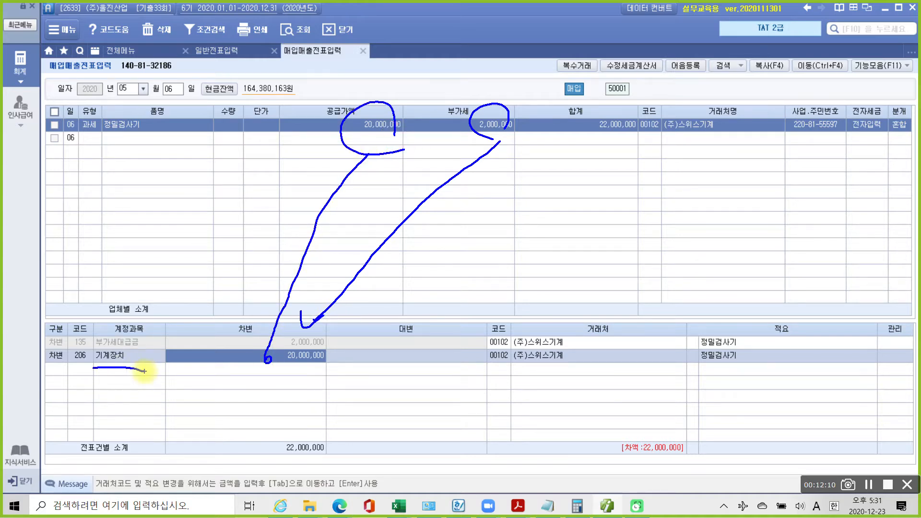
pyautogui.click(123, 90)
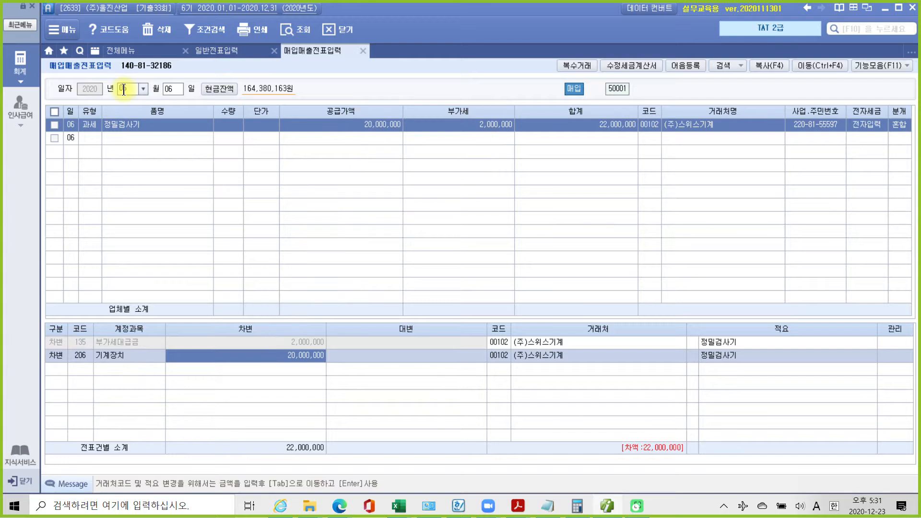
# Add a 대변 line for account 103 보통예금 with an amount of 22,000,000
pyautogui.press('Return')
pyautogui.write('4')
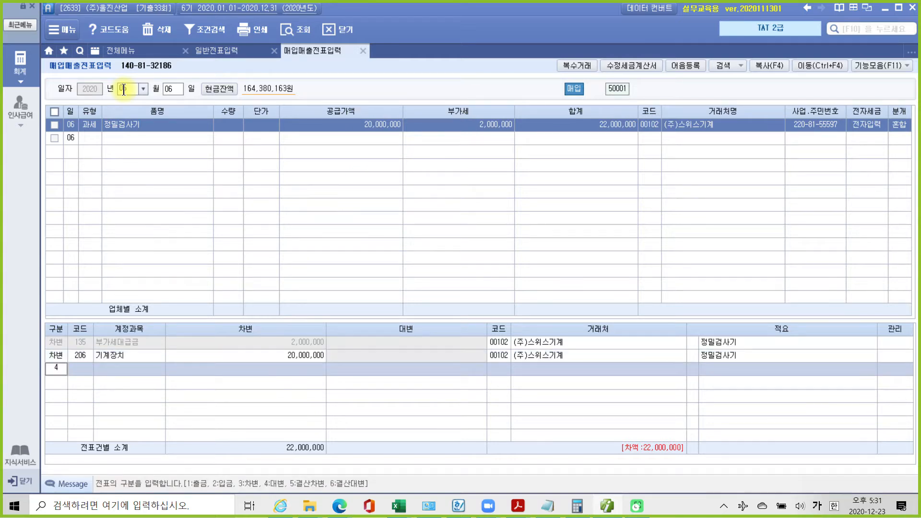
pyautogui.press('Return')
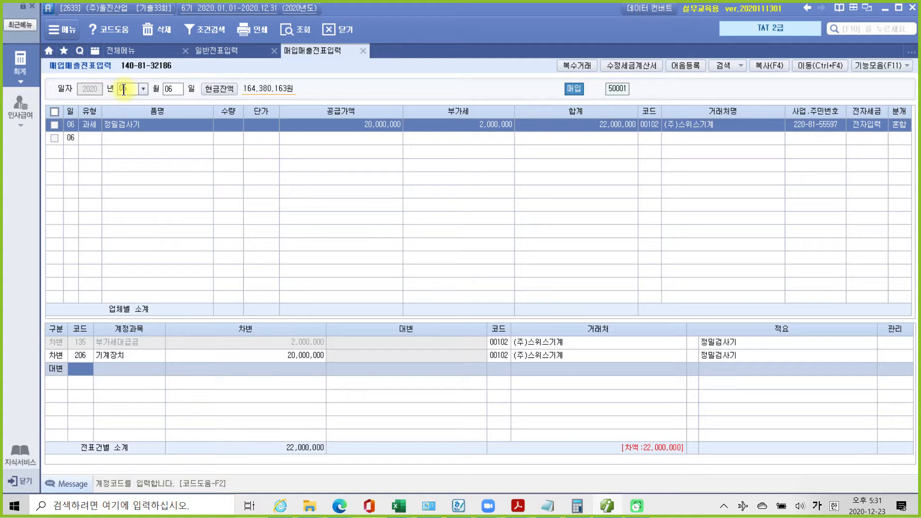
pyautogui.write('103')
pyautogui.press('Return')
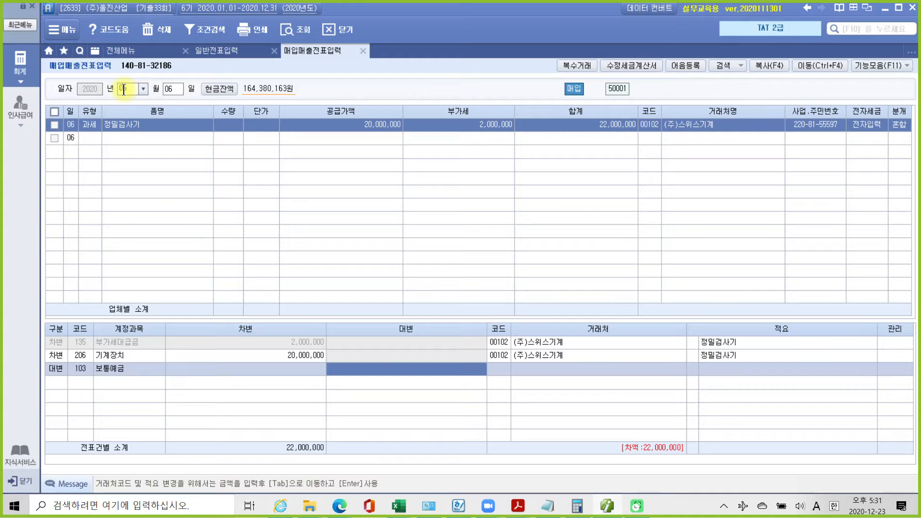
pyautogui.write('22,000,000')
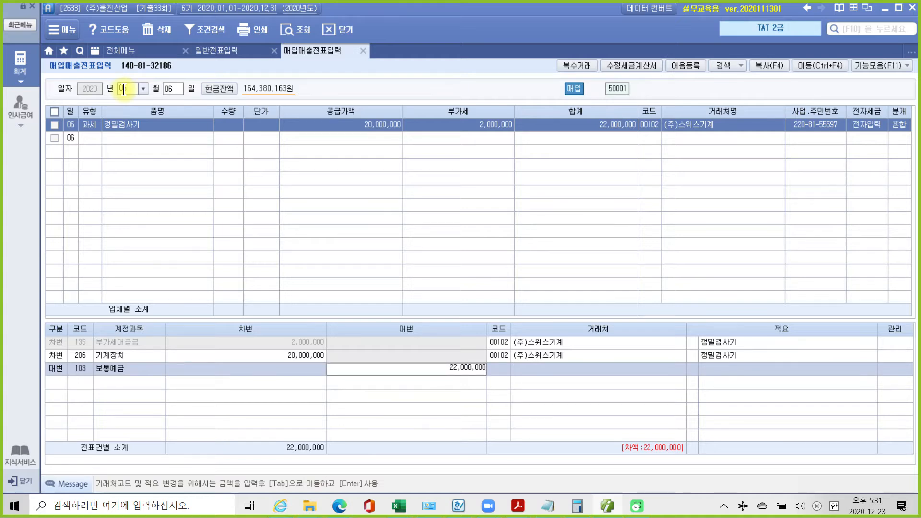
pyautogui.press('Return')
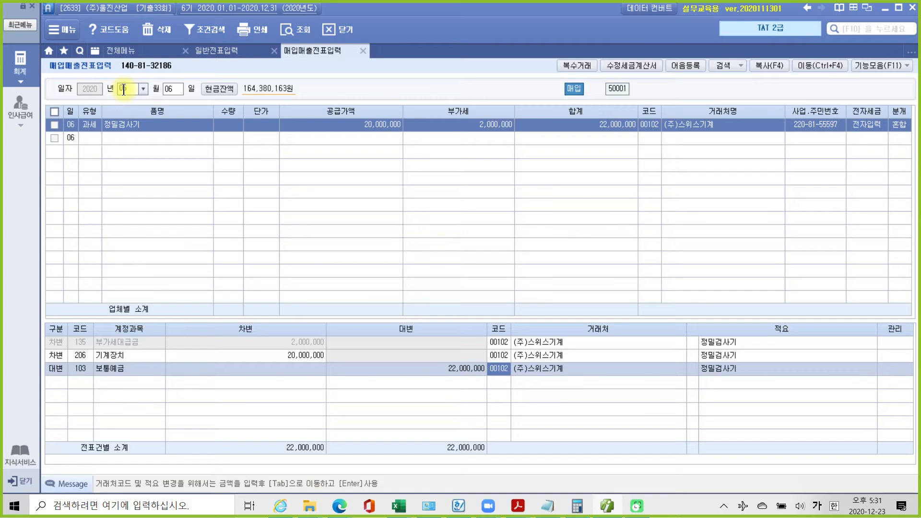
# Circle the 보통예금 line's 거래처 code, clear the mark, and set that 거래처 to 국민은행
pyautogui.moveTo(509, 358)
pyautogui.mouseDown()
pyautogui.moveTo(526, 379)
pyautogui.moveTo(512, 382)
pyautogui.mouseUp()
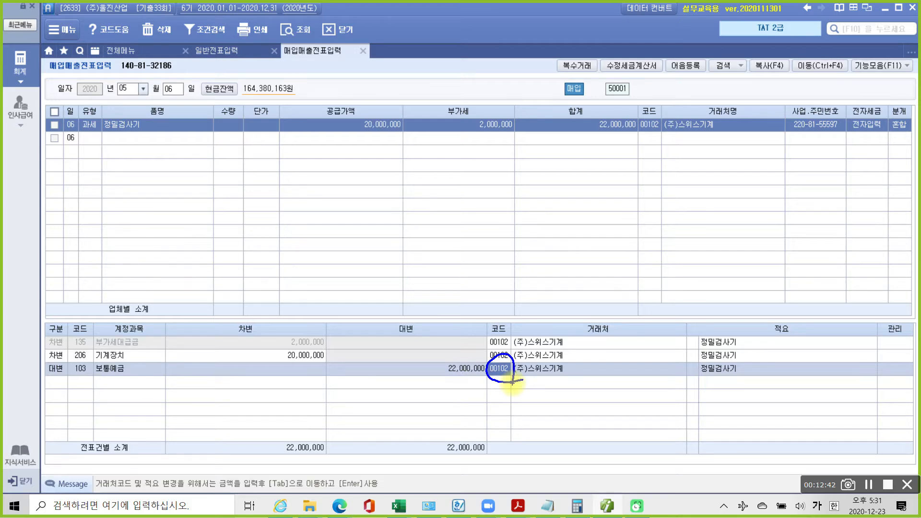
pyautogui.click(124, 89)
pyautogui.write('국민')
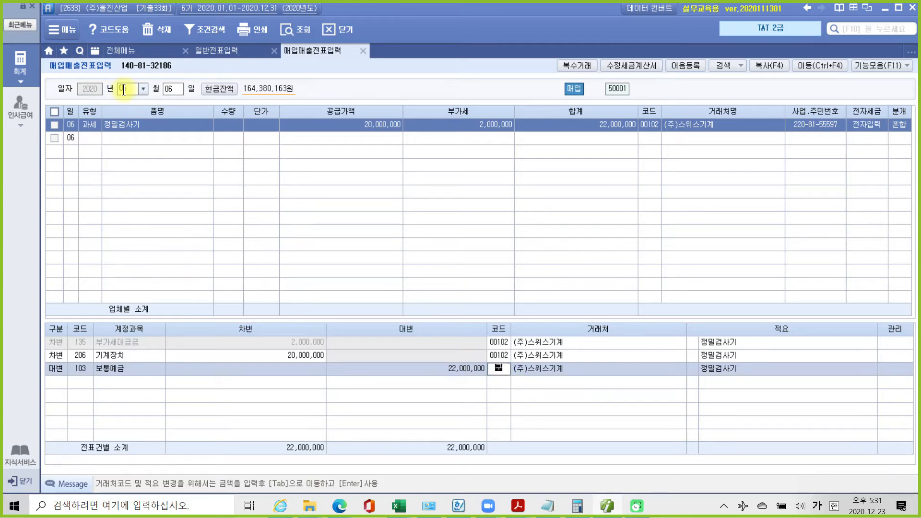
pyautogui.press('Return')
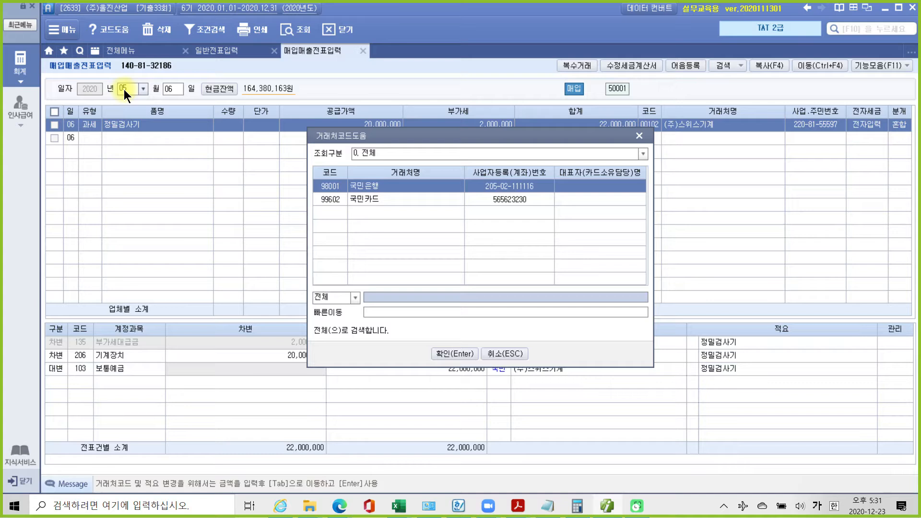
pyautogui.press('Return')
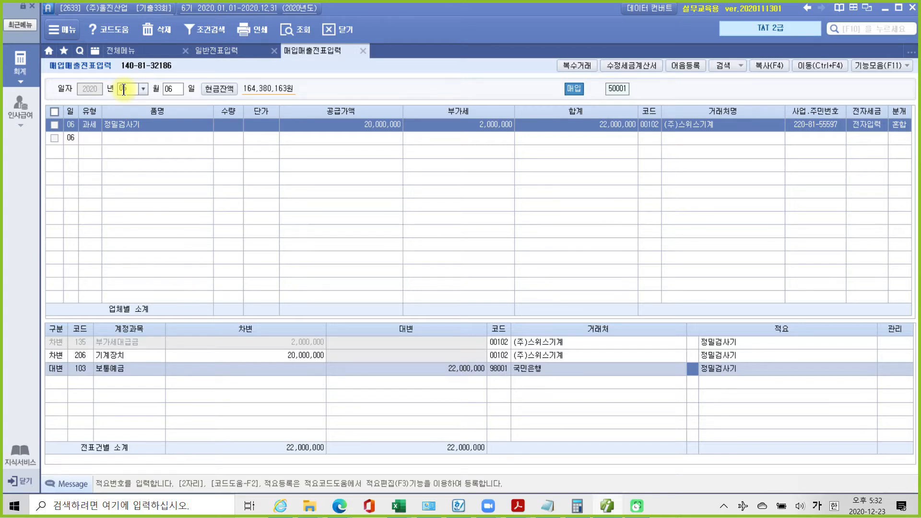
# Circle the 공급가액 and 기계장치, handwrite 15,000,000, draw a line below the journal lines, and clear the annotations
pyautogui.moveTo(441, 162)
pyautogui.mouseDown()
pyautogui.moveTo(428, 132)
pyautogui.moveTo(417, 186)
pyautogui.mouseUp()
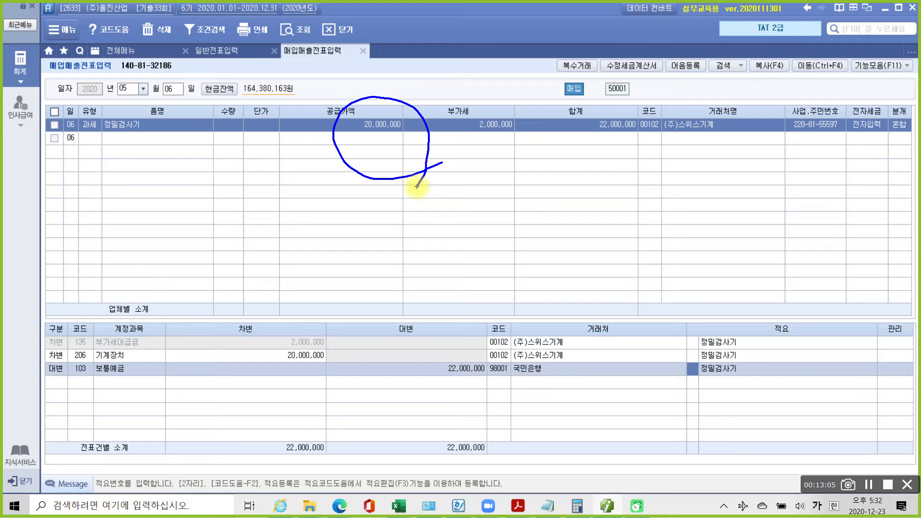
pyautogui.moveTo(143, 358)
pyautogui.mouseDown()
pyautogui.moveTo(83, 357)
pyautogui.moveTo(150, 361)
pyautogui.moveTo(148, 370)
pyautogui.mouseUp()
pyautogui.moveTo(320, 279); pyautogui.dragTo(319, 313)
pyautogui.moveTo(353, 273); pyautogui.dragTo(350, 313)
pyautogui.moveTo(362, 277); pyautogui.dragTo(381, 272)
pyautogui.moveTo(380, 311); pyautogui.dragTo(380, 328)
pyautogui.moveTo(429, 275)
pyautogui.mouseDown()
pyautogui.moveTo(459, 284)
pyautogui.moveTo(494, 254)
pyautogui.moveTo(519, 286)
pyautogui.mouseUp()
pyautogui.moveTo(548, 245); pyautogui.dragTo(613, 225)
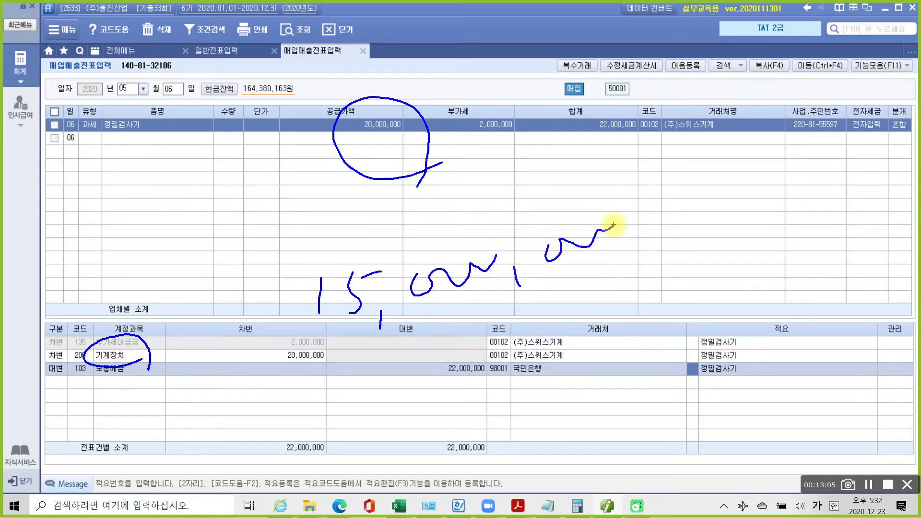
pyautogui.moveTo(97, 403); pyautogui.dragTo(503, 404)
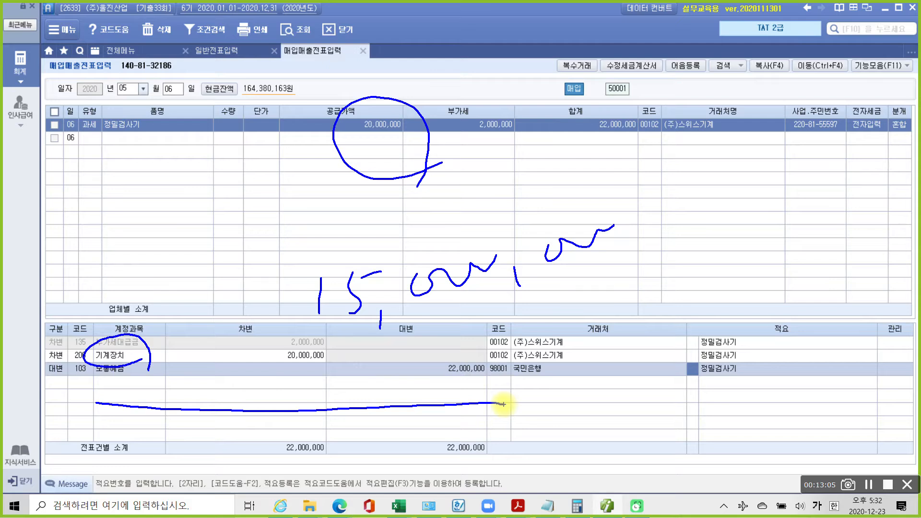
pyautogui.click(124, 90)
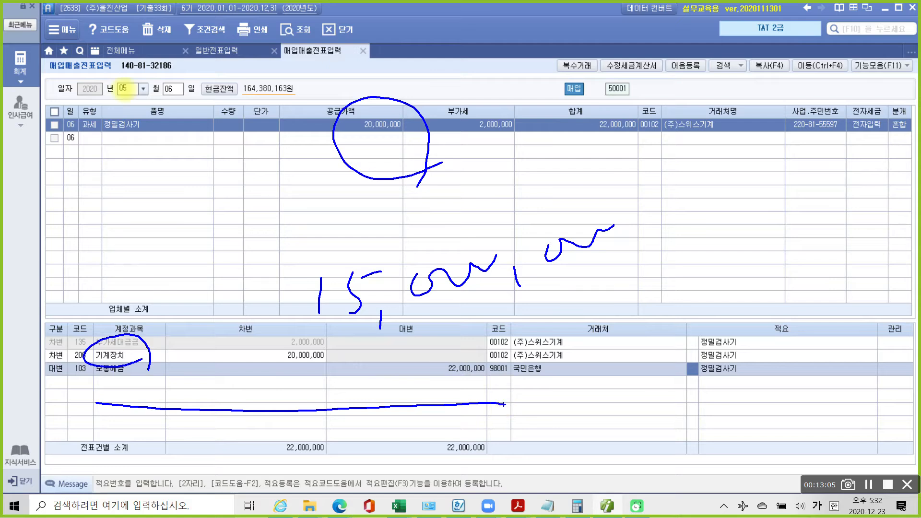
pyautogui.write('05')
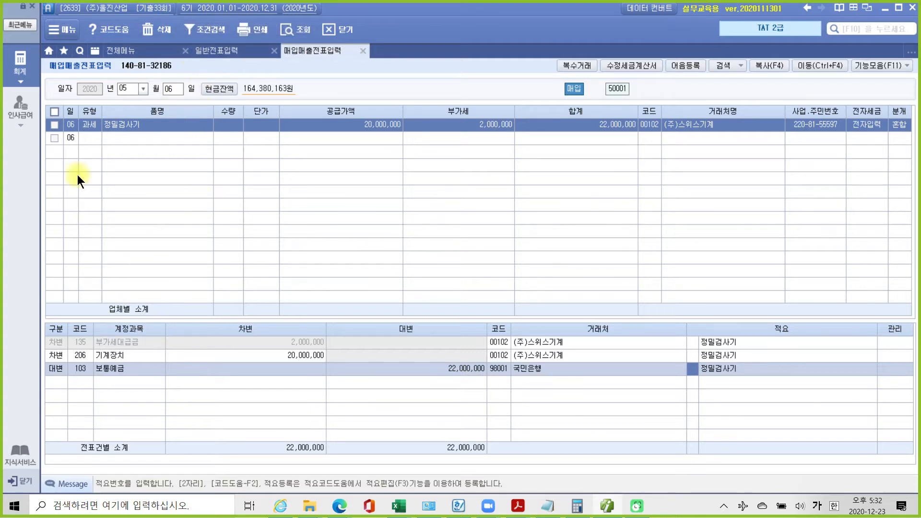
# Switch to 일반전표입력 and set the voucher date to 05/06
pyautogui.click(220, 52)
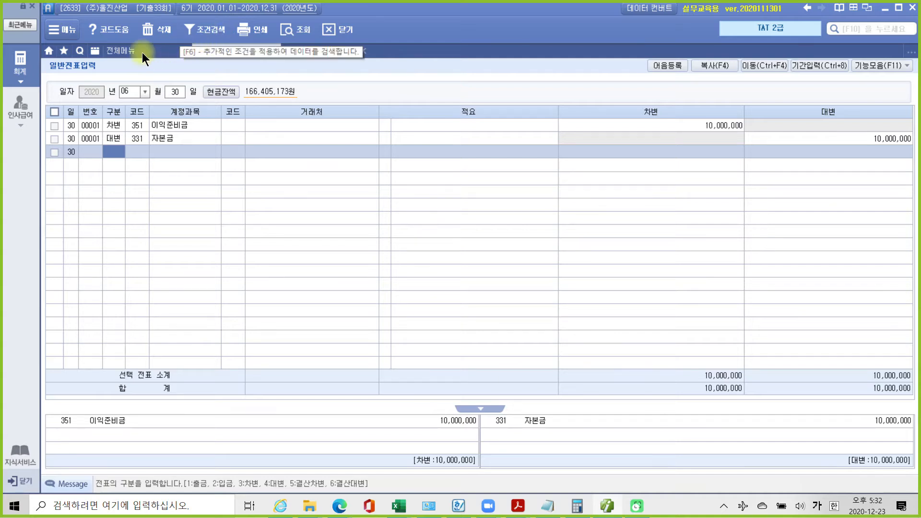
pyautogui.click(137, 51)
pyautogui.click(223, 50)
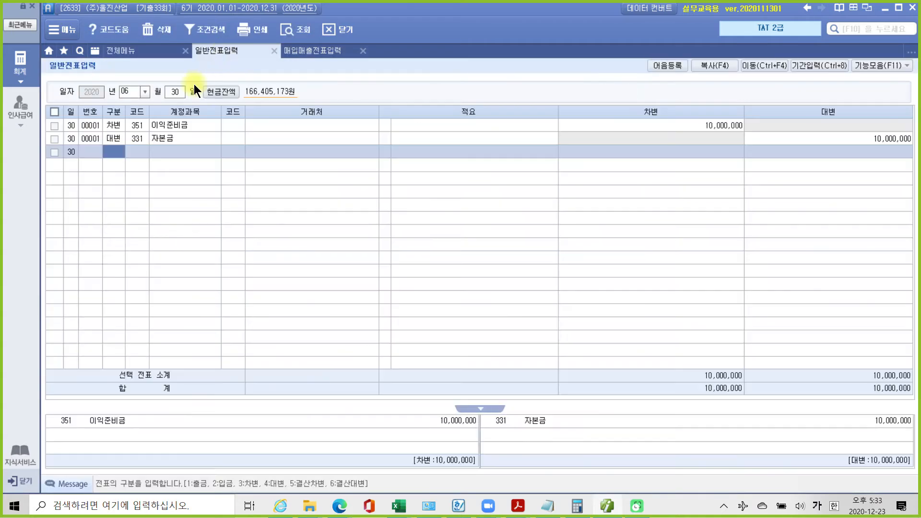
pyautogui.click(129, 92)
pyautogui.write('09')
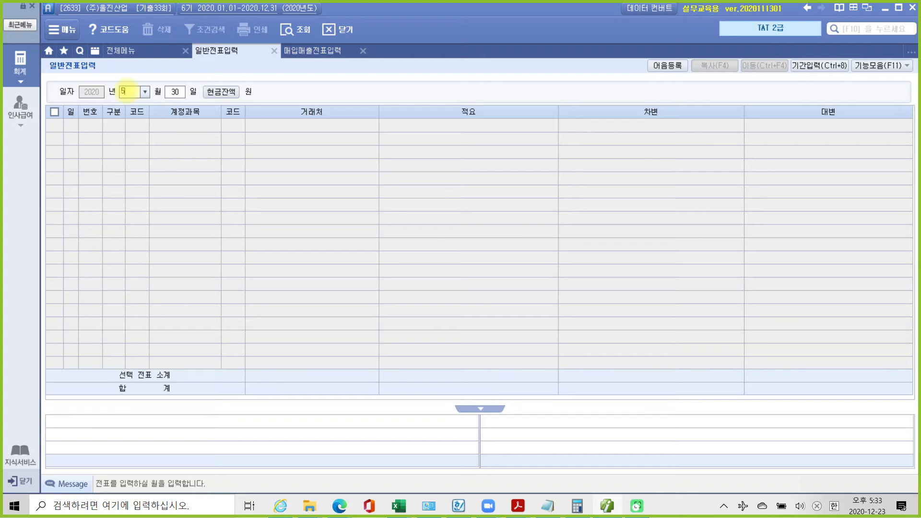
pyautogui.write('06')
pyautogui.press('Return')
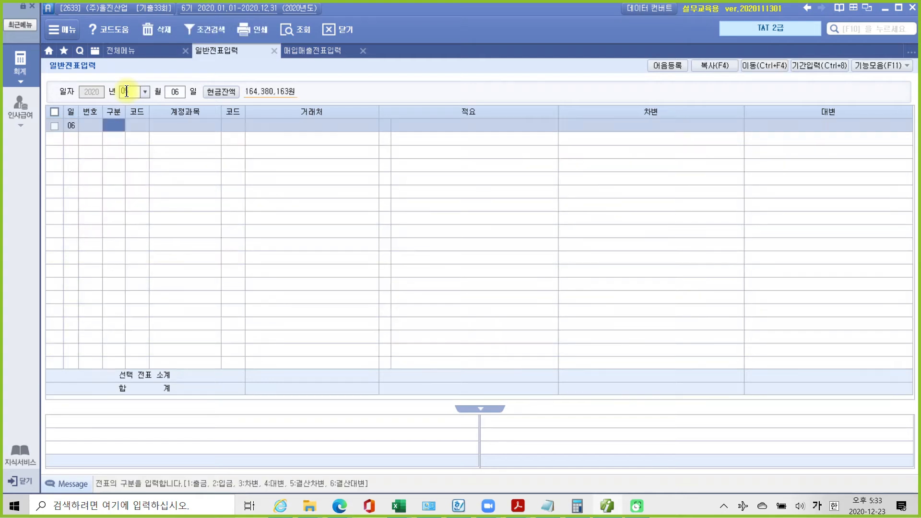
# Enter a 차변 line for account 104 정부보조금 of 15,000,000, leaving 거래처 and 적요 blank
pyautogui.write('3')
pyautogui.press('Return')
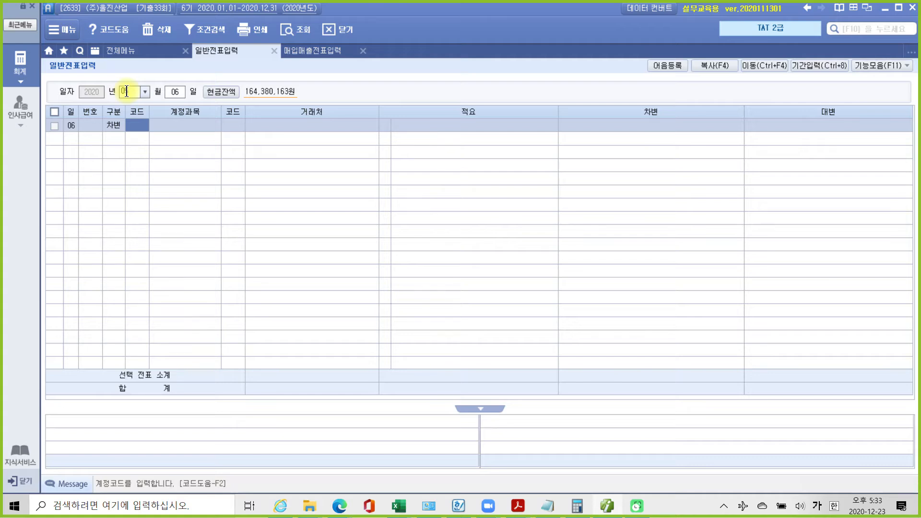
pyautogui.write('정부')
pyautogui.press('Return')
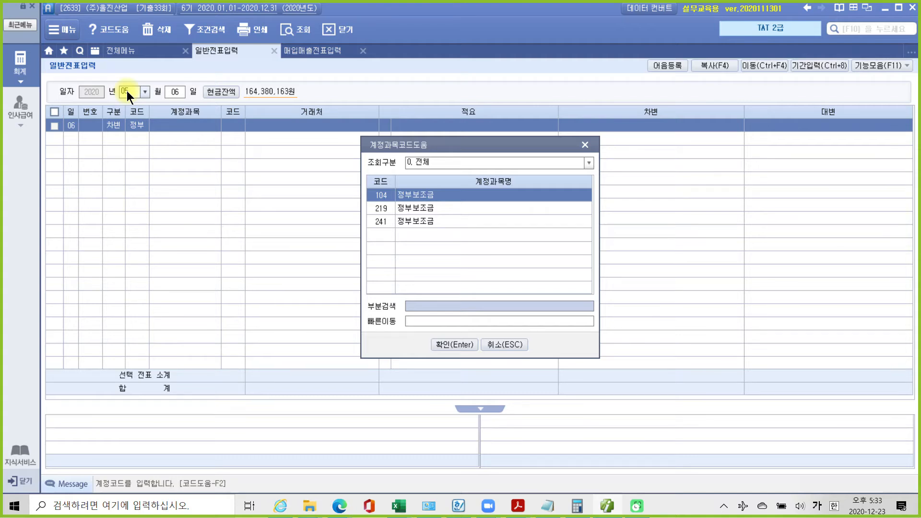
pyautogui.press('Return')
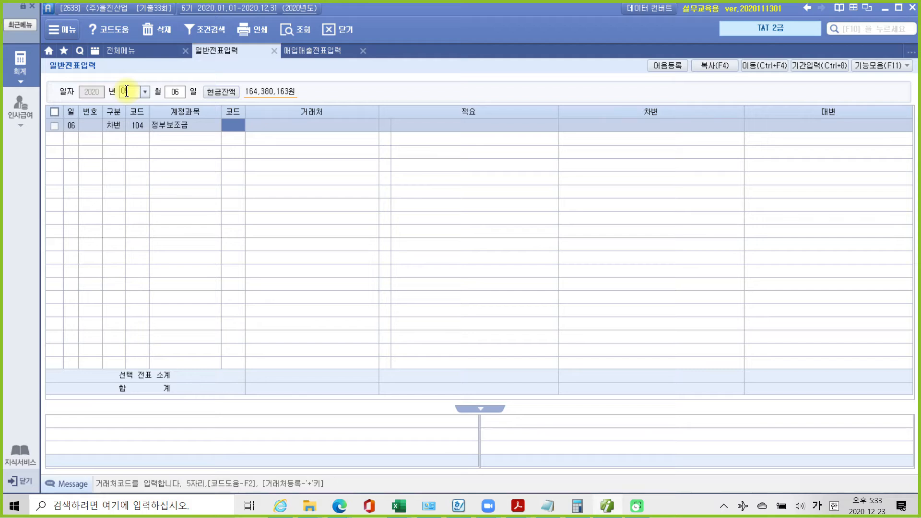
pyautogui.press('Return')
pyautogui.press('Return')
pyautogui.press('Return')
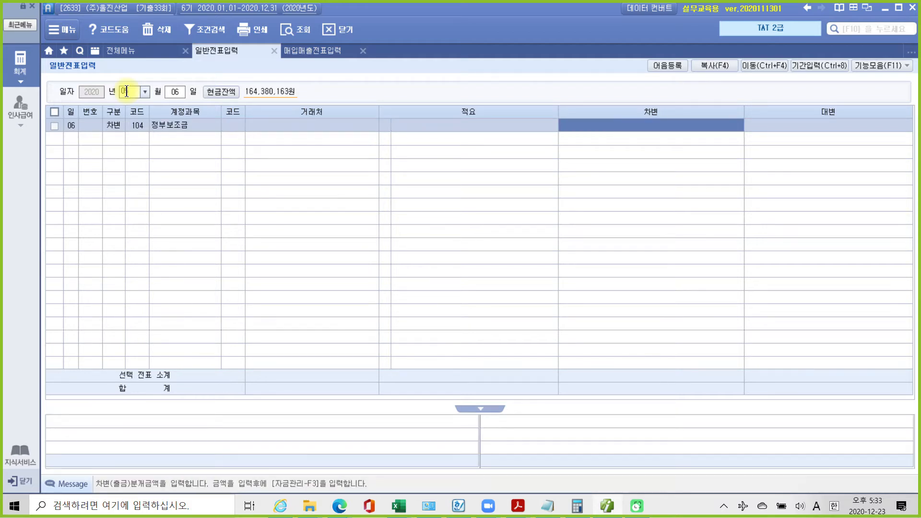
pyautogui.write('15000000')
pyautogui.press('Return')
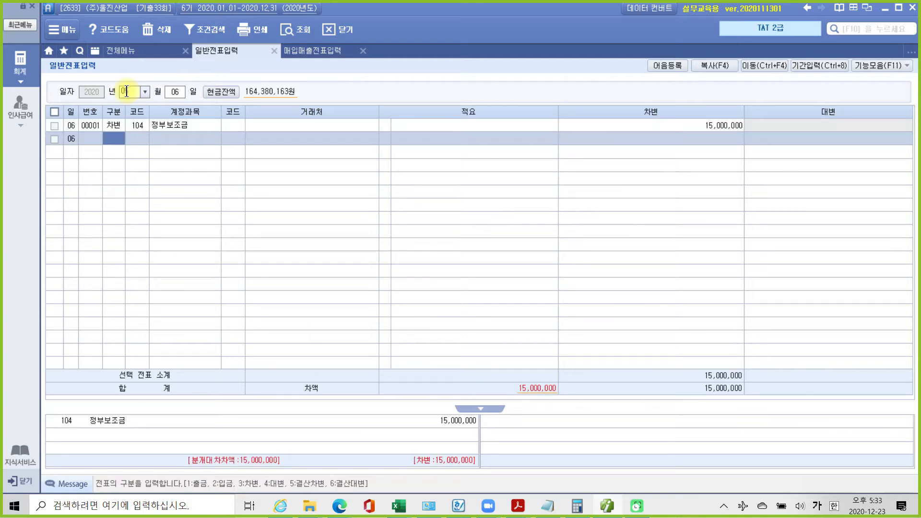
# Start a 대변 line with account 104 정부보조금 and change its account code to 218
pyautogui.write('4')
pyautogui.press('Return')
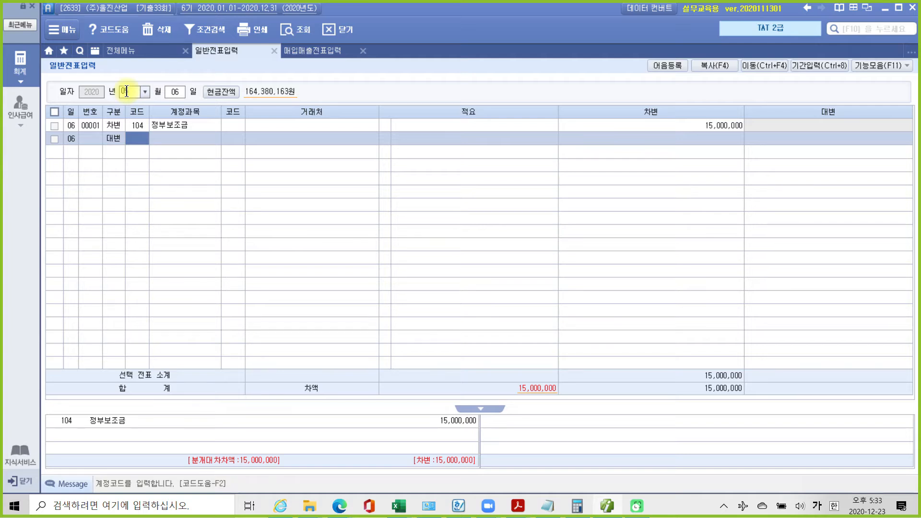
pyautogui.write('정부')
pyautogui.press('Return')
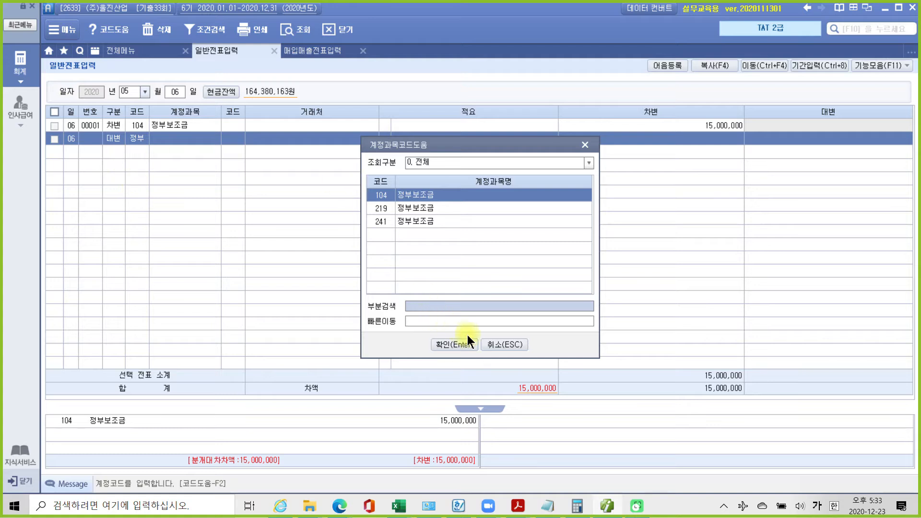
pyautogui.press('Return')
pyautogui.click(139, 143)
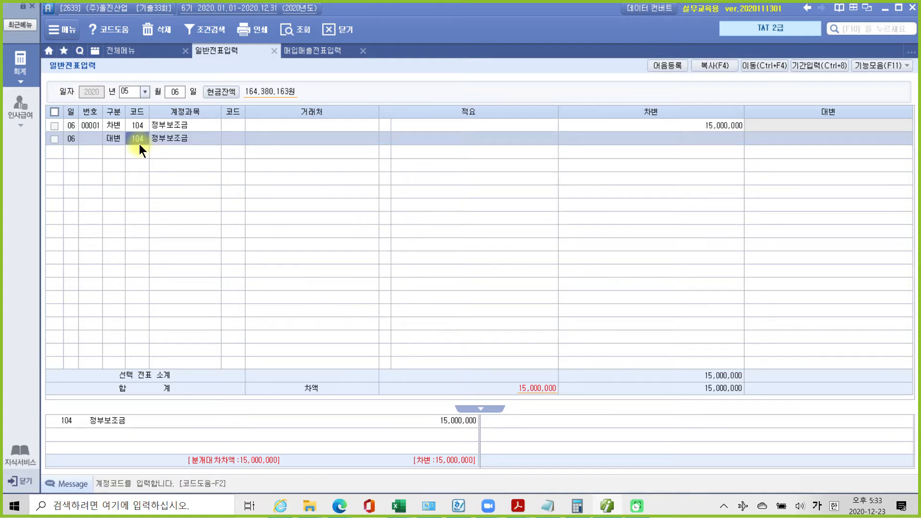
pyautogui.write('218')
pyautogui.press('Return')
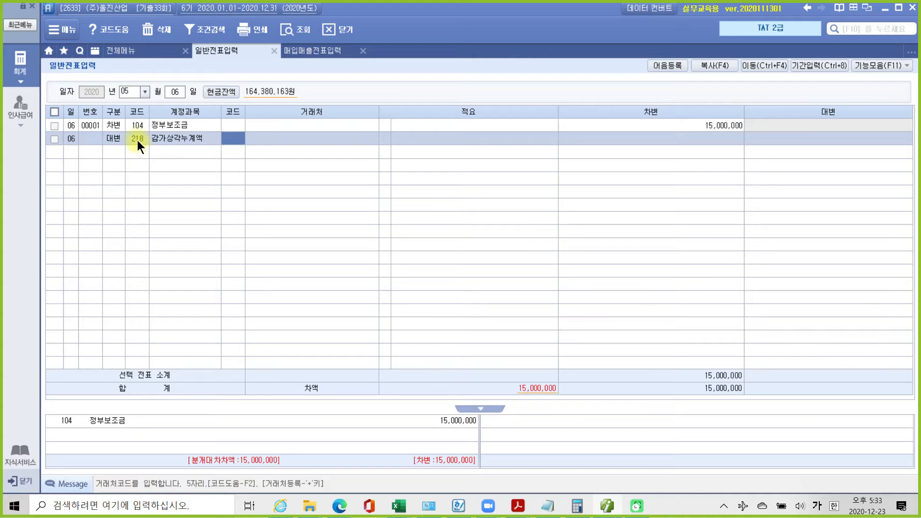
pyautogui.click(137, 139)
# Open 계정과목및적요등록 and list the 비유동자산 accounts under 유형자산(20100~23099)
pyautogui.click(125, 51)
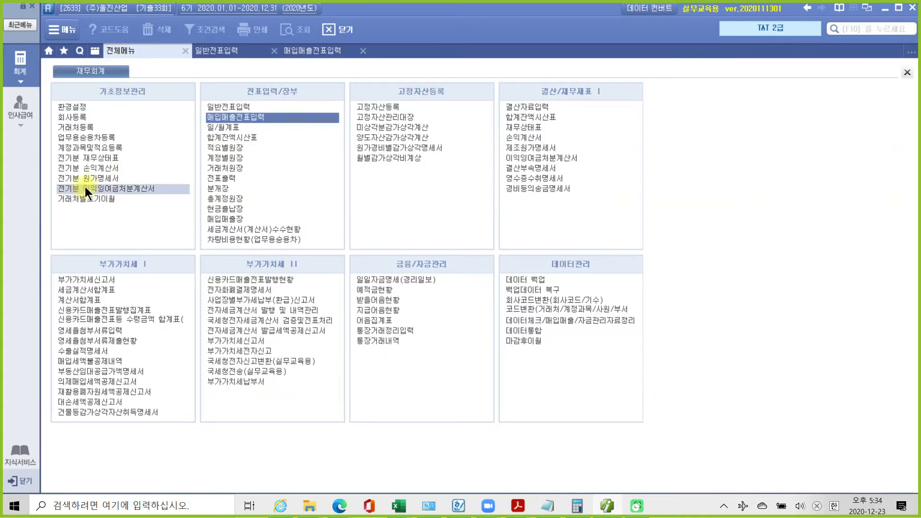
pyautogui.click(89, 146)
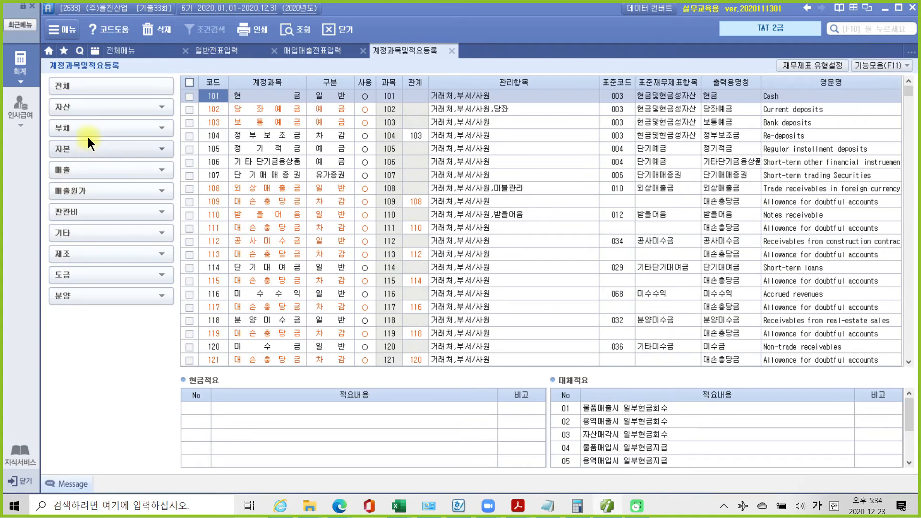
pyautogui.click(87, 111)
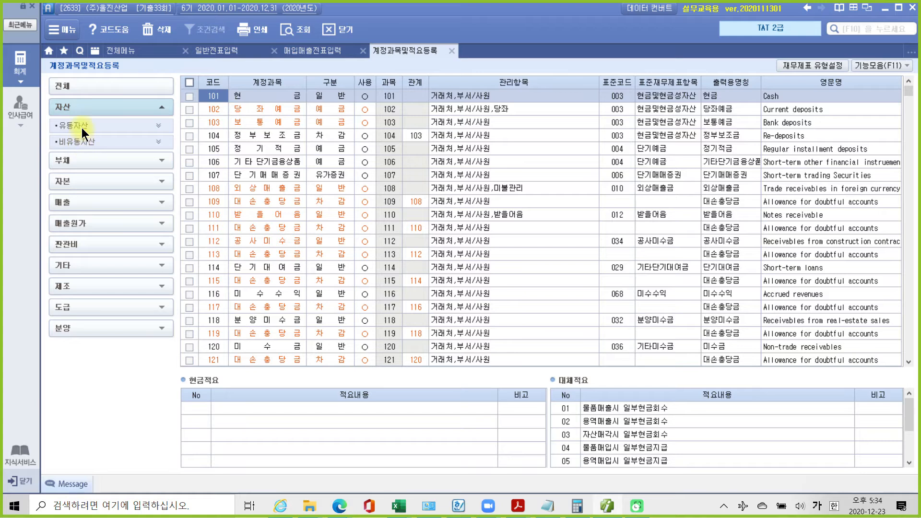
pyautogui.click(79, 140)
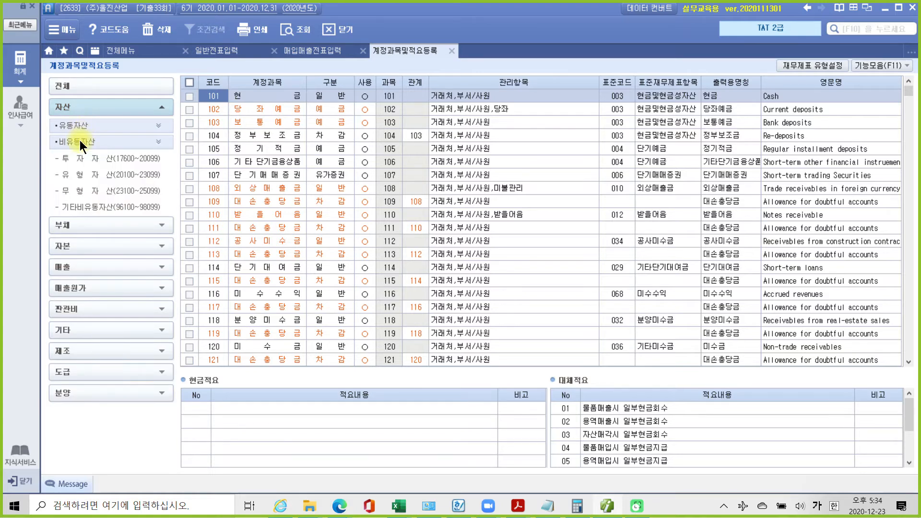
pyautogui.click(86, 176)
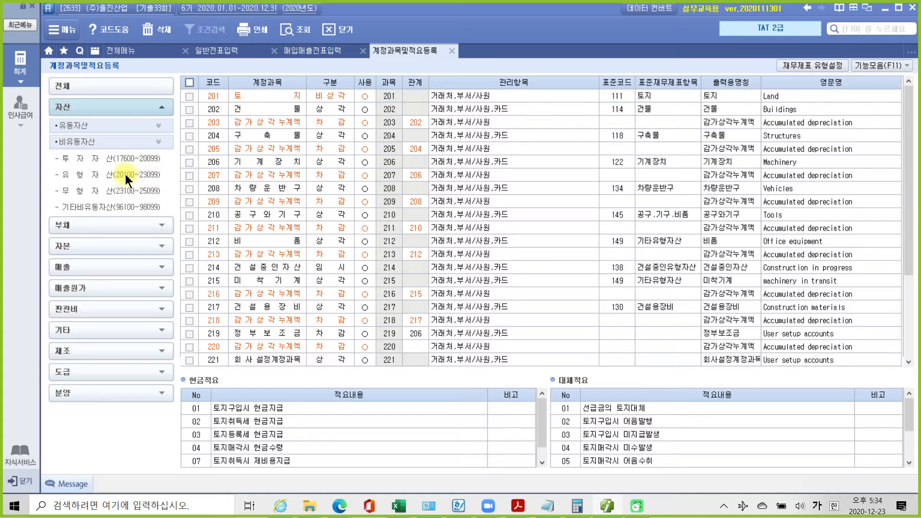
# Check the 관계 code linking 정부보조금 to 기계장치, box the 219 account code in red, and clear the mark
pyautogui.click(248, 162)
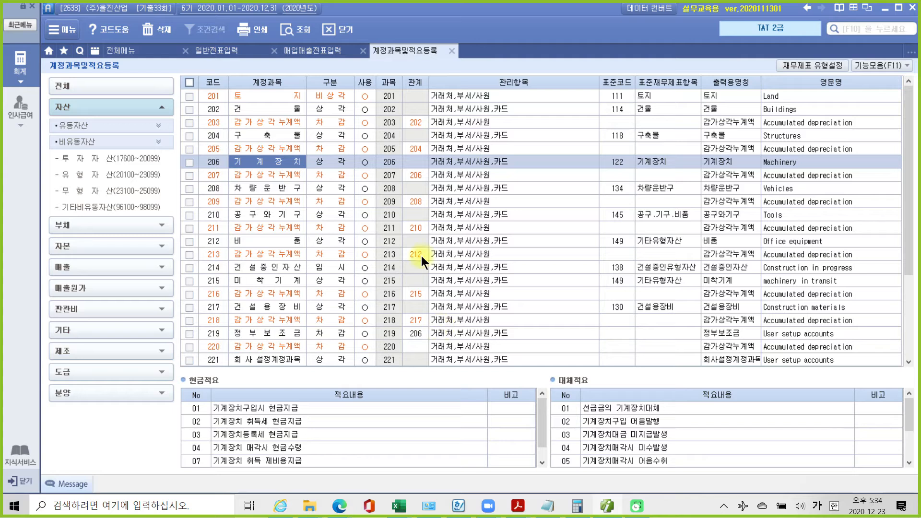
pyautogui.click(416, 333)
pyautogui.click(344, 332)
pyautogui.click(255, 331)
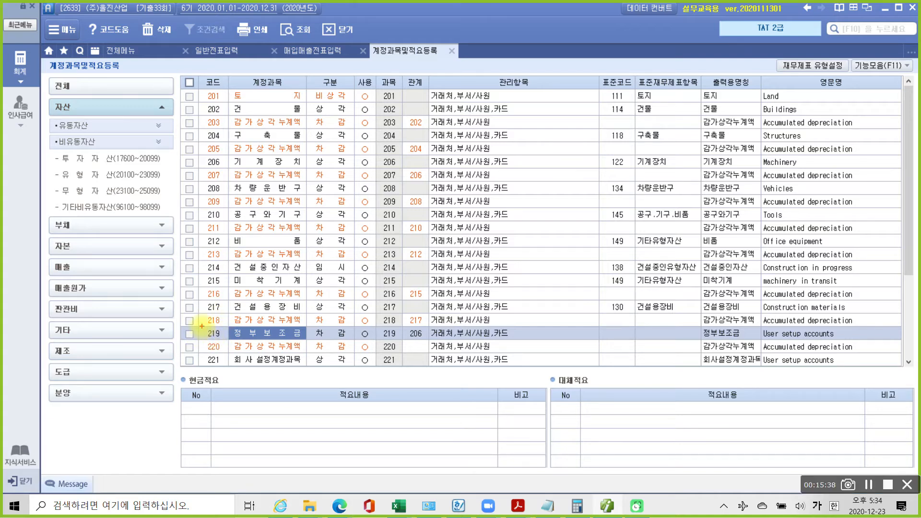
pyautogui.moveTo(198, 326); pyautogui.dragTo(227, 341)
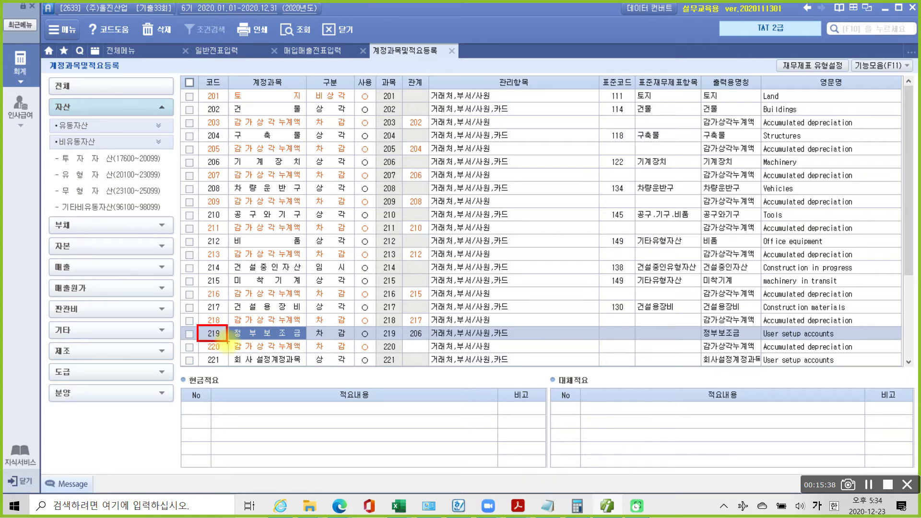
pyautogui.press('Escape')
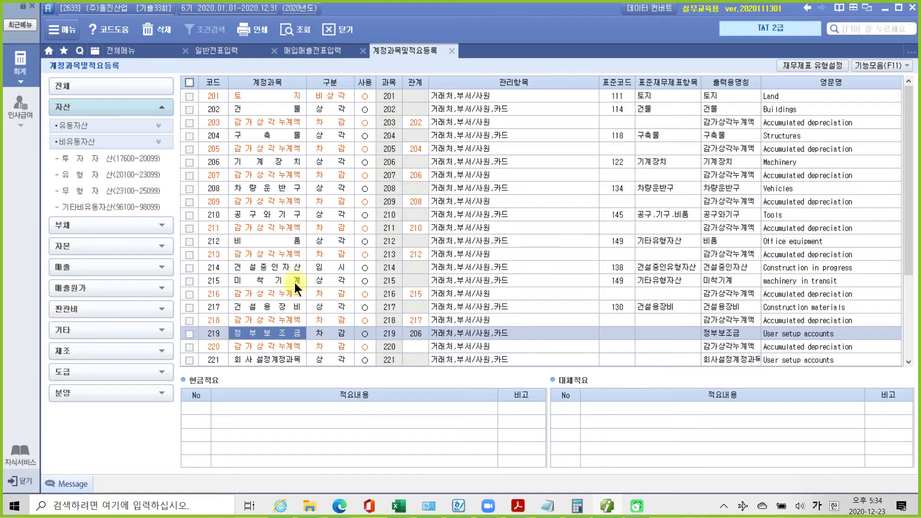
# Back in 일반전표입력, change the 대변 line's account to 219 정부보조금 and enter 15,000,000, leaving 거래처 and 적요 blank
pyautogui.click(217, 53)
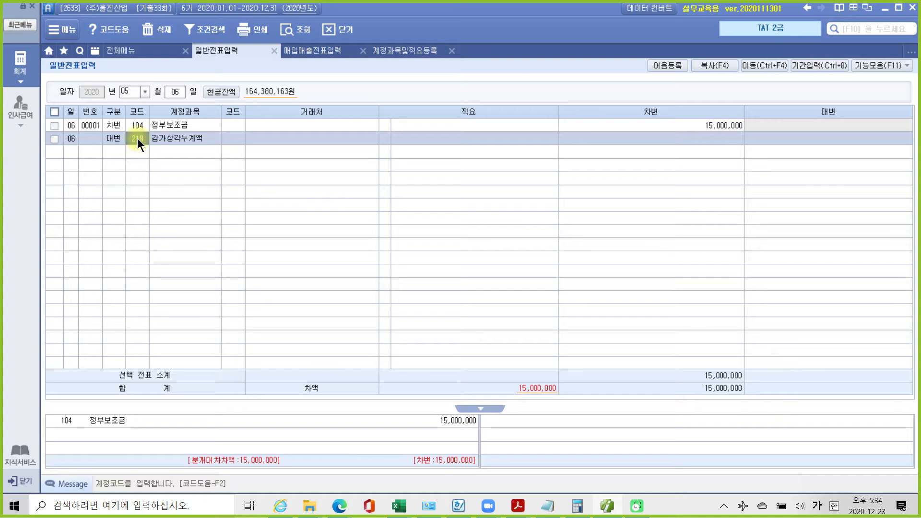
pyautogui.write('219')
pyautogui.press('Return')
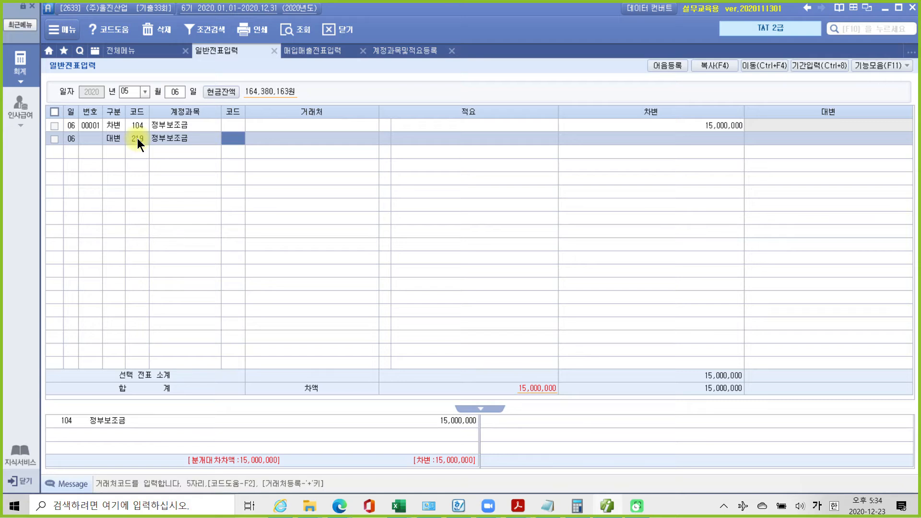
pyautogui.press('Return')
pyautogui.press('Return')
pyautogui.press('Return')
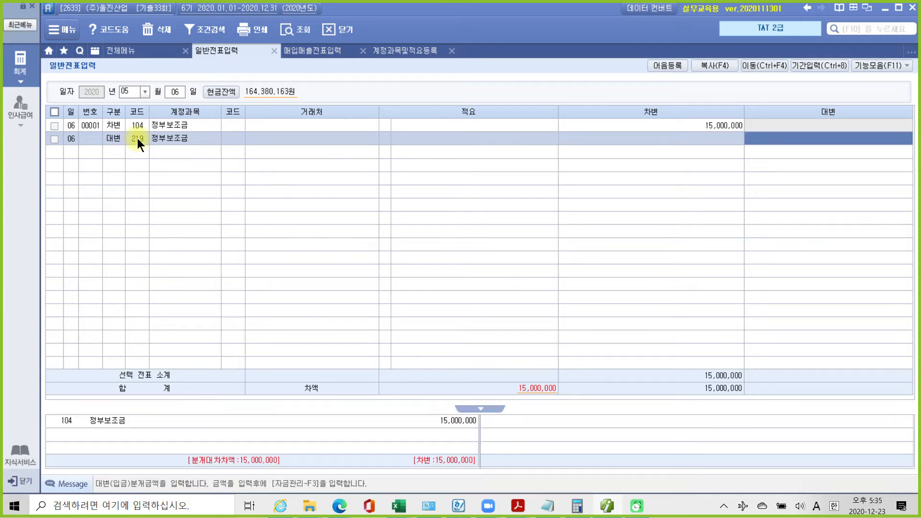
pyautogui.write('15000000')
pyautogui.press('Return')
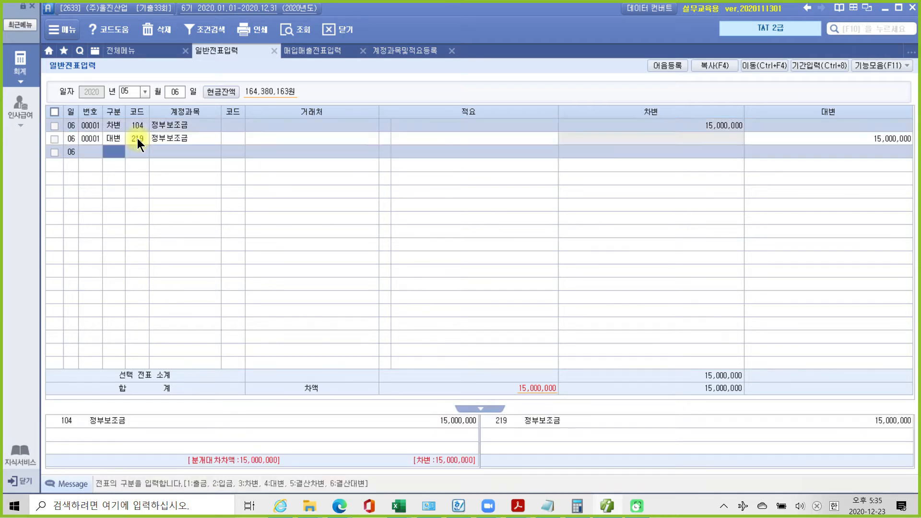
pyautogui.click(263, 140)
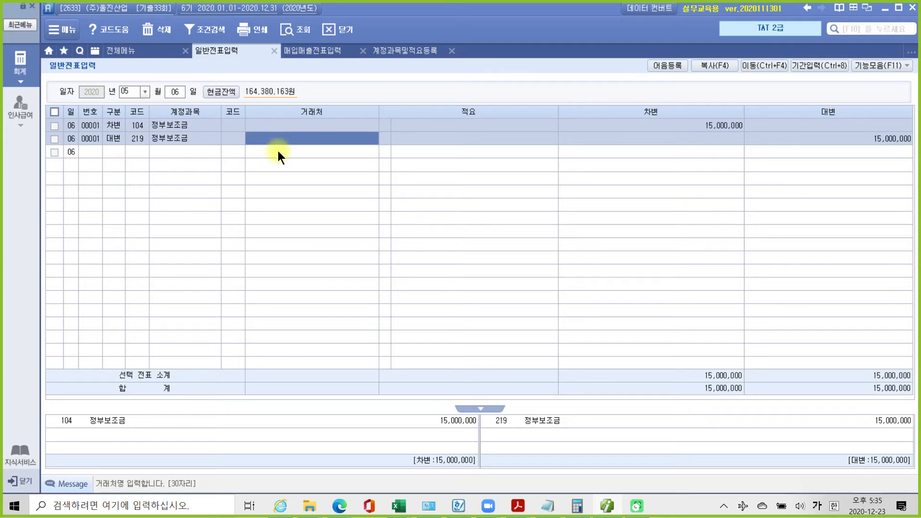
# Switch to the exam PDF in Acrobat Reader, go to problem 4 계약금 입금, and highlight the 740,000 합계 on the 입금표
pyautogui.click(606, 504)
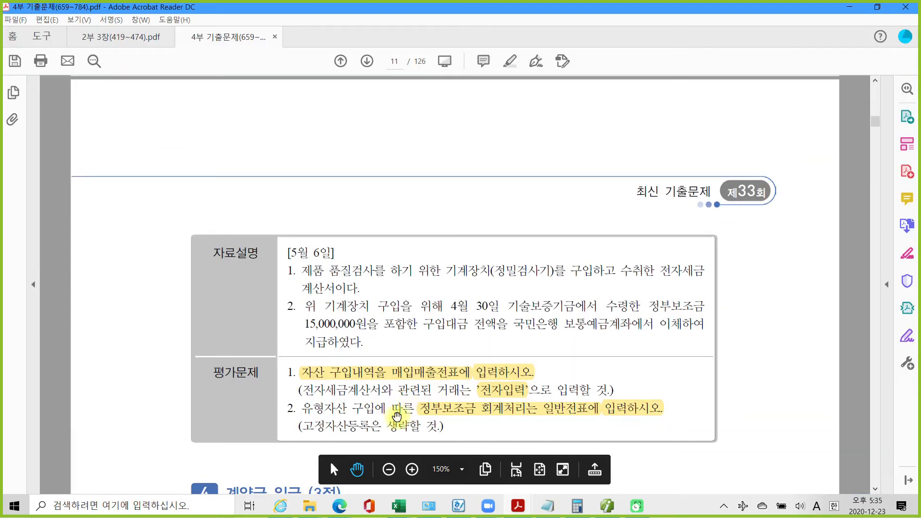
pyautogui.scroll(-6, 396, 416)
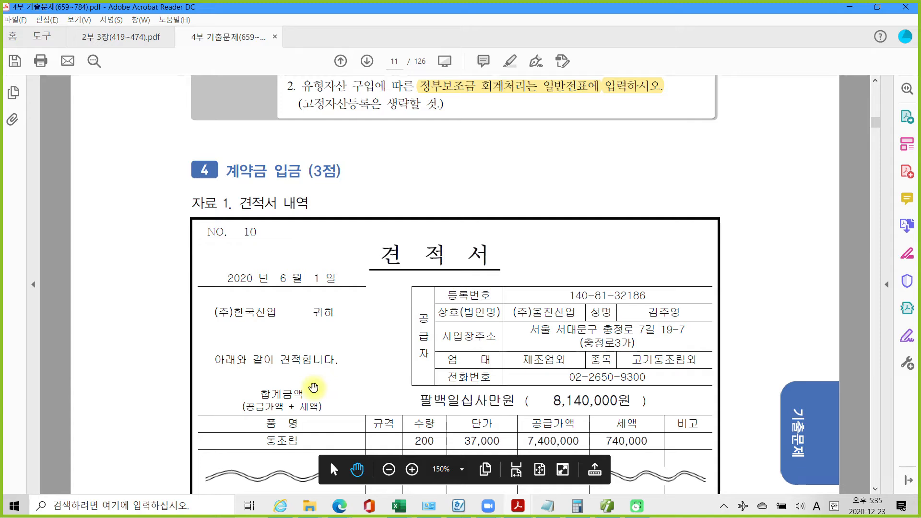
pyautogui.scroll(-1, 311, 386)
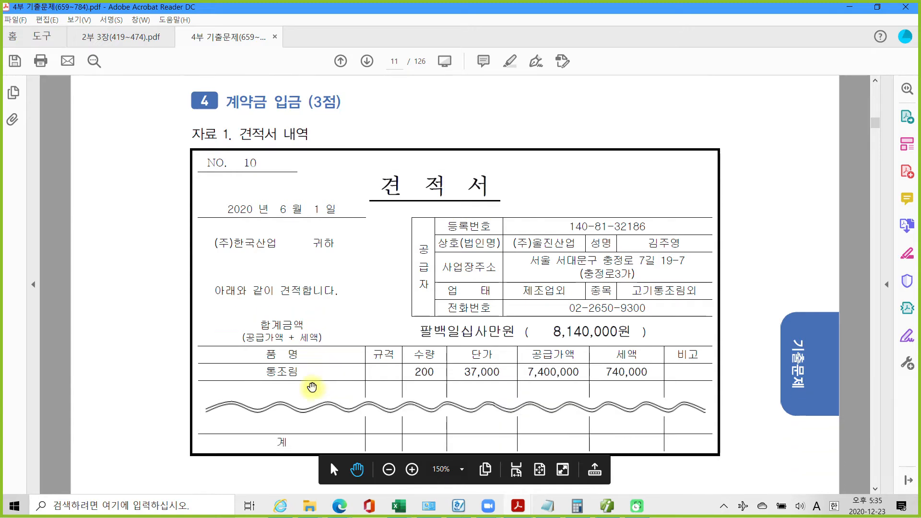
pyautogui.scroll(-9, 312, 387)
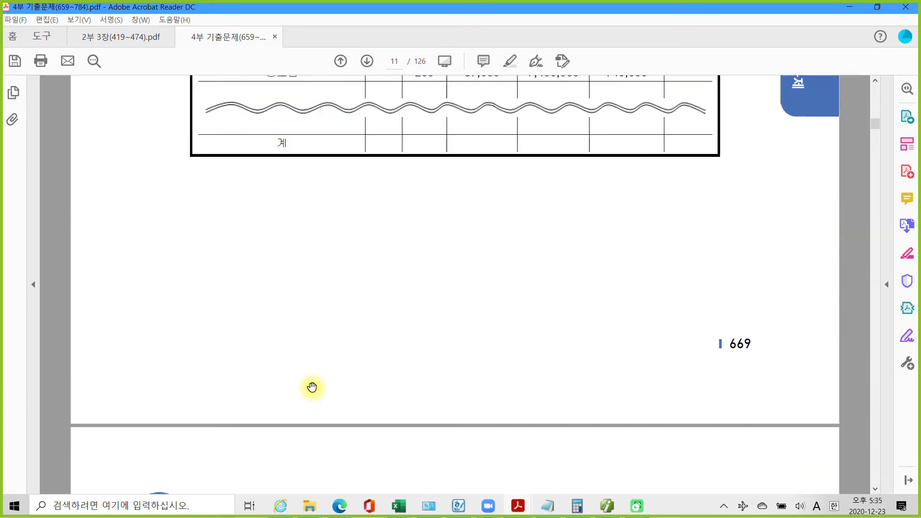
pyautogui.scroll(-4, 312, 386)
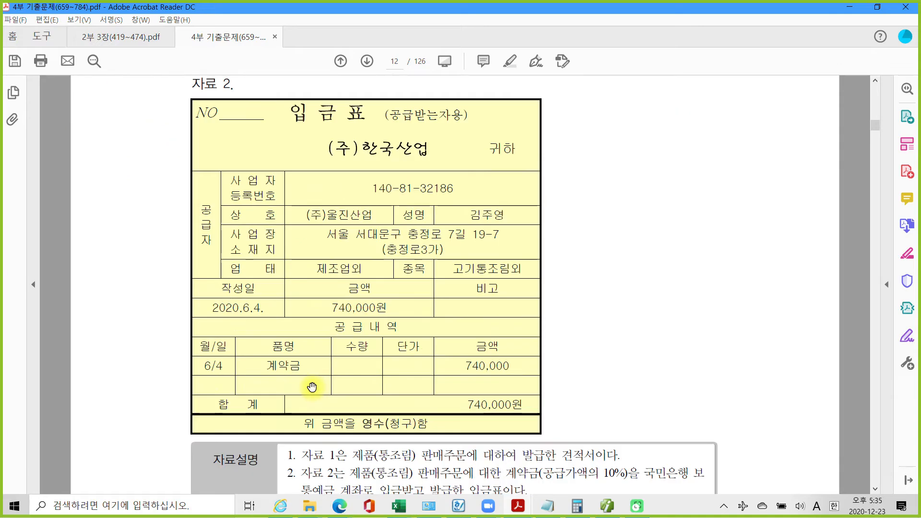
pyautogui.moveTo(466, 405); pyautogui.dragTo(502, 408)
pyautogui.rightClick(502, 409)
pyautogui.click(523, 343)
# Highlight "발급한 입금표이다." in problem 4's 자료설명
pyautogui.scroll(-2, 439, 362)
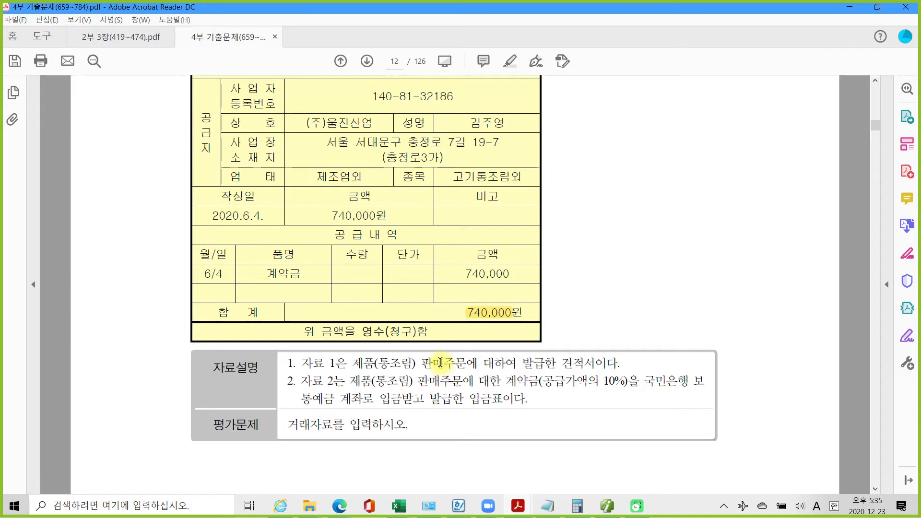
pyautogui.scroll(-3, 440, 362)
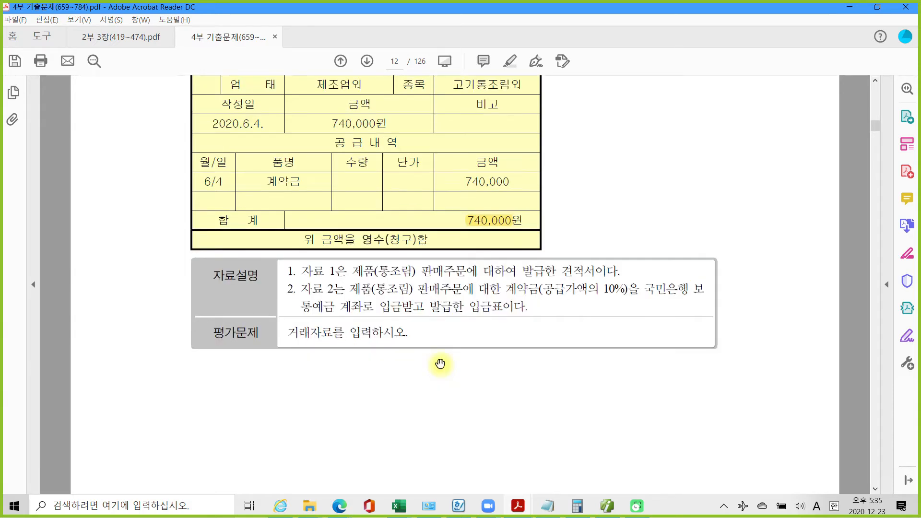
pyautogui.scroll(-1, 440, 364)
pyautogui.scroll(-1, 440, 364)
pyautogui.scroll(1, 438, 363)
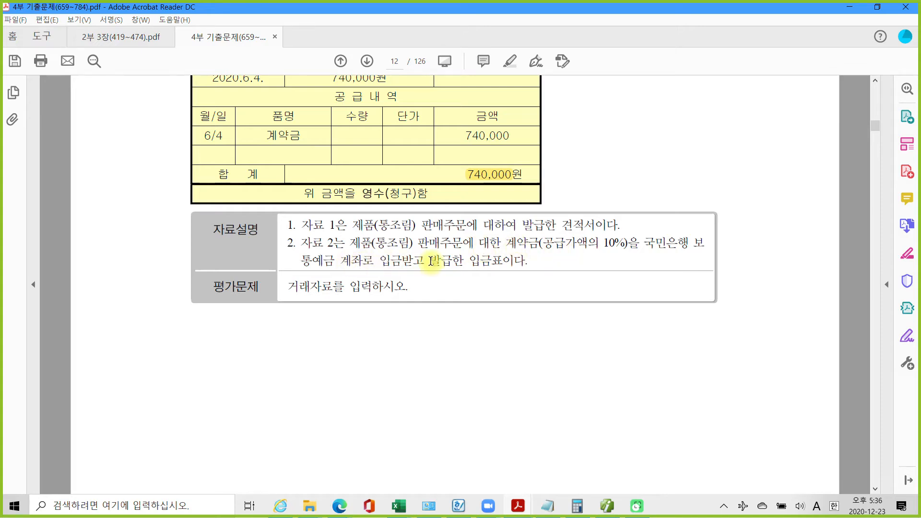
pyautogui.moveTo(431, 260); pyautogui.dragTo(525, 261)
pyautogui.rightClick(507, 263)
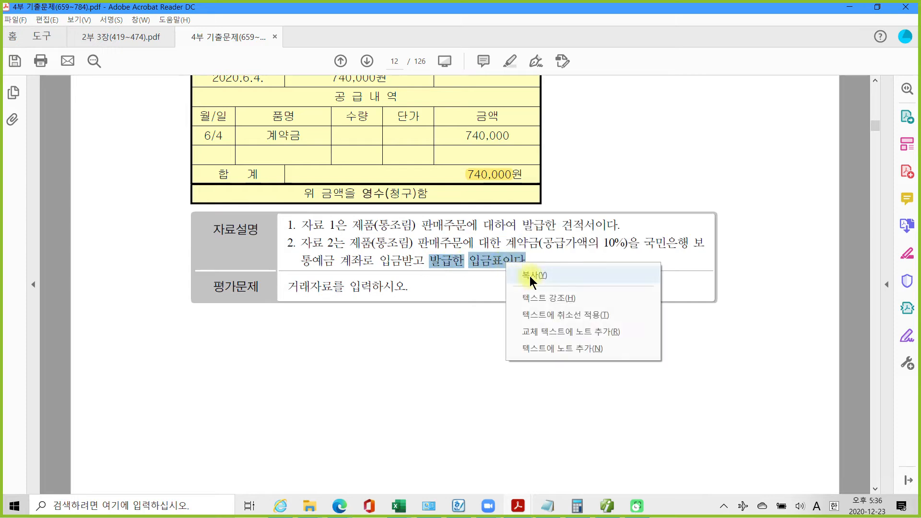
pyautogui.click(536, 297)
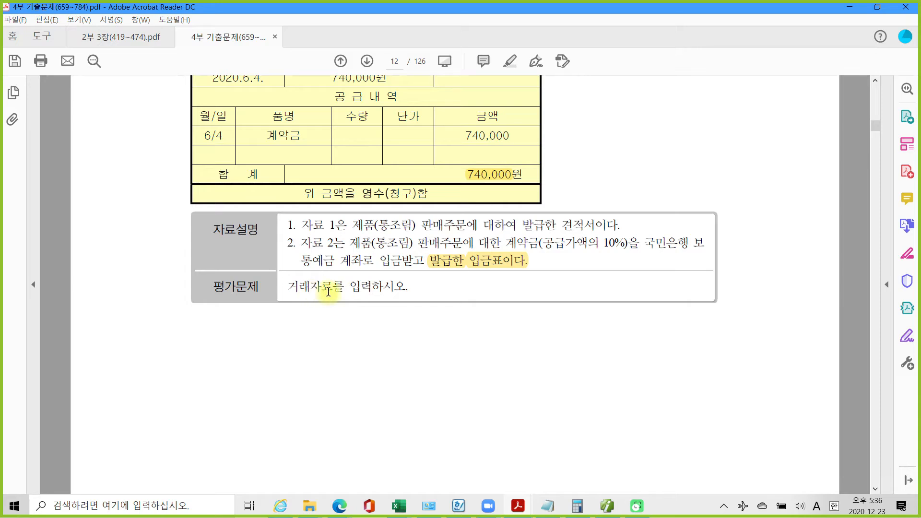
# Review the date, payer and amount on problem 4's 입금표, and return to 일반전표입력 in 더존 iPlus
pyautogui.scroll(8, 381, 332)
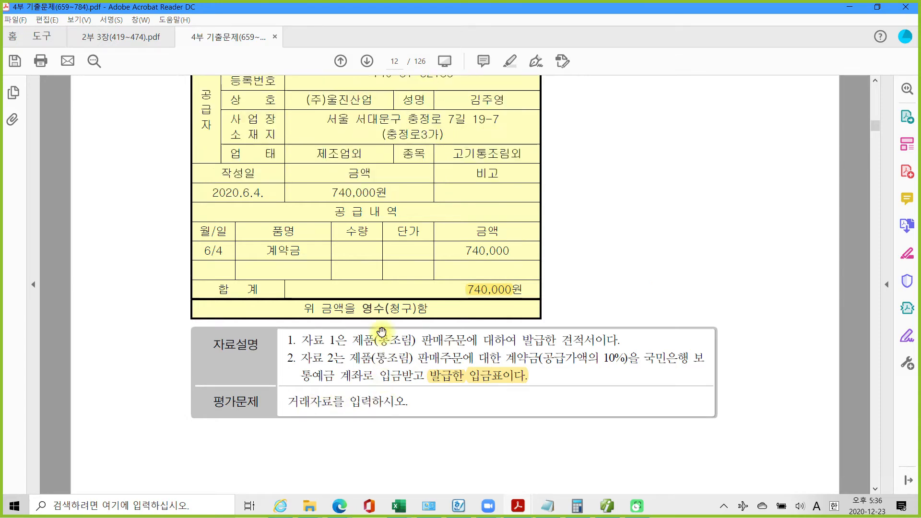
pyautogui.scroll(10, 381, 331)
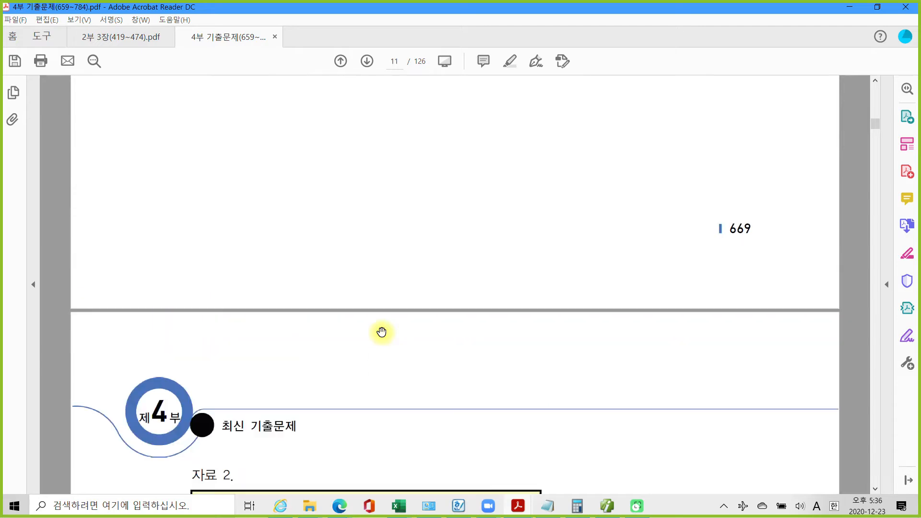
pyautogui.scroll(-12, 382, 332)
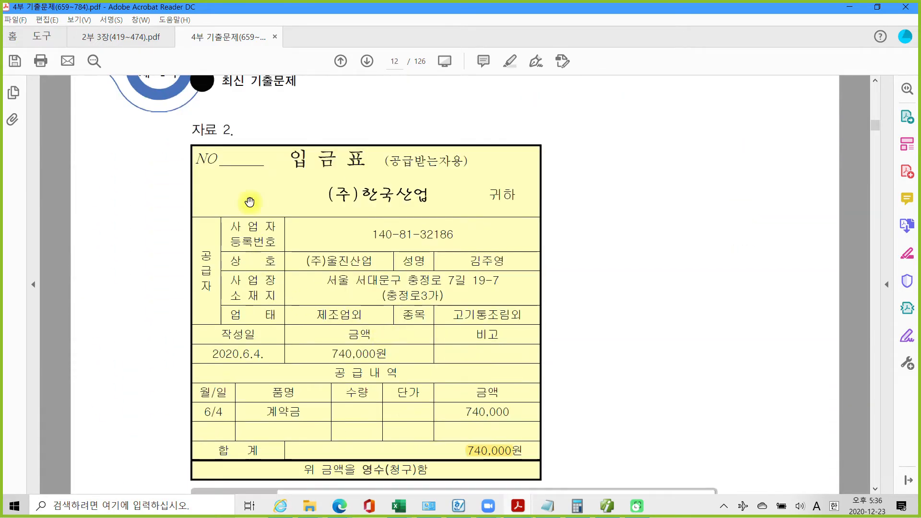
pyautogui.scroll(-1, 340, 329)
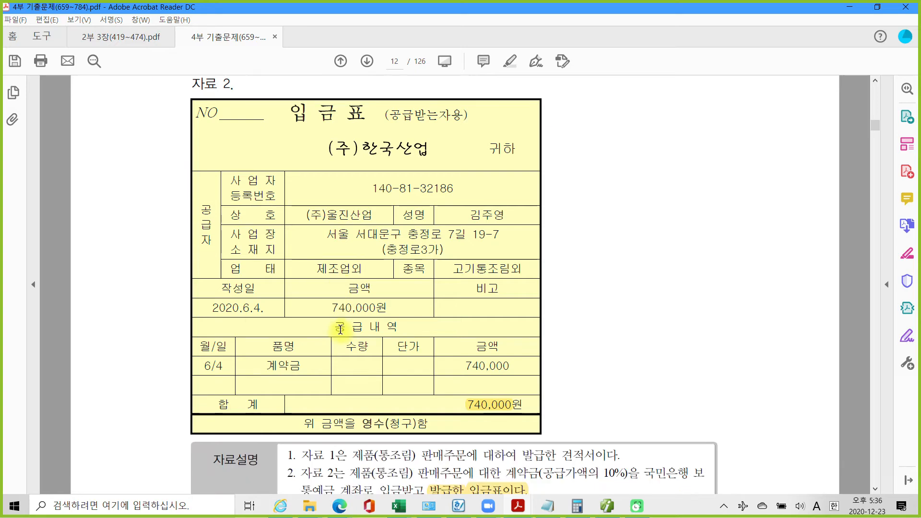
pyautogui.scroll(-1, 462, 397)
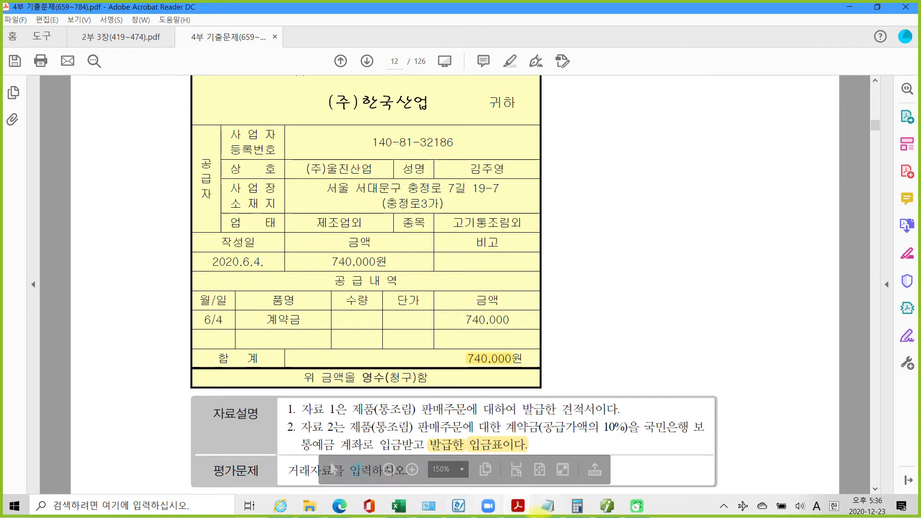
pyautogui.moveTo(614, 512)
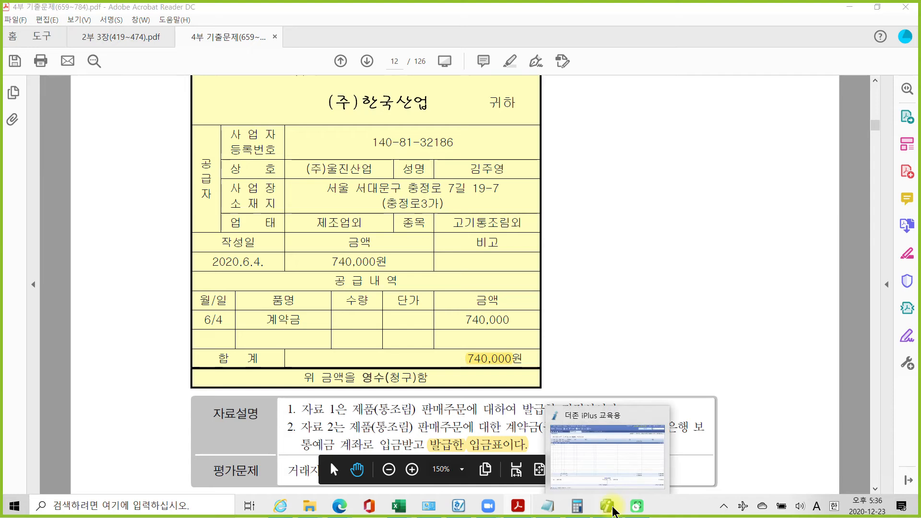
pyautogui.click(613, 511)
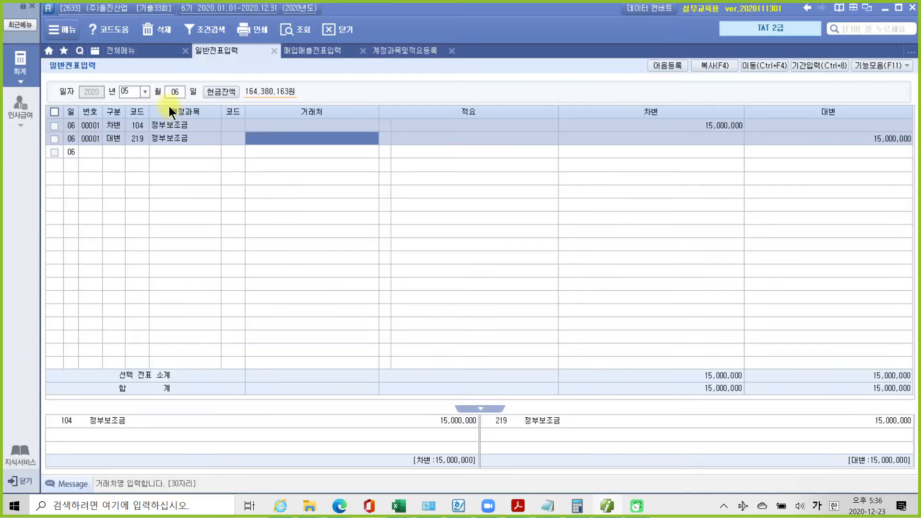
# Set the 일반전표입력 date to 06월 04일
pyautogui.click(128, 94)
pyautogui.write('6')
pyautogui.press('Return')
pyautogui.write('4')
pyautogui.press('Return')
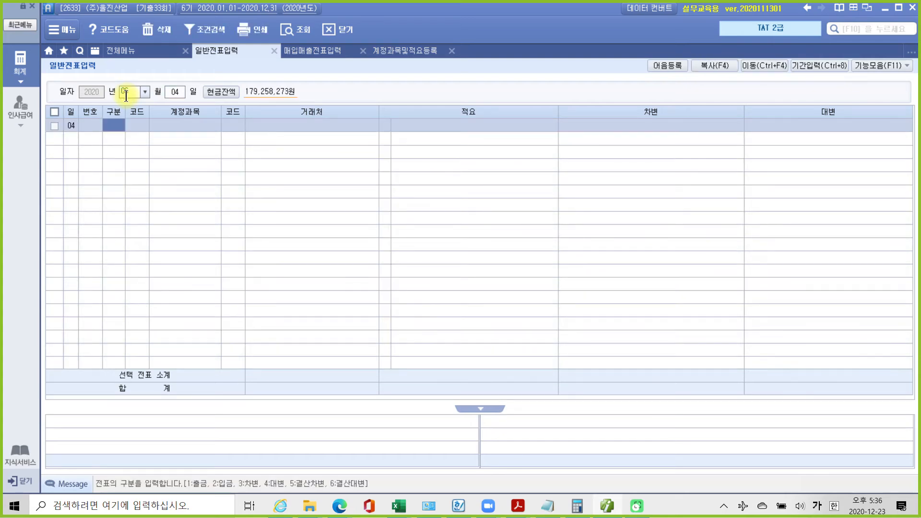
# Enter a 차변 line for account 103 보통예금 with 거래처 국민은행 and amount 740,000, leaving 적요 blank
pyautogui.write('3')
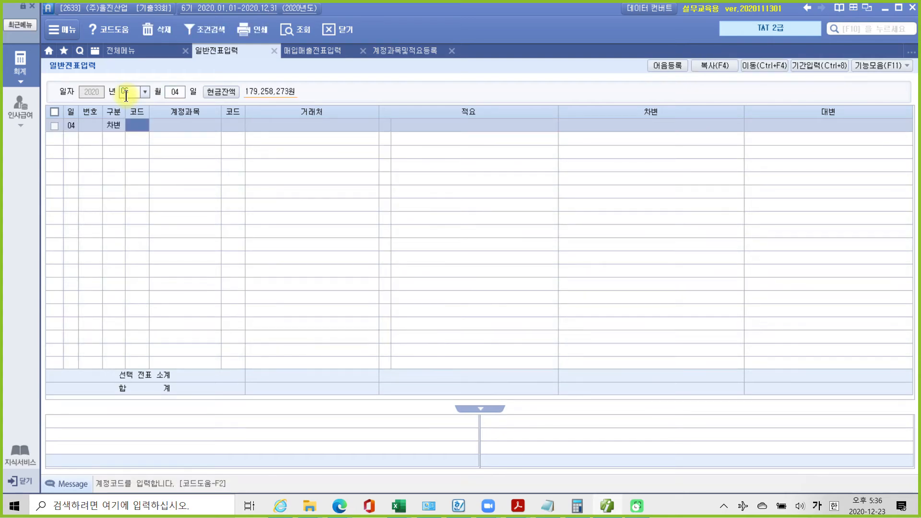
pyautogui.write('103')
pyautogui.press('Return')
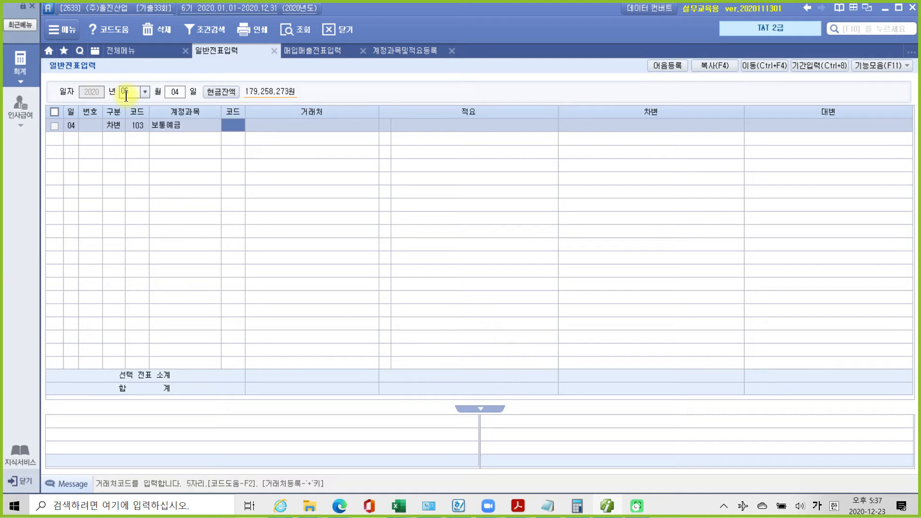
pyautogui.write('ㄱㅜㄱ민')
pyautogui.press('Return')
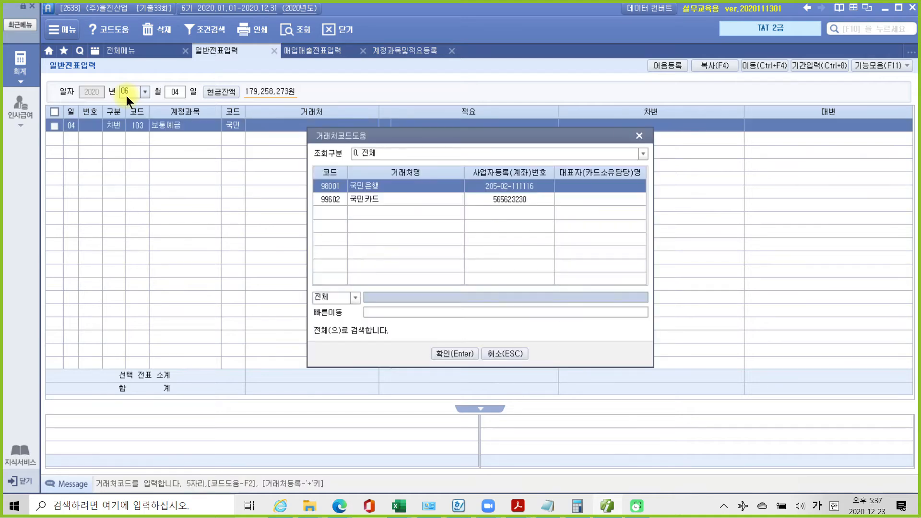
pyautogui.press('Return')
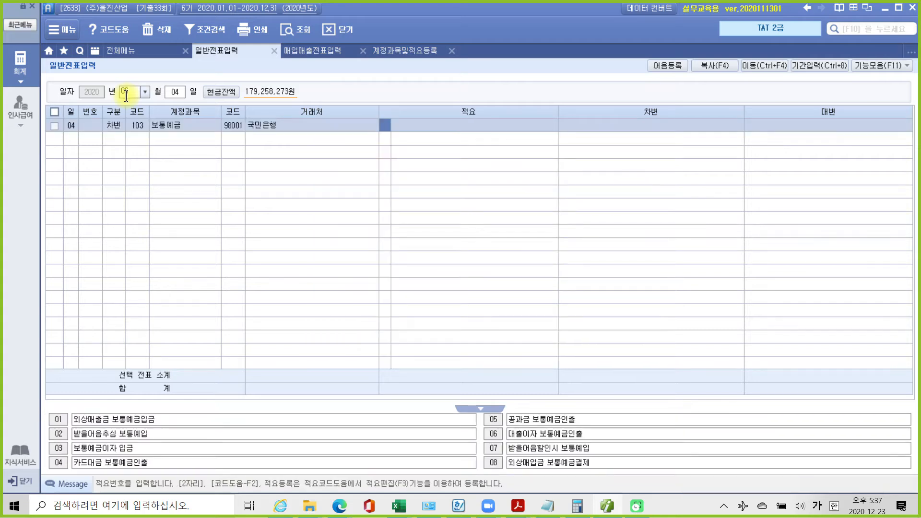
pyautogui.press('Return')
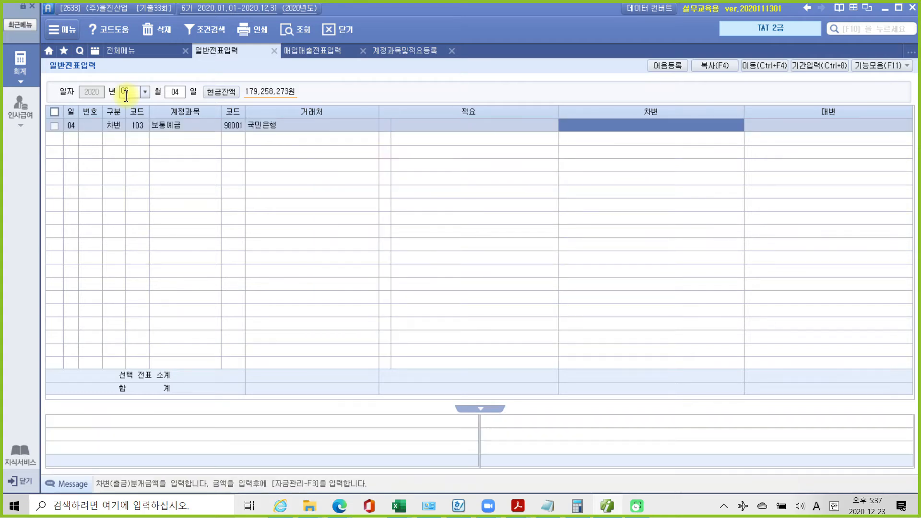
pyautogui.write('7400000')
pyautogui.press('Return')
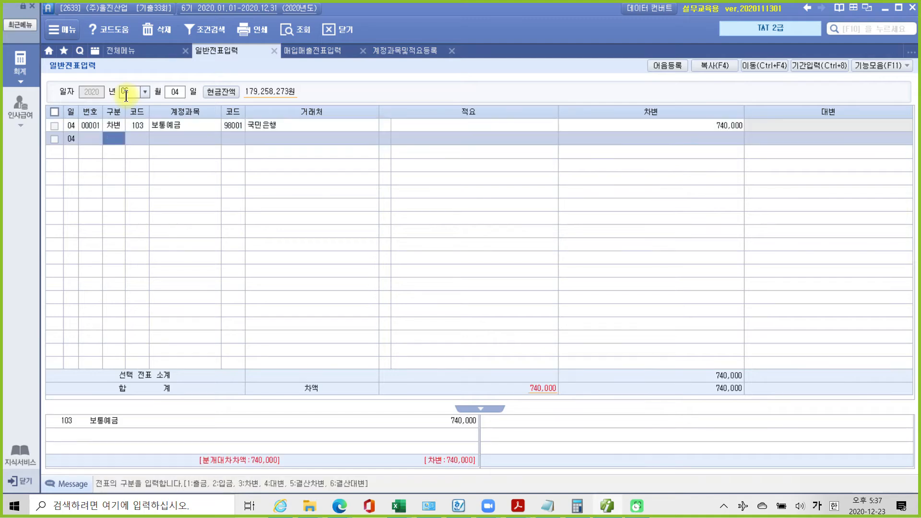
# Enter a 대변 line for account 259 선수금 with 거래처 (주)한국산업 and amount 740,000, leaving 적요 blank
pyautogui.write('4')
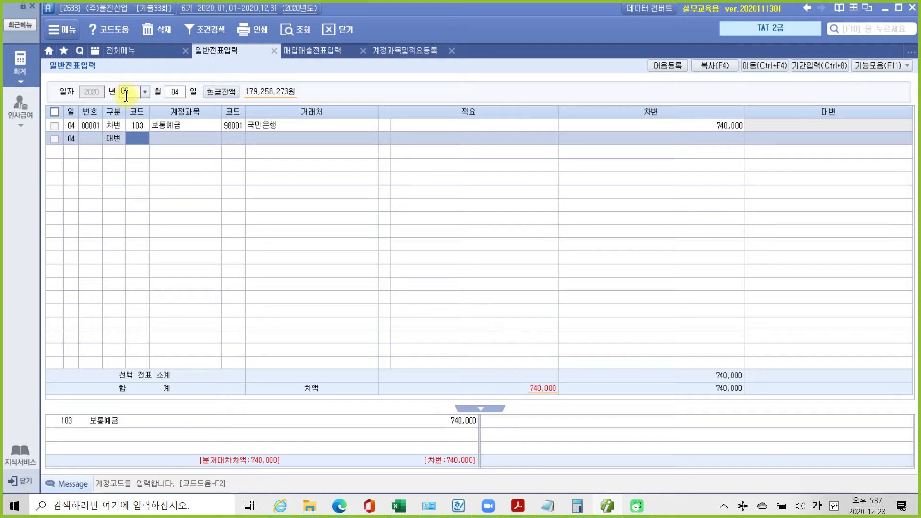
pyautogui.write('선수')
pyautogui.press('Return')
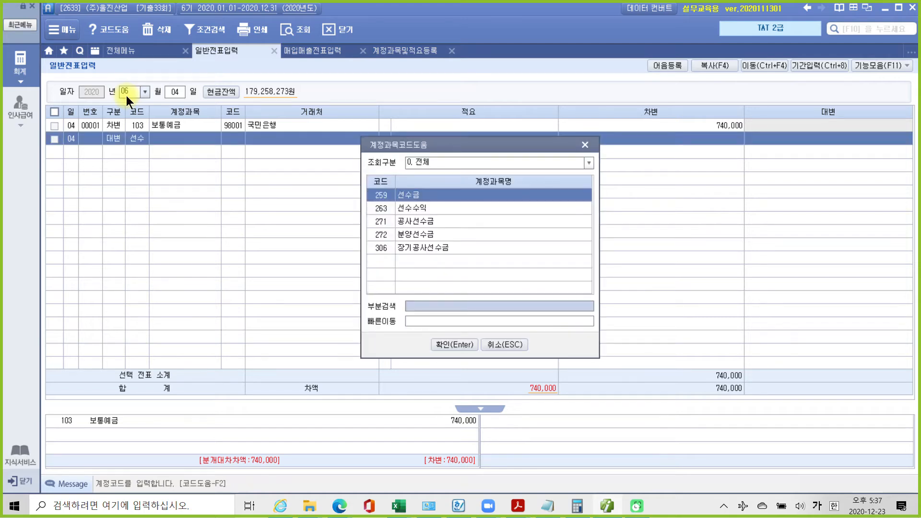
pyautogui.press('Return')
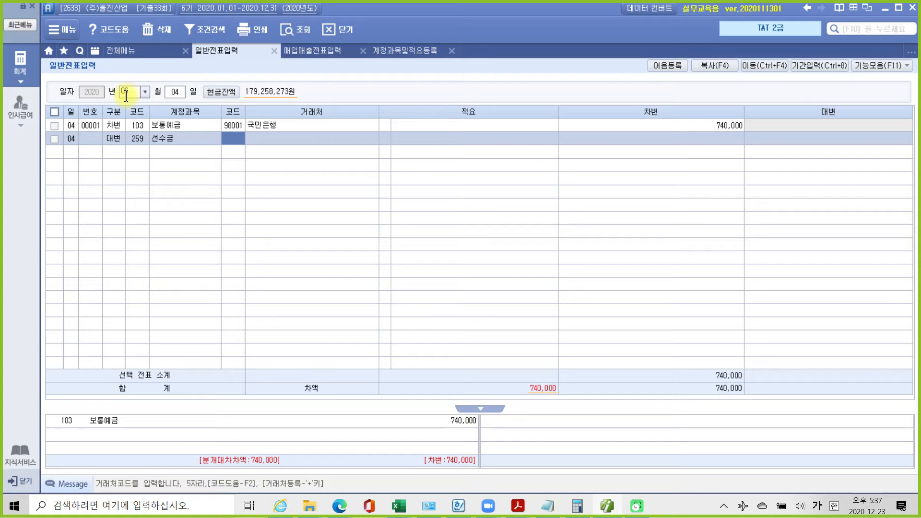
pyautogui.write('00106')
pyautogui.press('Return')
pyautogui.press('Return')
pyautogui.press('Return')
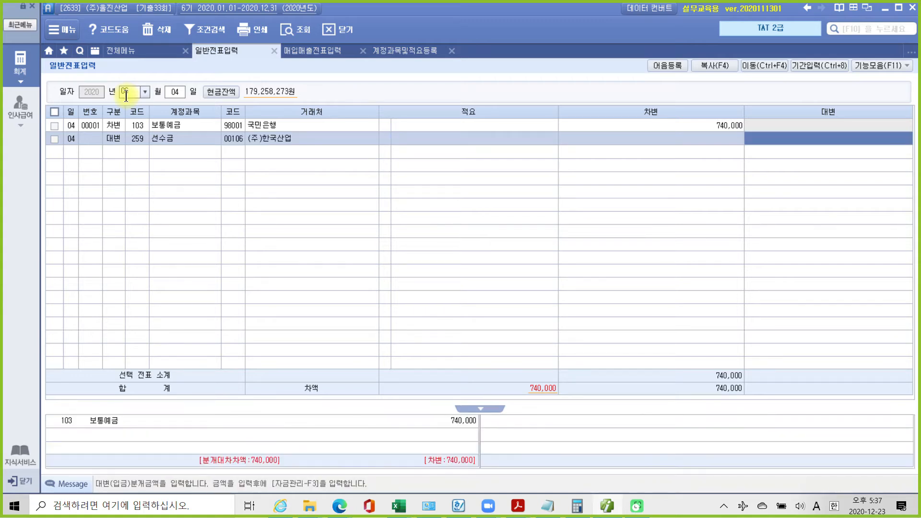
pyautogui.write('7400000')
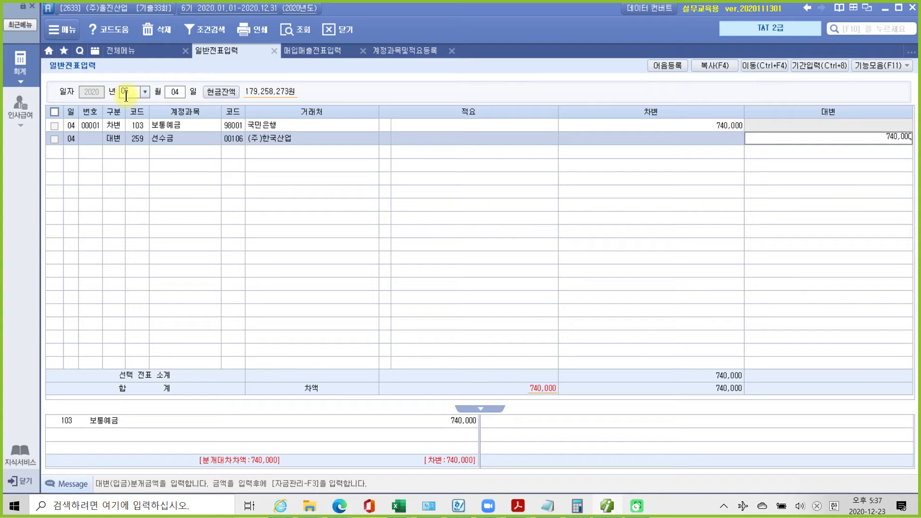
pyautogui.press('Return')
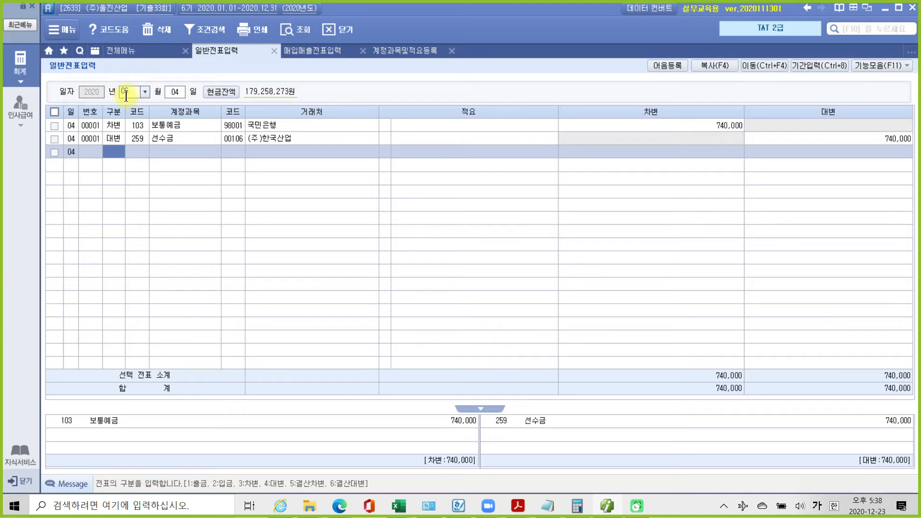
# Switch to the exam PDF in Acrobat Reader and go to 문제 2 부가가치세, problem 1 과세매출자료의 전자세금계산서 발행
pyautogui.click(517, 505)
pyautogui.scroll(-10, 531, 425)
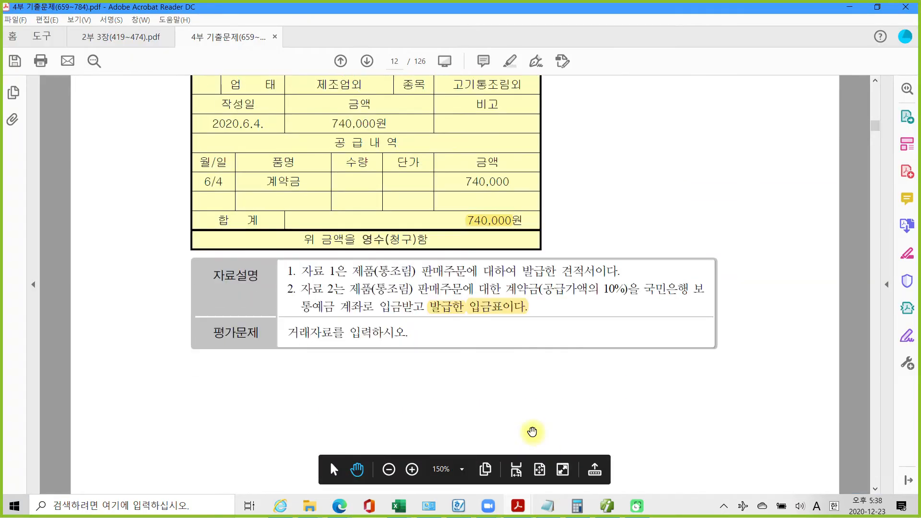
pyautogui.scroll(-7, 531, 425)
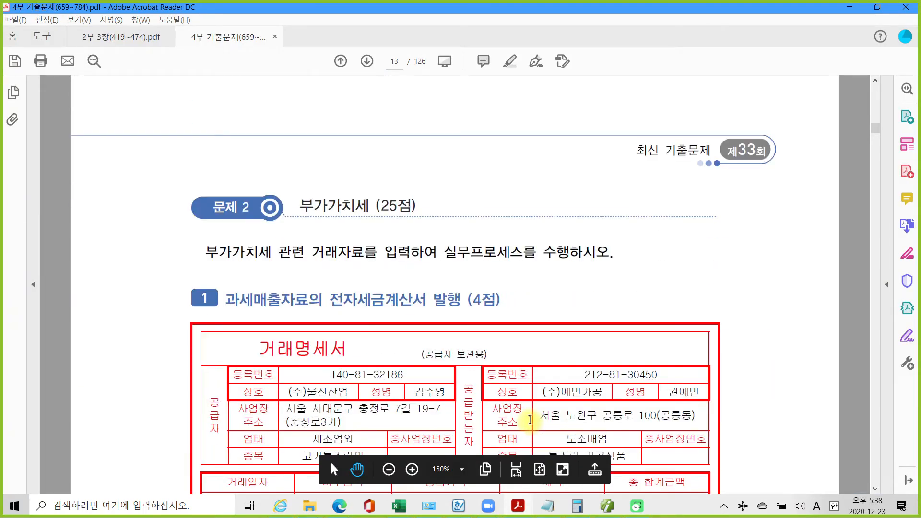
pyautogui.scroll(-4, 428, 307)
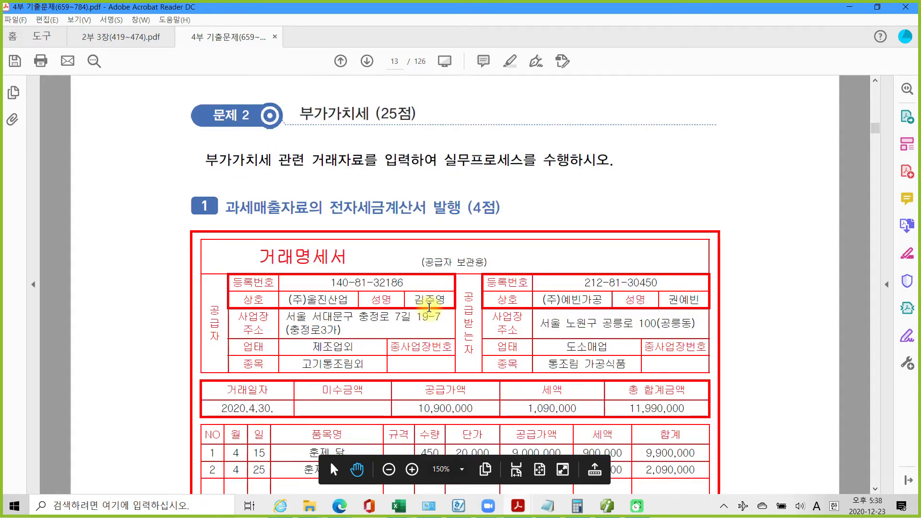
pyautogui.scroll(-2, 429, 308)
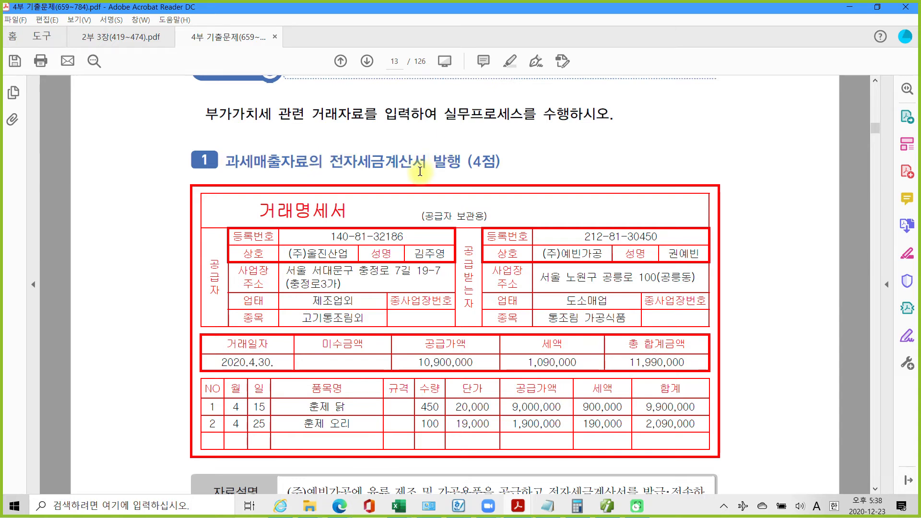
pyautogui.scroll(-3, 420, 172)
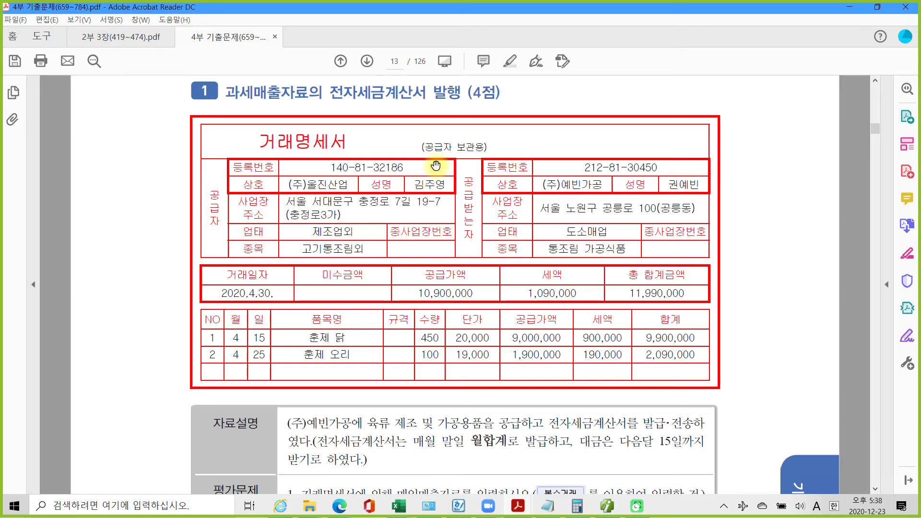
pyautogui.scroll(-1, 372, 416)
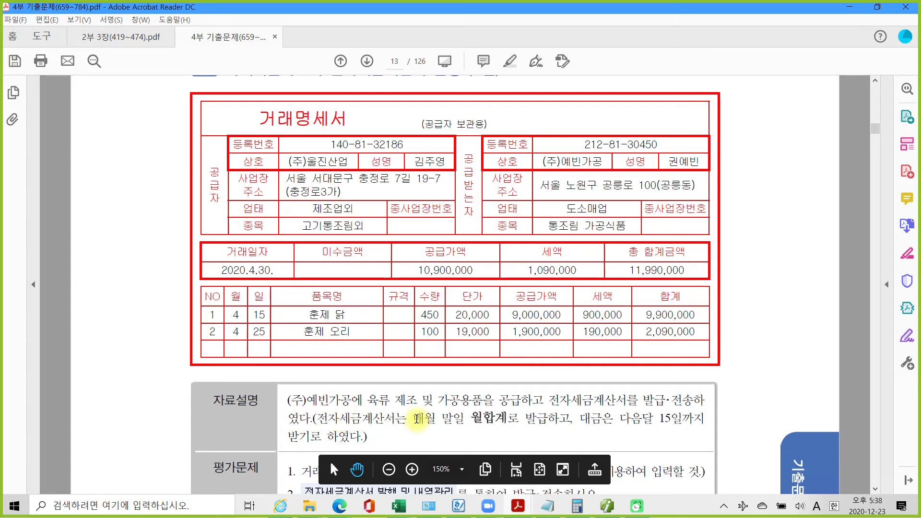
# Highlight "매월 말일 월합계로 발급하고," in the 자료설명 of 문제 2's problem 1
pyautogui.moveTo(415, 418); pyautogui.dragTo(571, 420)
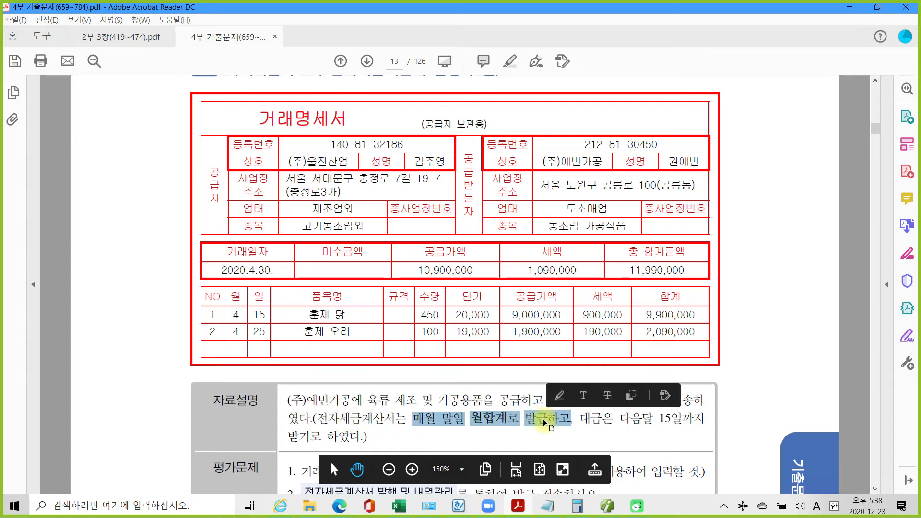
pyautogui.rightClick(547, 423)
pyautogui.click(569, 356)
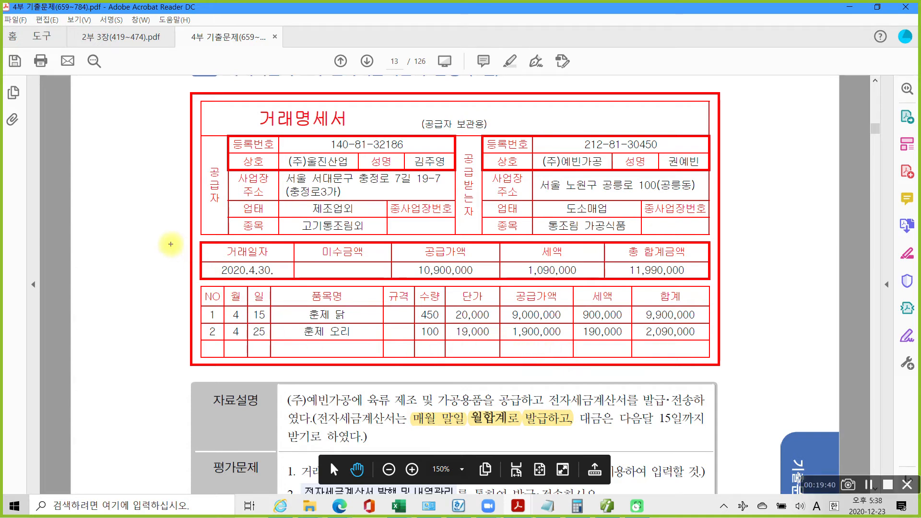
# Review the 거래일자 and item lines on the 거래명세서, and read the 평가문제 instructions below it
pyautogui.moveTo(277, 275); pyautogui.dragTo(257, 281)
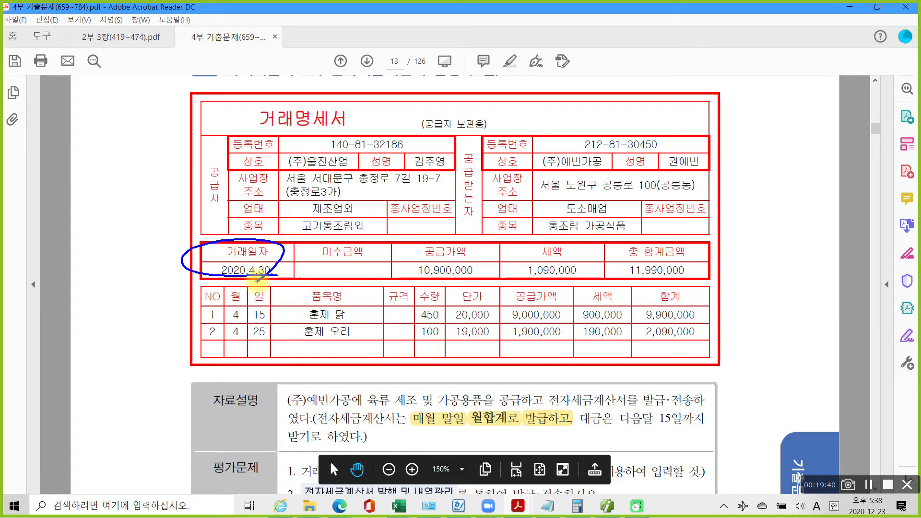
pyautogui.press('Escape')
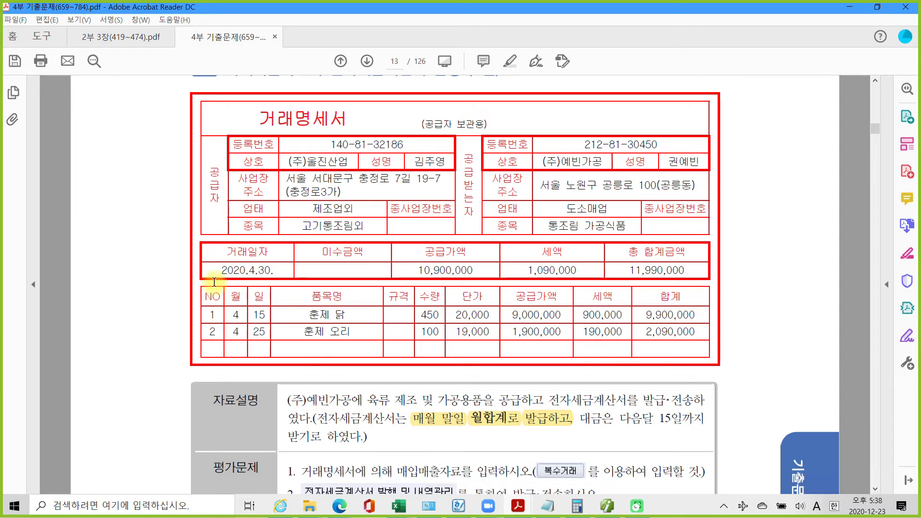
pyautogui.scroll(-5, 304, 411)
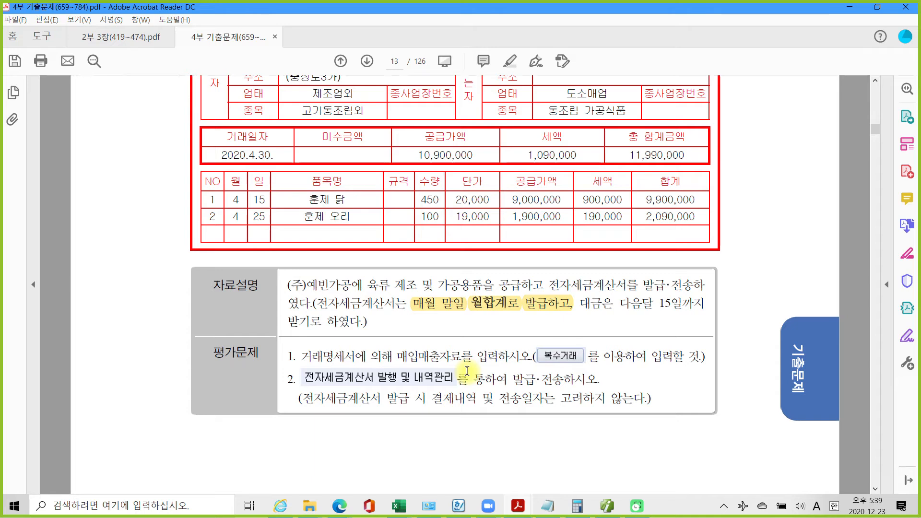
pyautogui.scroll(2, 467, 370)
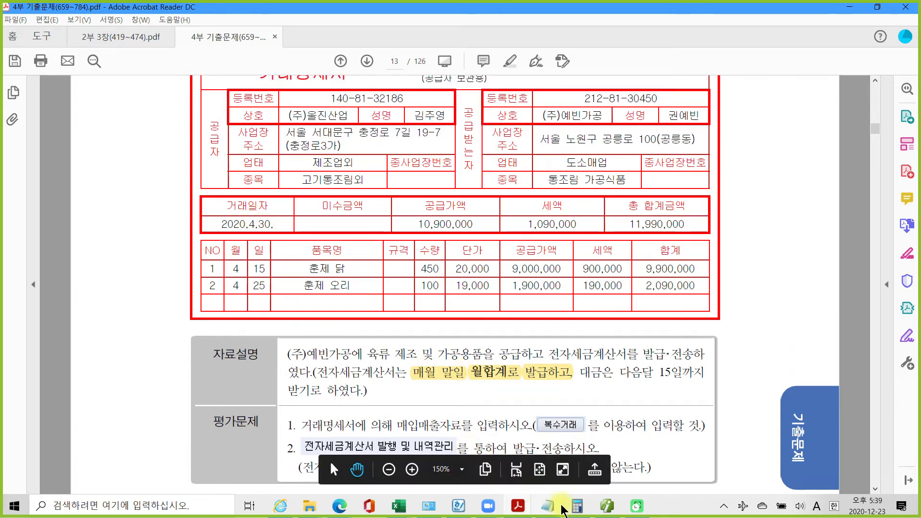
# Return to 더존 iPlus, open 매입매출전표입력 and set the date to 04월 30일
pyautogui.click(607, 506)
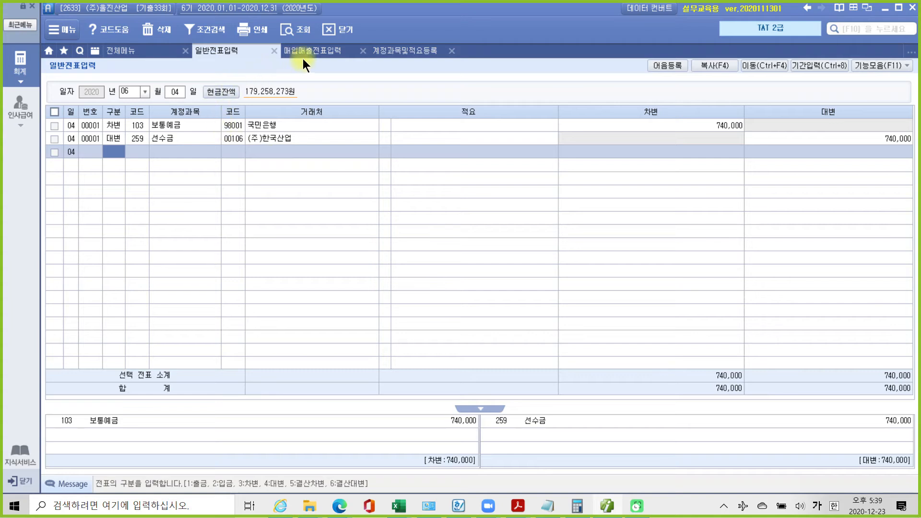
pyautogui.click(334, 51)
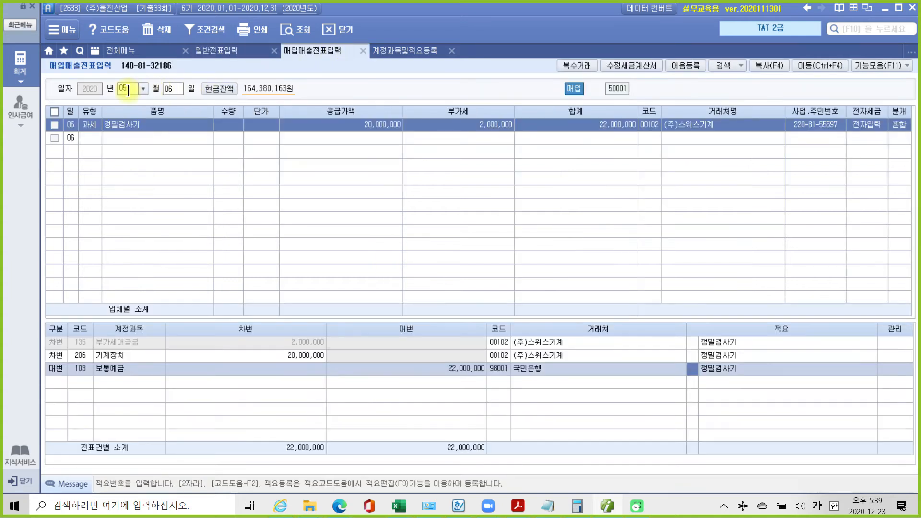
pyautogui.click(128, 91)
pyautogui.write('04')
pyautogui.press('Return')
pyautogui.write('30')
pyautogui.press('Return')
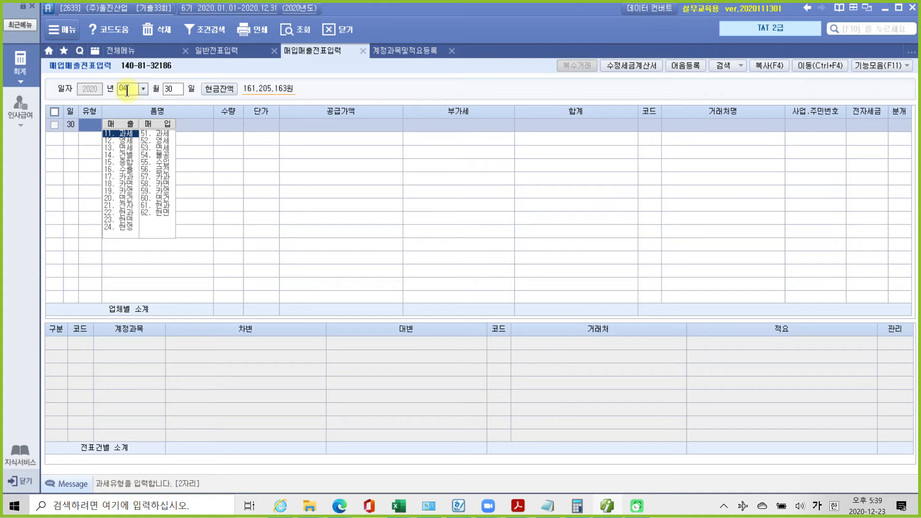
# Set the line's 유형 to 11 과세 and open 복수거래 for it, keeping the line if its deletion is offered
pyautogui.write('11')
pyautogui.press('Return')
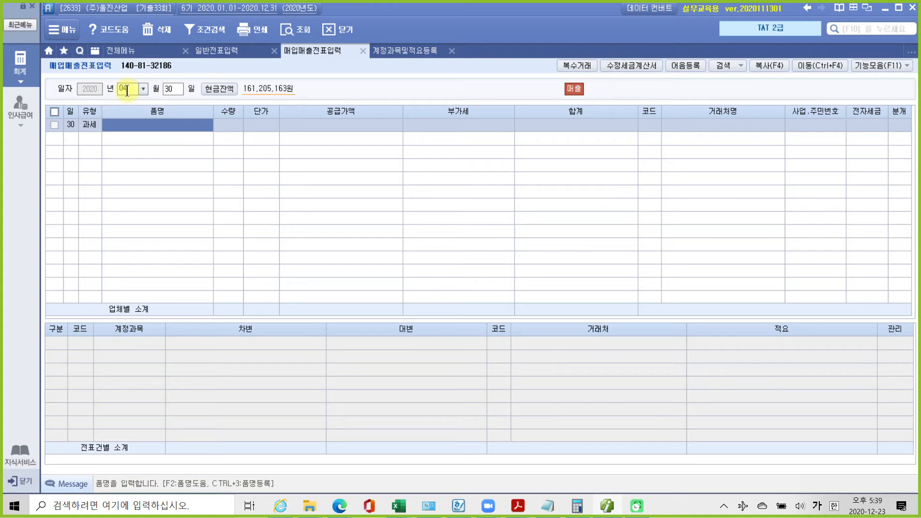
pyautogui.press('F5')
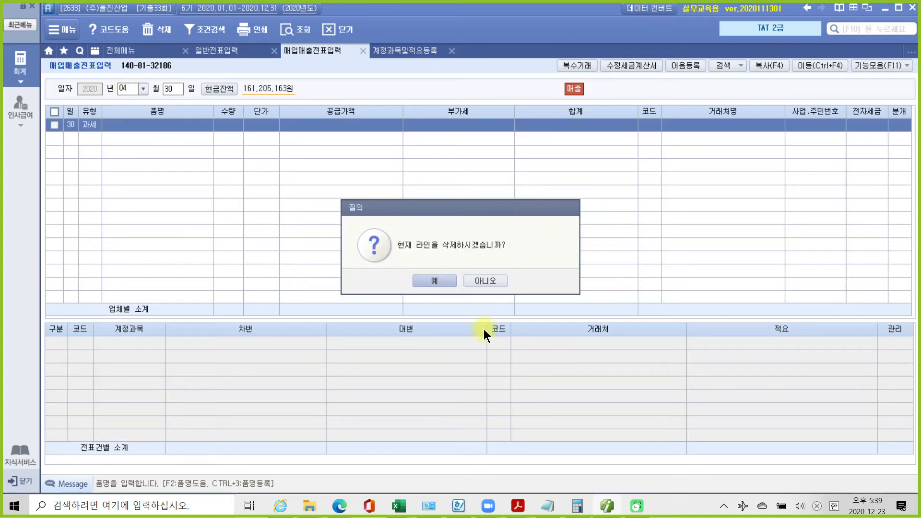
pyautogui.click(482, 283)
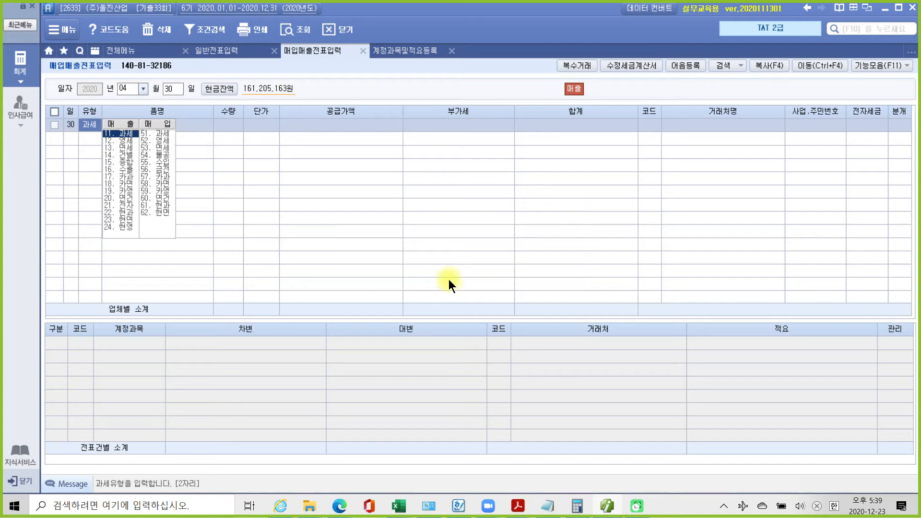
pyautogui.click(120, 132)
pyautogui.press('F7')
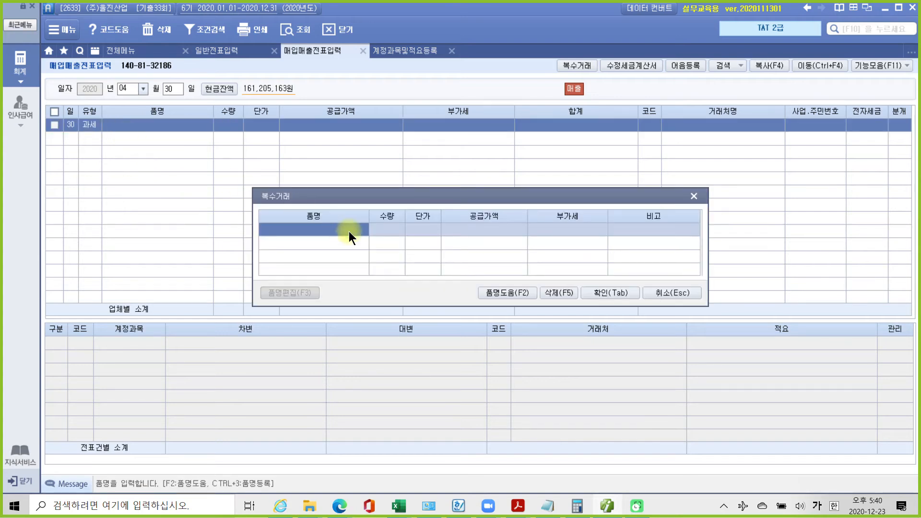
# Enter 훈제 닭 as the first 복수거래 item with 수량 450 and 단가 20,000
pyautogui.write('훈제 벵')
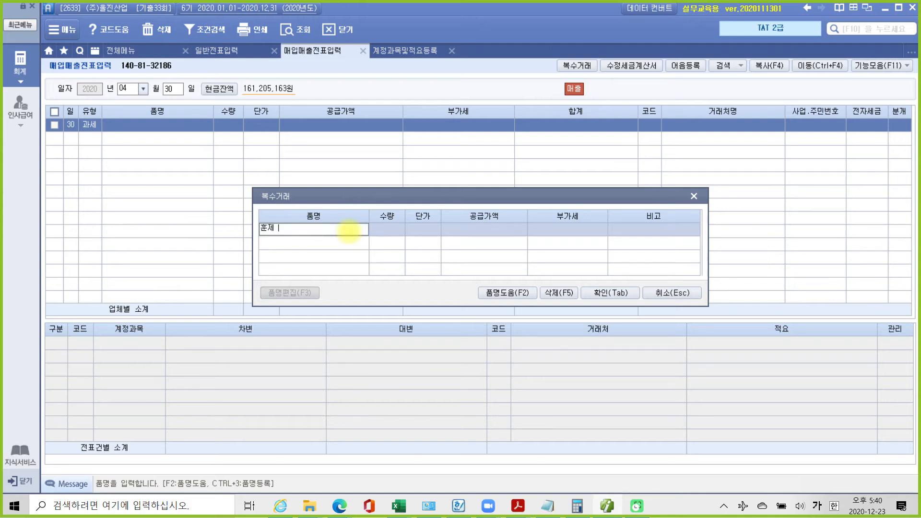
pyautogui.press('Return')
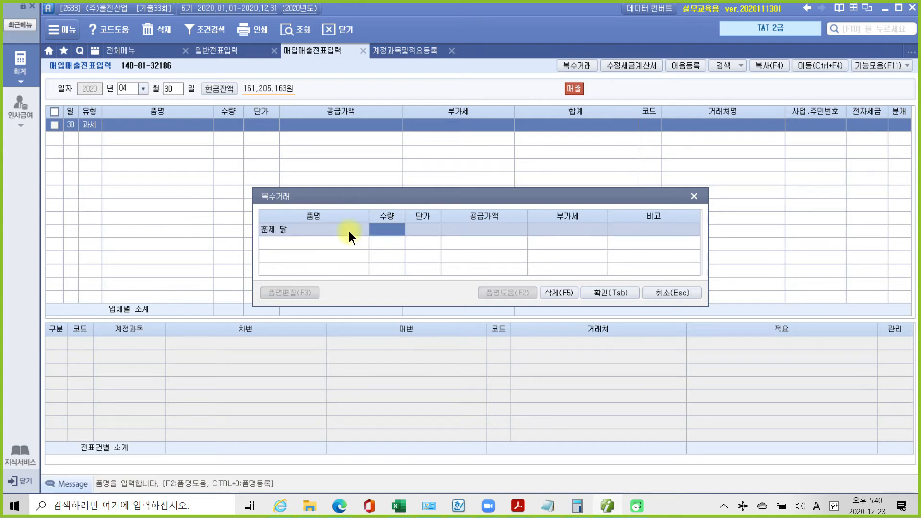
pyautogui.write('450')
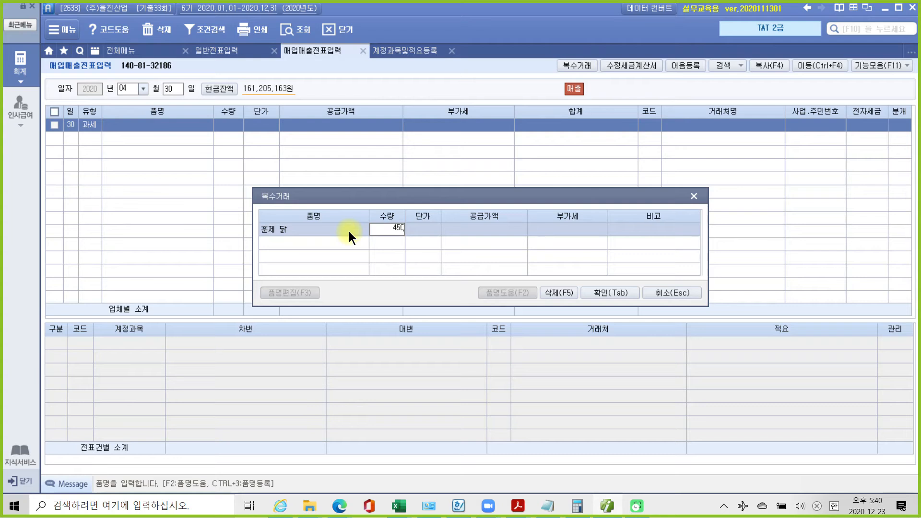
pyautogui.press('Return')
pyautogui.write('20000')
pyautogui.press('Return')
pyautogui.press('Return')
pyautogui.press('Return')
pyautogui.press('Return')
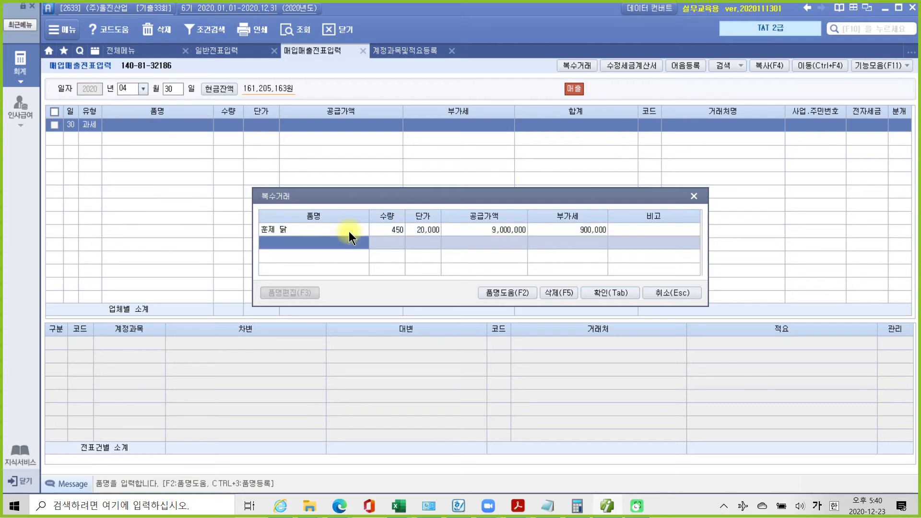
# Add 훈제 오리 as the second item with 수량 100 and 단가 19,000, and confirm the 복수거래 entries
pyautogui.write('훈제 오리')
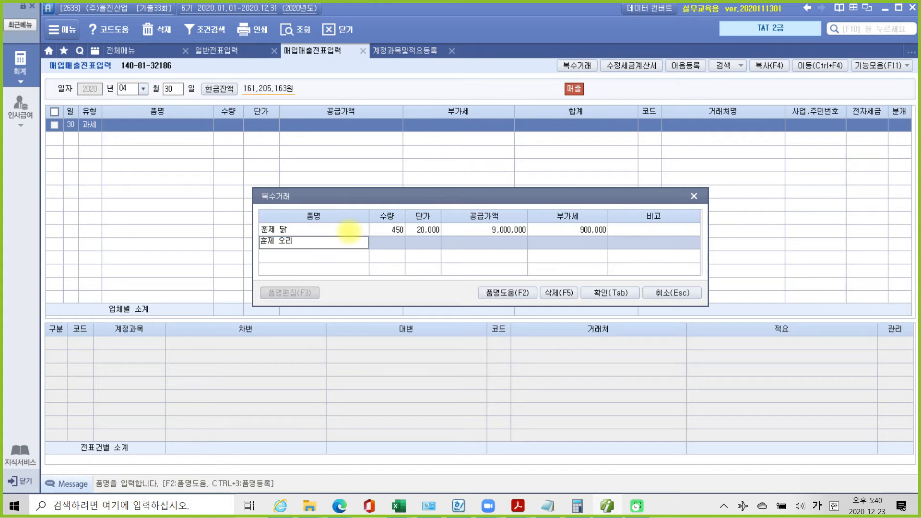
pyautogui.press('Return')
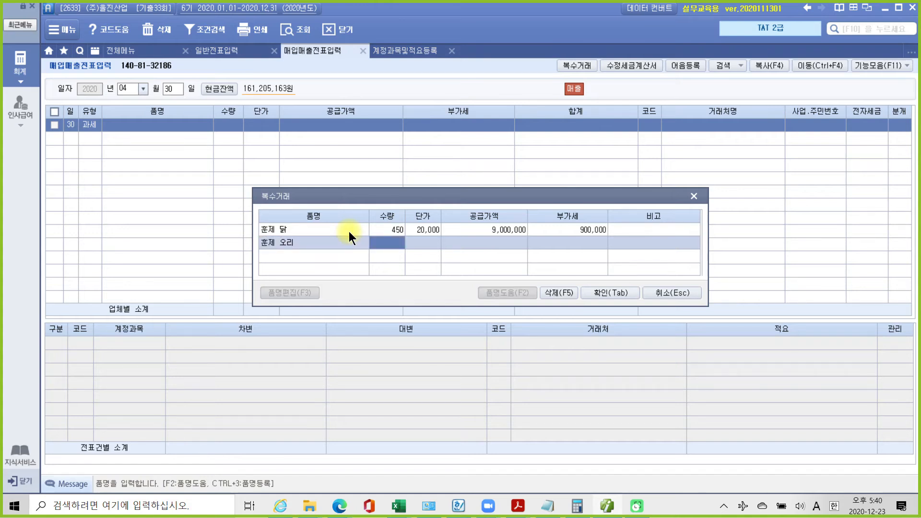
pyautogui.write('100')
pyautogui.press('Return')
pyautogui.write('19,000')
pyautogui.press('Return')
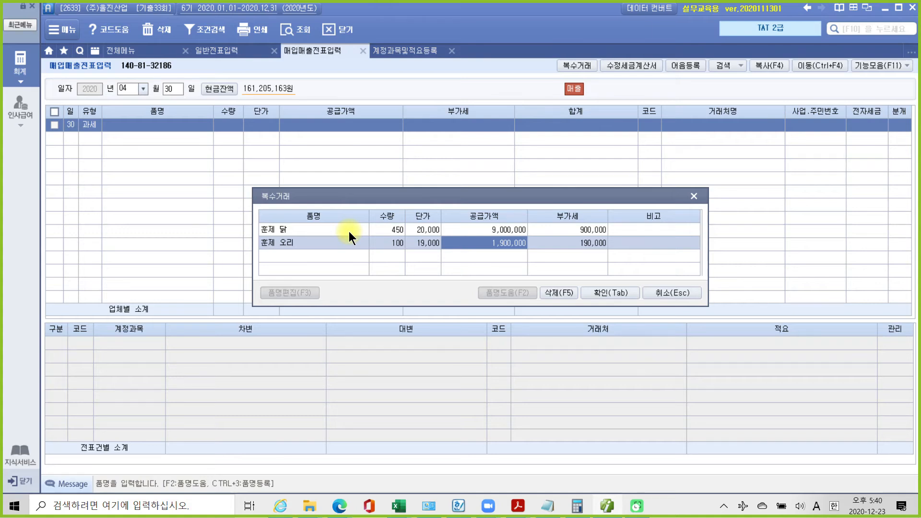
pyautogui.press('Tab')
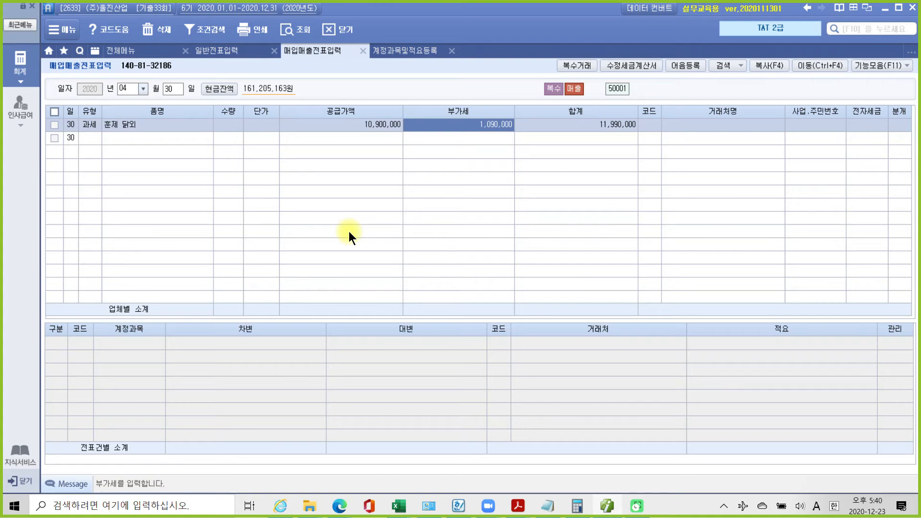
# Set the sale's 거래처 to (주)예빈가공, leave 전자세금 blank and choose 외상 as the 분개 type
pyautogui.moveTo(624, 108)
pyautogui.mouseDown()
pyautogui.moveTo(631, 128)
pyautogui.moveTo(614, 184)
pyautogui.mouseUp()
pyautogui.press('Escape')
pyautogui.press('Return')
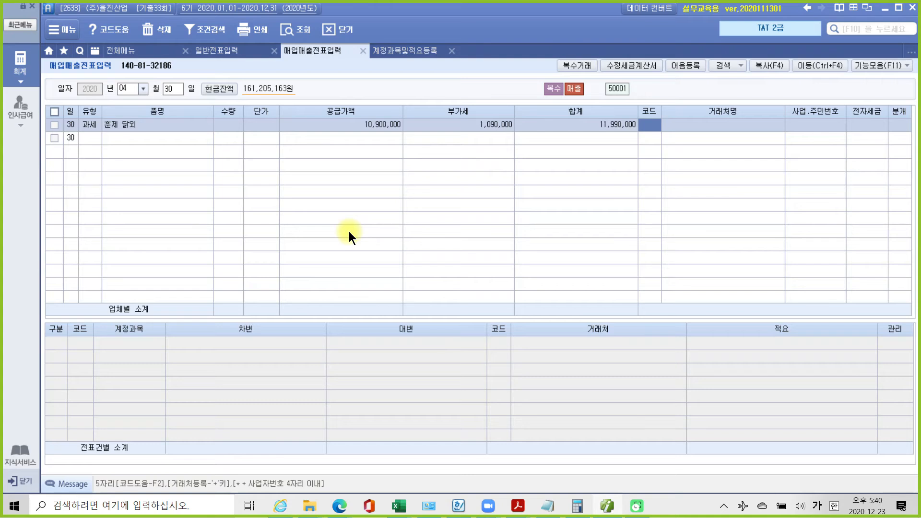
pyautogui.write('예림')
pyautogui.press('Return')
pyautogui.press('Return')
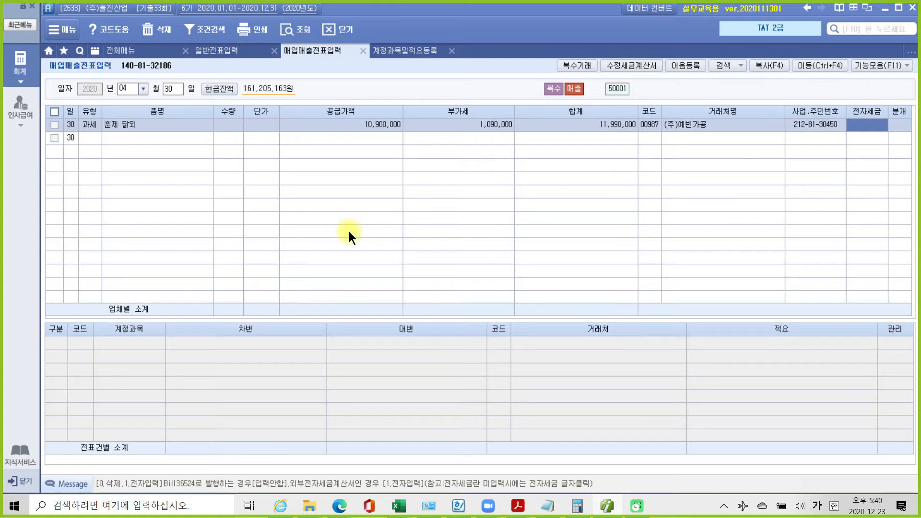
pyautogui.press('Return')
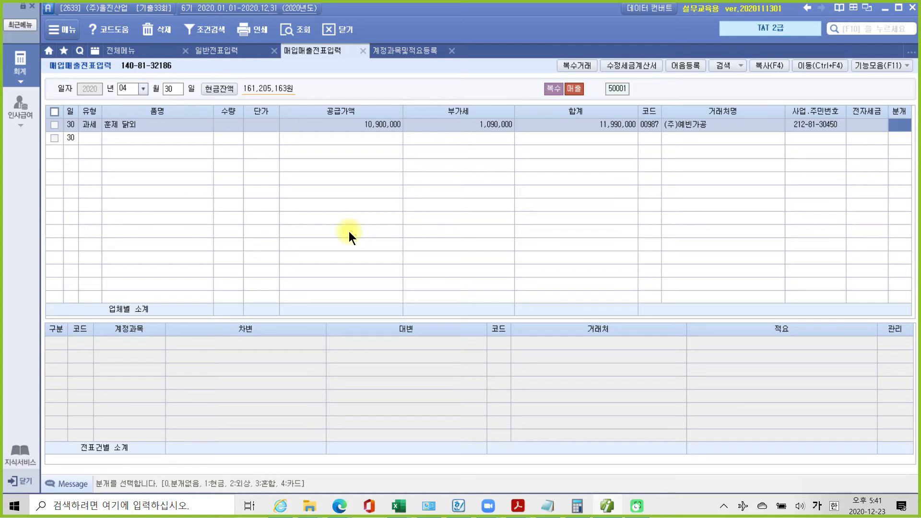
pyautogui.write('2')
pyautogui.press('Return')
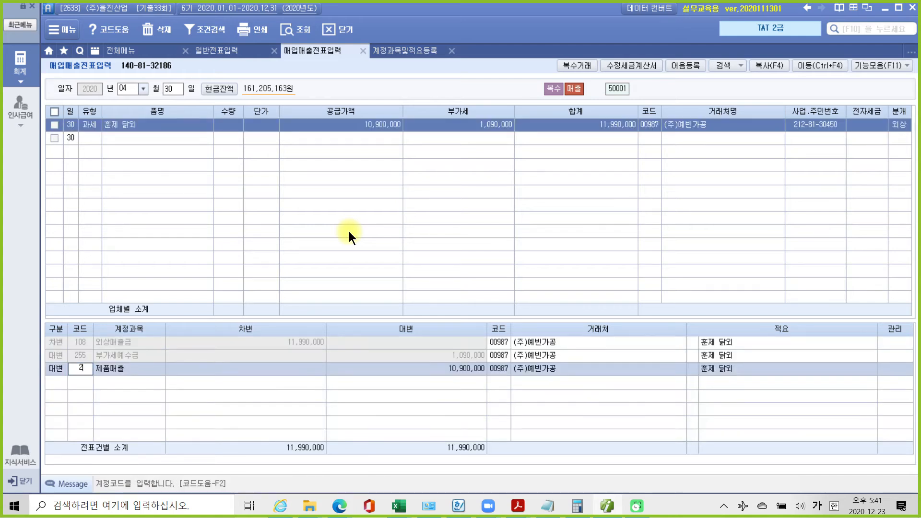
# Check the 외상매출금, 부가세예수금 and 제품매출 journal lines against the sale's 부가세 and 공급가액
pyautogui.press('Escape')
pyautogui.click(85, 348)
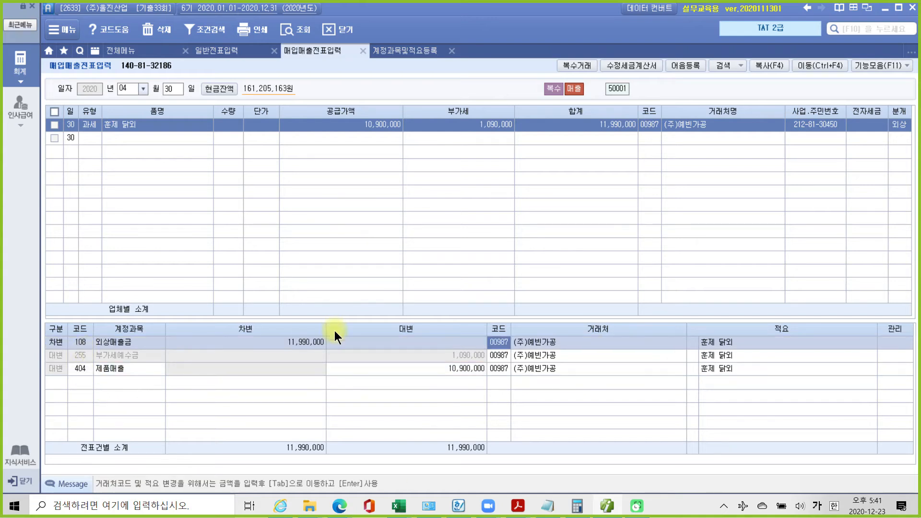
pyautogui.click(127, 354)
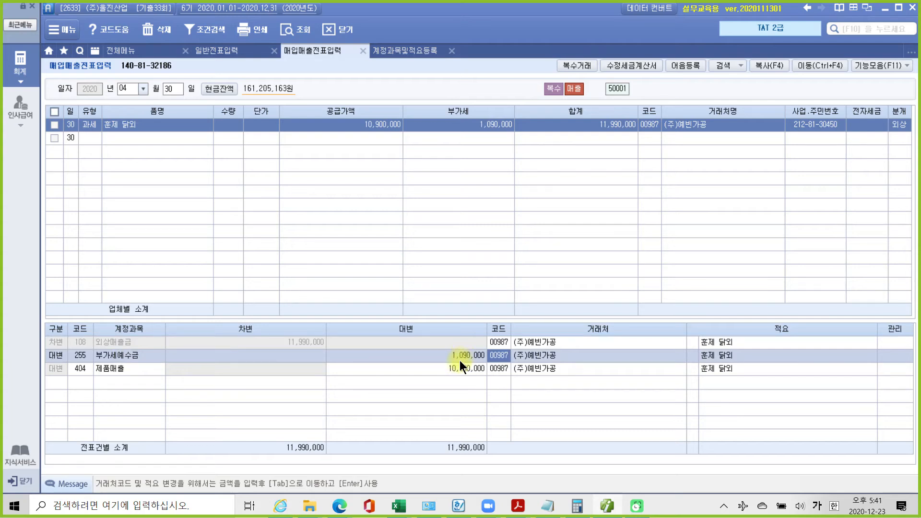
pyautogui.moveTo(509, 162)
pyautogui.mouseDown()
pyautogui.moveTo(442, 138)
pyautogui.moveTo(510, 153)
pyautogui.moveTo(463, 321)
pyautogui.moveTo(446, 339)
pyautogui.moveTo(470, 341)
pyautogui.mouseUp()
pyautogui.moveTo(92, 362); pyautogui.dragTo(154, 369)
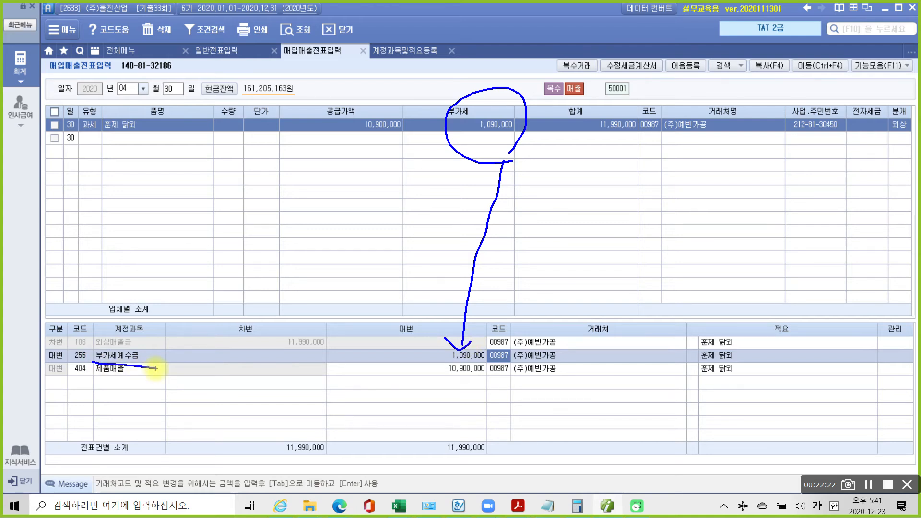
pyautogui.moveTo(434, 384); pyautogui.dragTo(485, 389)
pyautogui.moveTo(98, 388); pyautogui.dragTo(150, 393)
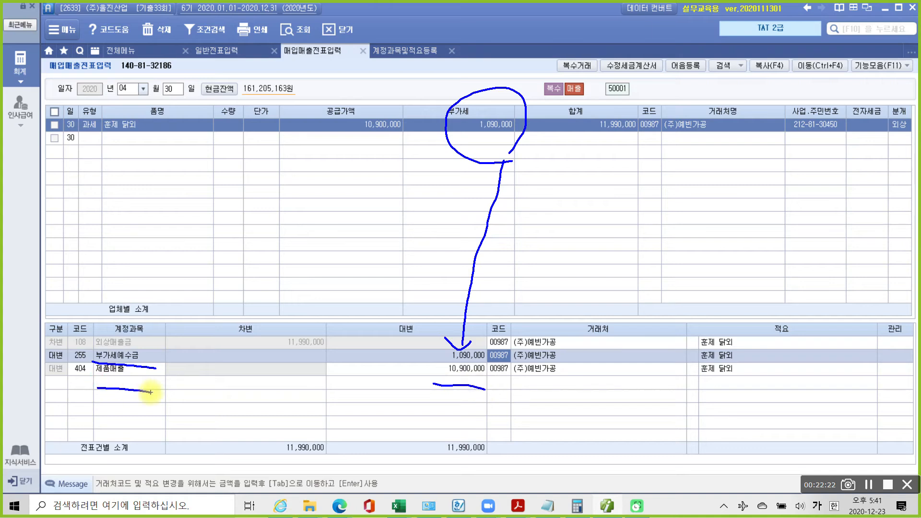
pyautogui.press('Escape')
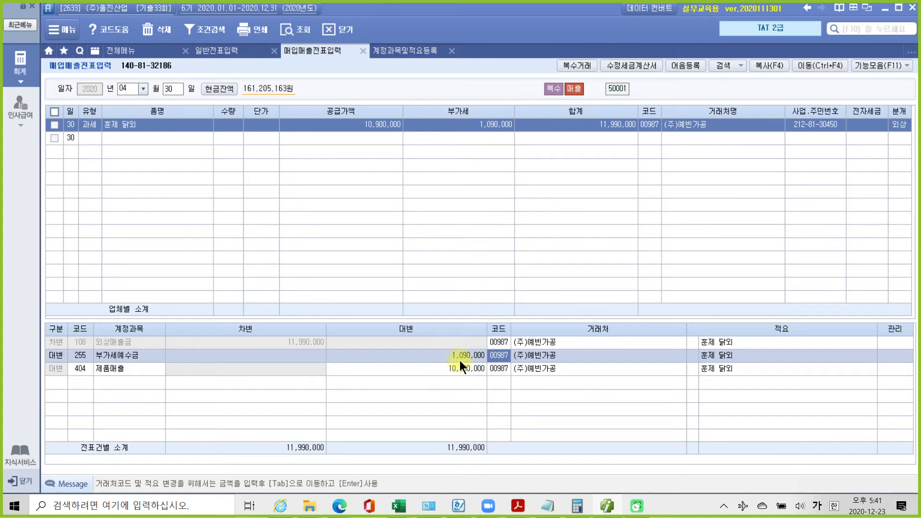
pyautogui.click(442, 368)
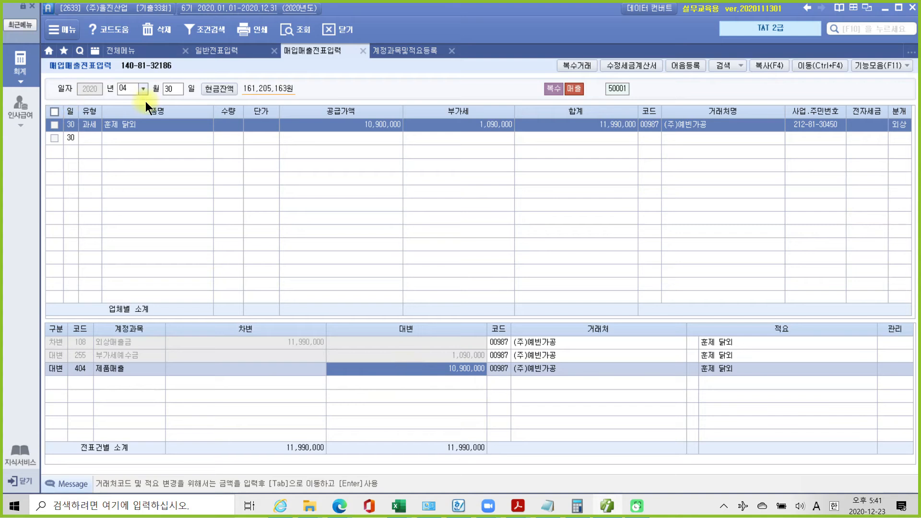
# Open 전자세금계산서 발행 및 내역관리, list all customers' sales from 04/30 to 04/30 and select the (주)예빈가공 sale
pyautogui.click(123, 51)
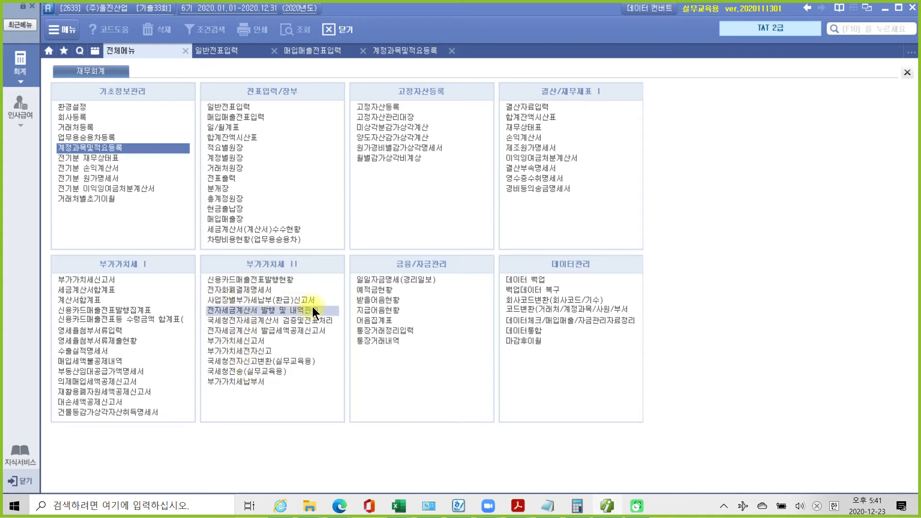
pyautogui.moveTo(184, 301); pyautogui.dragTo(391, 317)
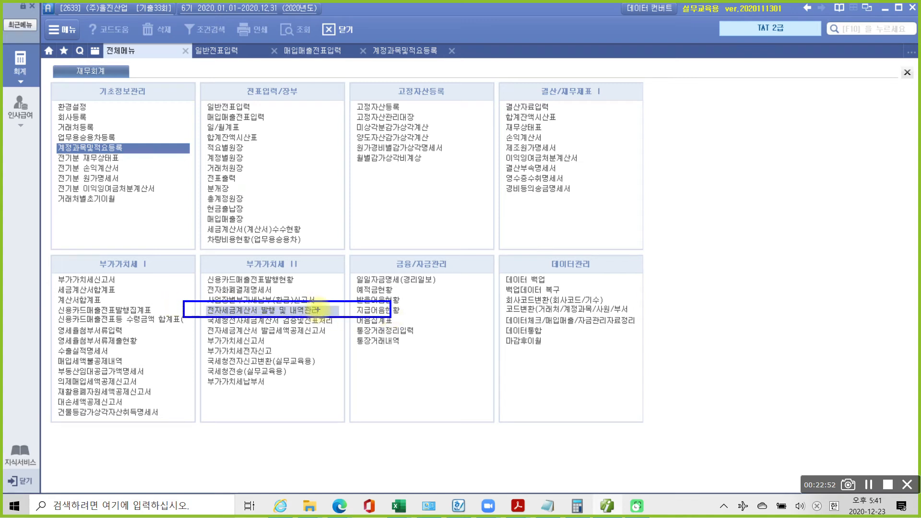
pyautogui.click(297, 310)
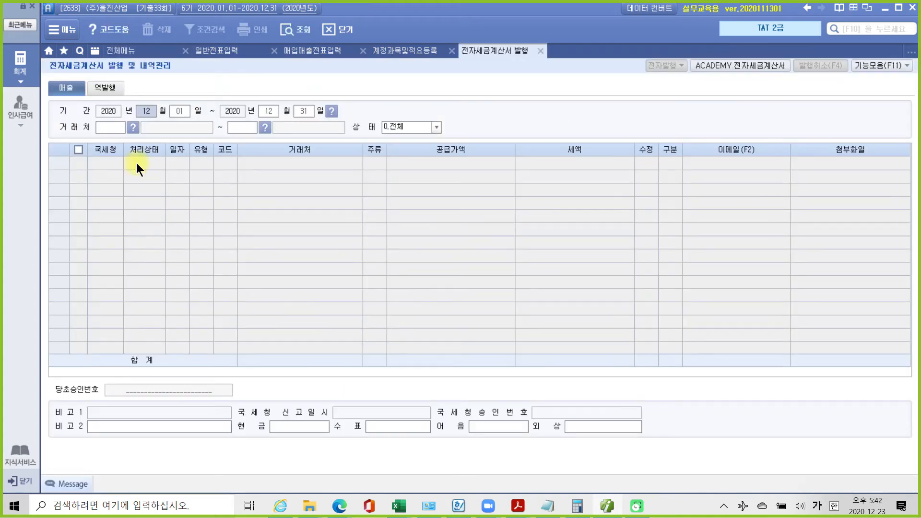
pyautogui.write('04300430')
pyautogui.press('Return')
pyautogui.press('Return')
pyautogui.press('Return')
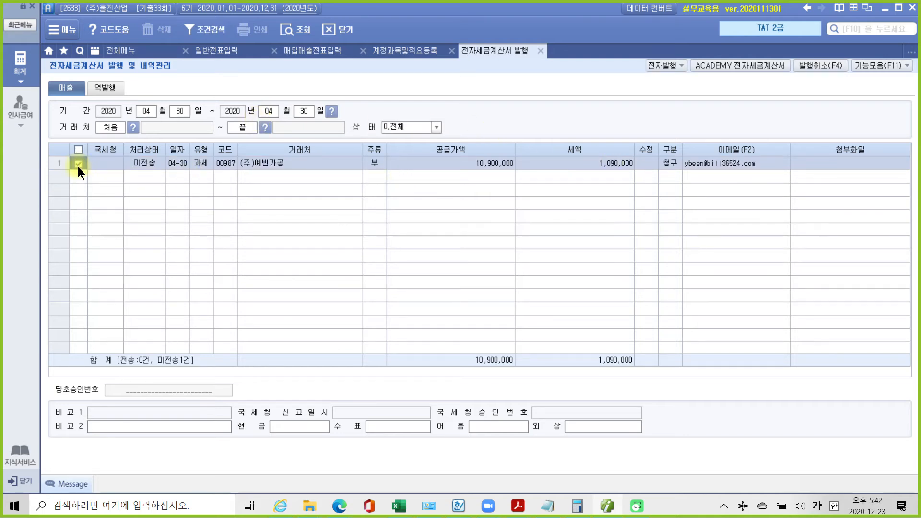
# Issue the electronic tax invoice for the selected (주)예빈가공 sale through 전자발행, using the prefilled login
pyautogui.click(651, 64)
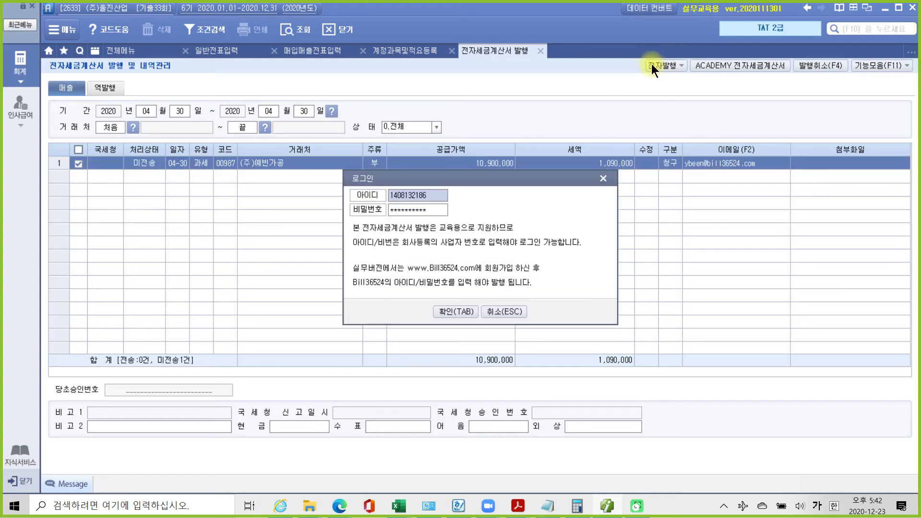
pyautogui.moveTo(404, 181); pyautogui.dragTo(384, 200)
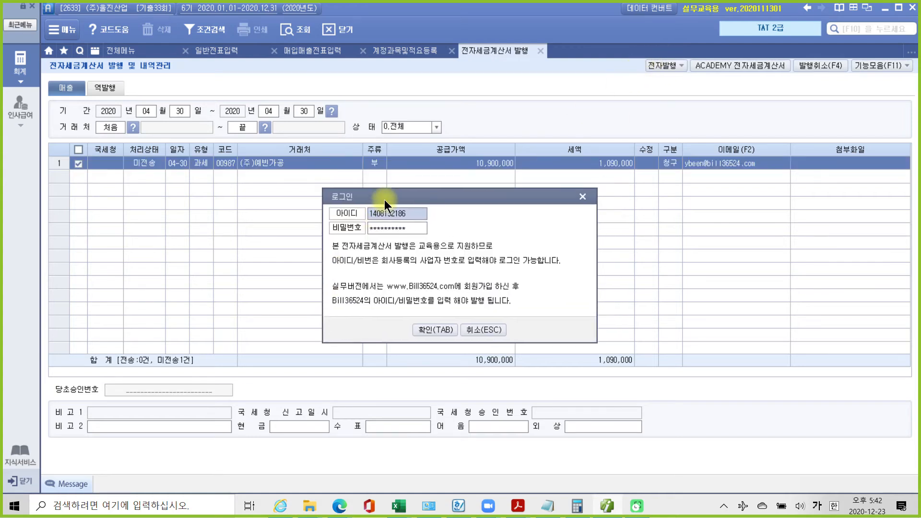
pyautogui.click(430, 331)
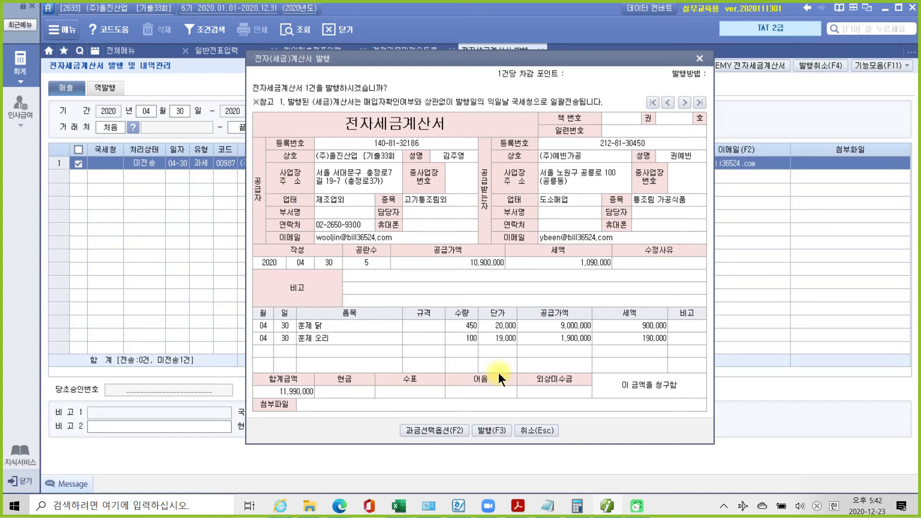
pyautogui.click(491, 428)
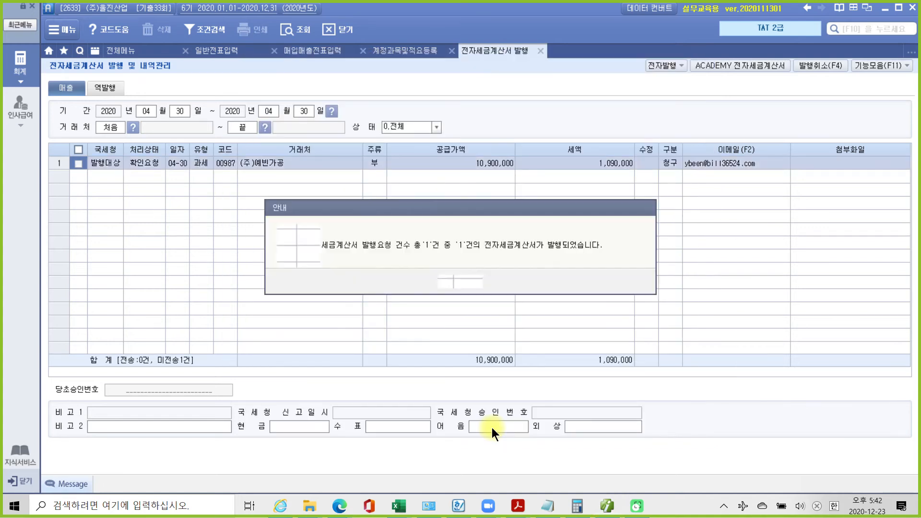
pyautogui.click(462, 278)
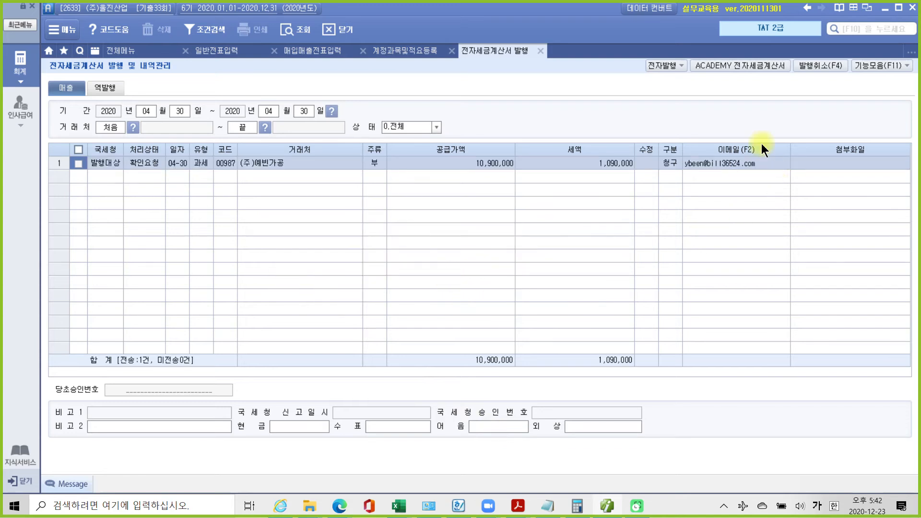
# Log in to ACADEMY 전자세금계산서 with the prefilled account and list the 미전송 sales invoices for 2020-04-30
pyautogui.click(744, 65)
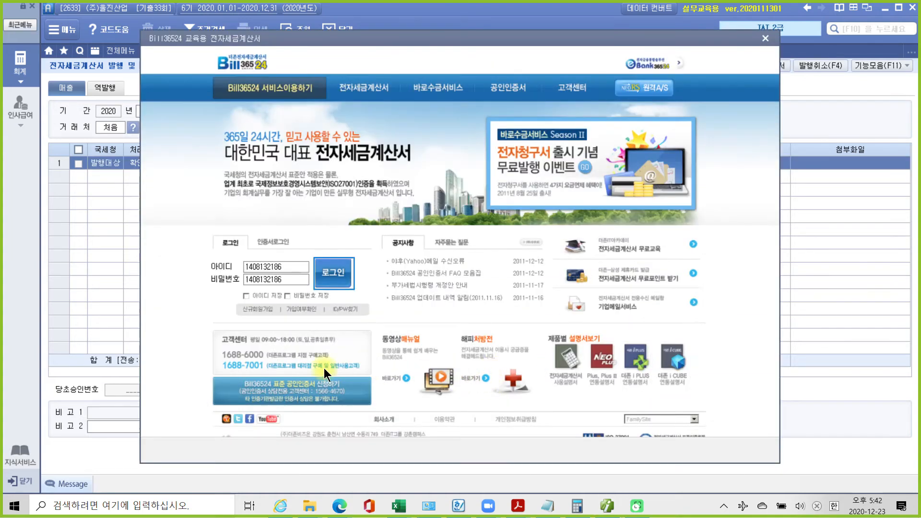
pyautogui.click(346, 275)
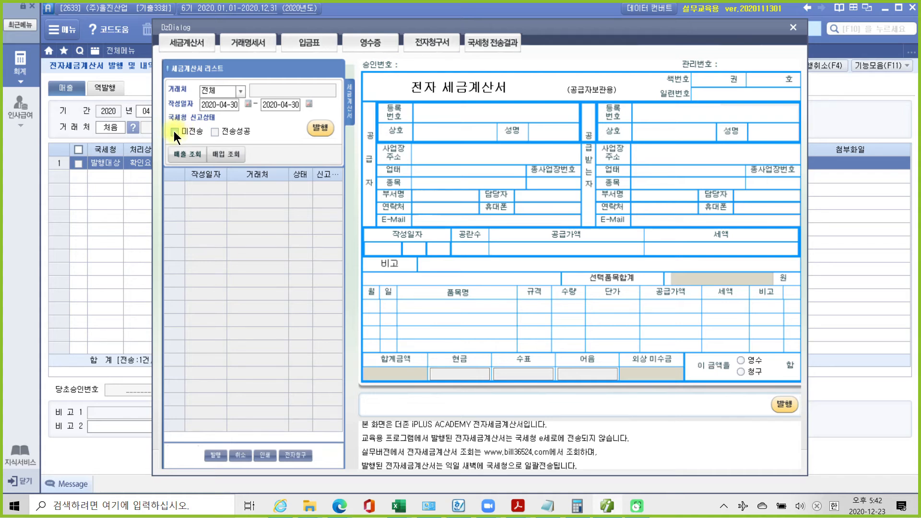
pyautogui.click(173, 131)
pyautogui.click(188, 155)
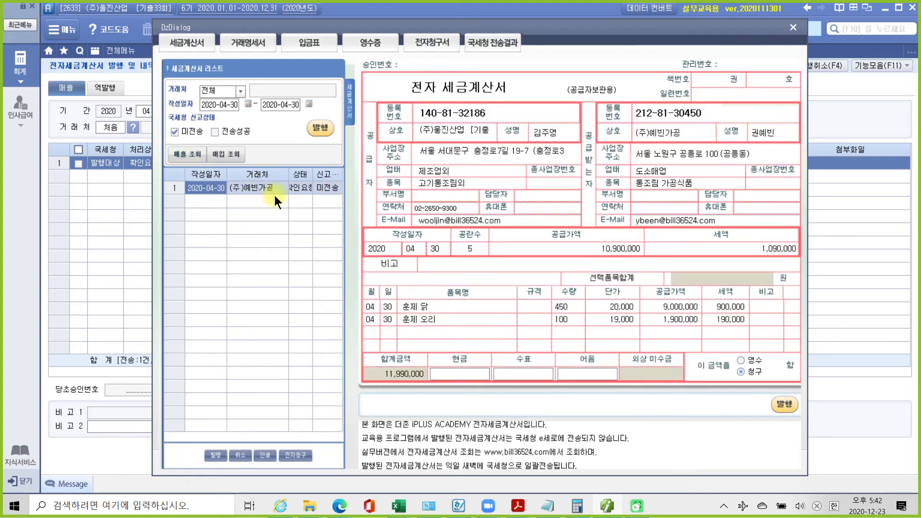
# Issue the listed (주)예빈가공 invoice on the Bill36524 site, and close the site and the 전자세금계산서 발행 screen
pyautogui.click(314, 129)
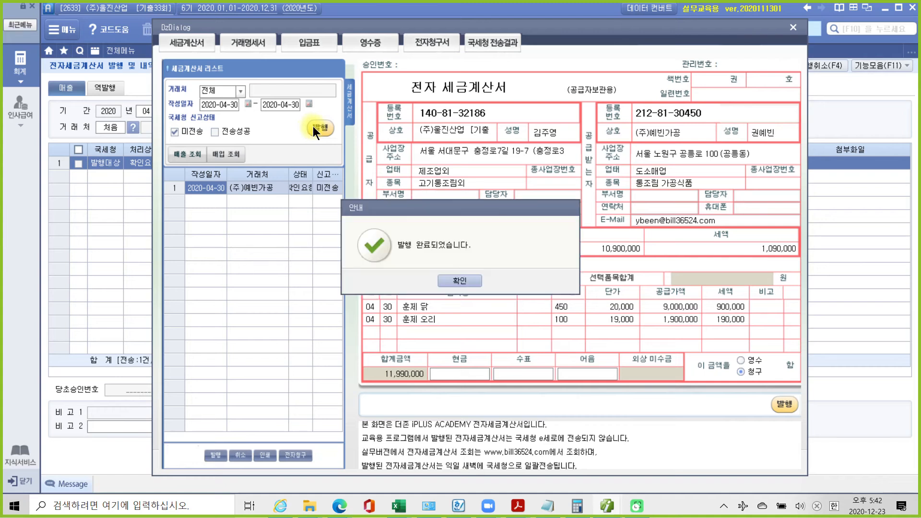
pyautogui.click(450, 277)
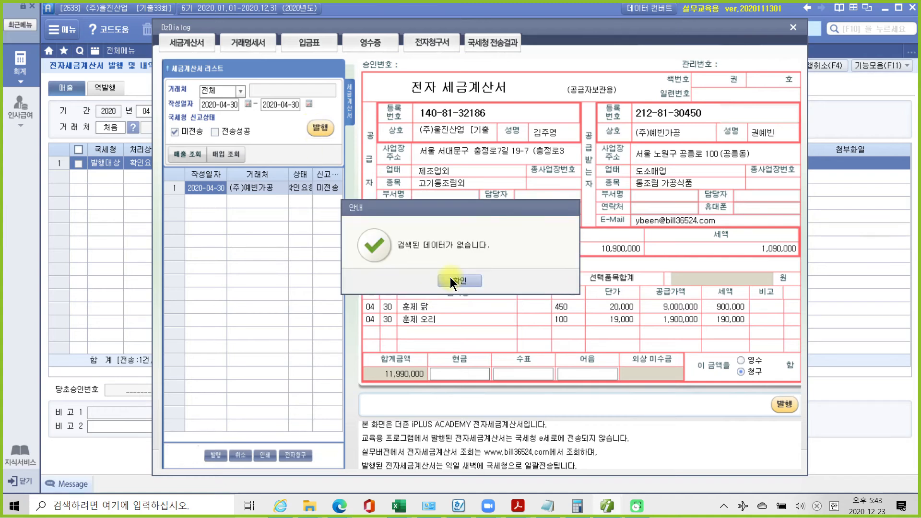
pyautogui.click(450, 278)
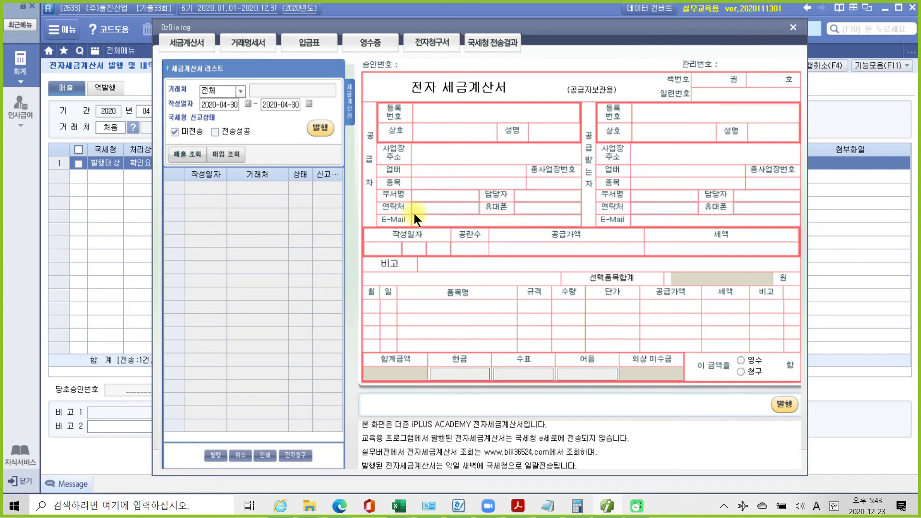
pyautogui.click(796, 29)
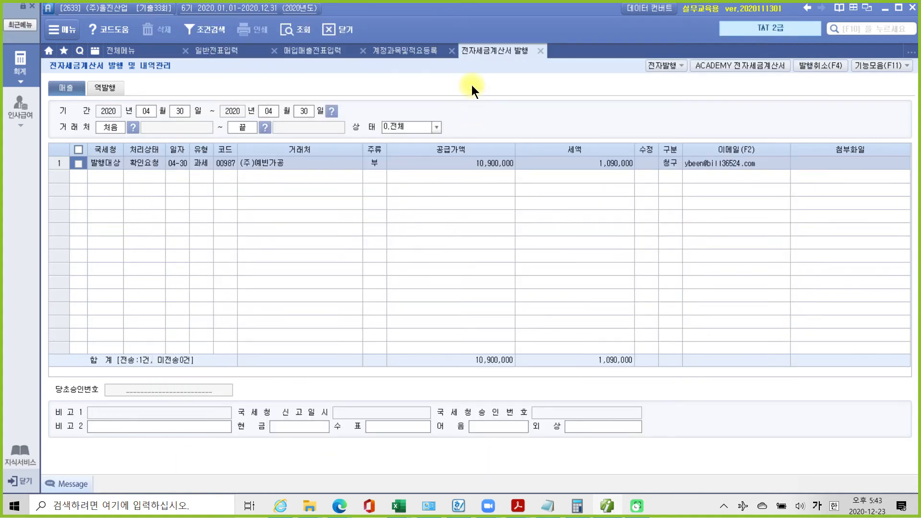
pyautogui.click(542, 55)
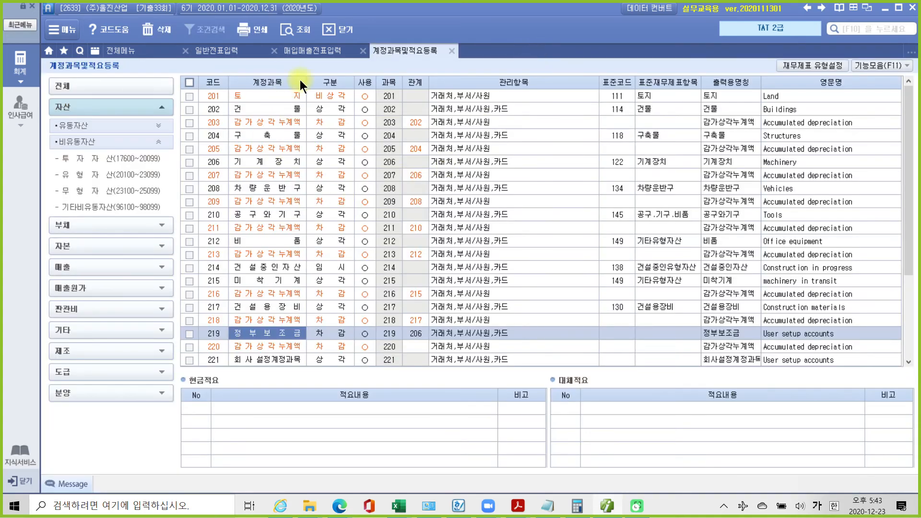
# Close 계정과목및적요등록, requery the 04/30 entries in 매입매출전표입력 and check the 전자세금 field of the (주)예빈가공 sale
pyautogui.click(451, 51)
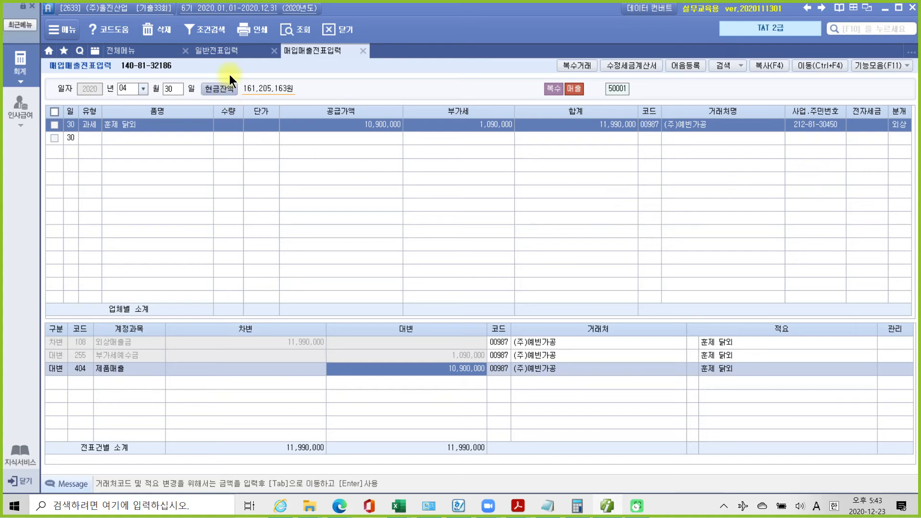
pyautogui.click(295, 29)
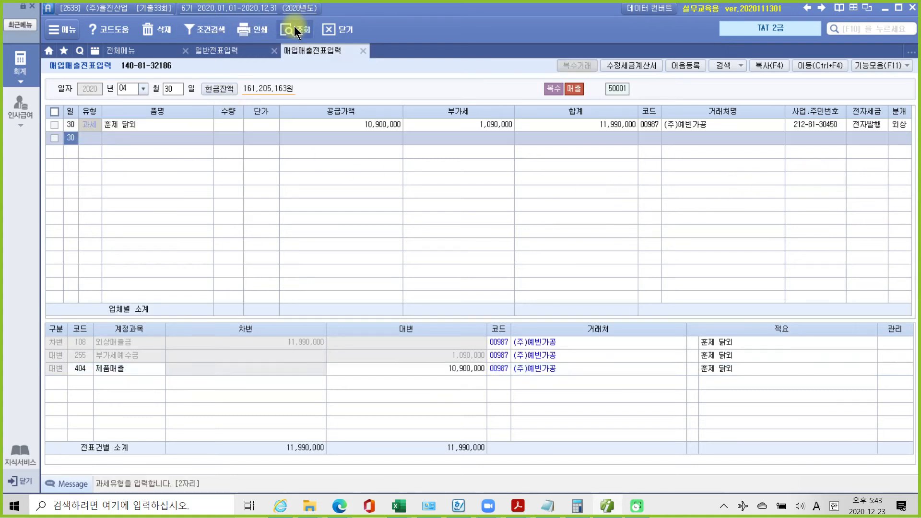
pyautogui.click(859, 125)
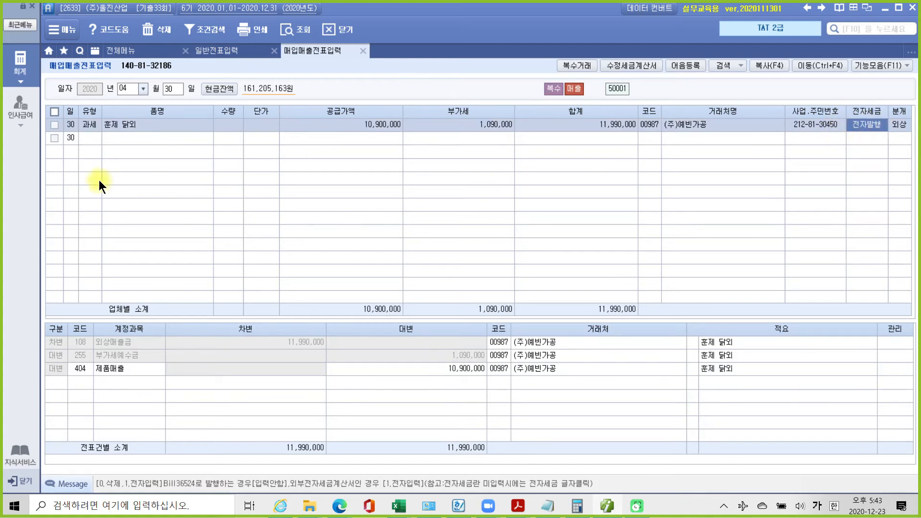
pyautogui.click(93, 140)
pyautogui.click(182, 123)
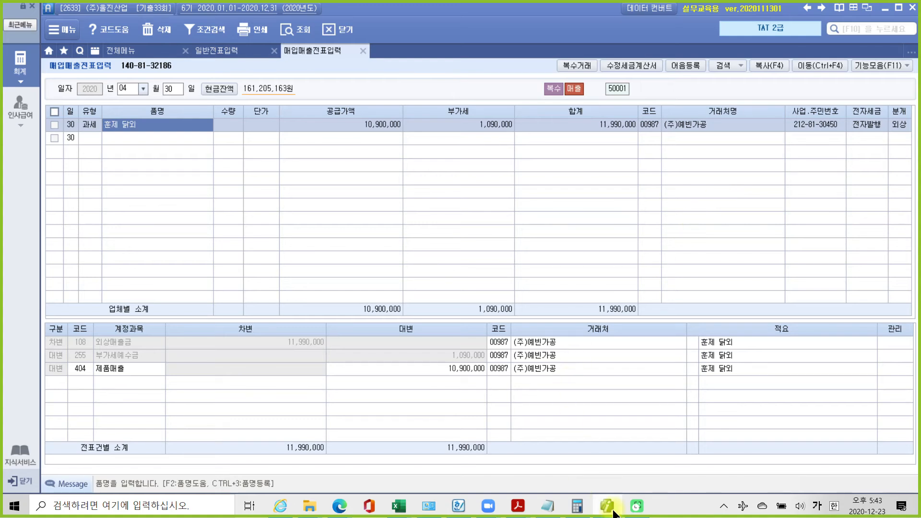
# Switch to the 4부 기출문제 PDF in Adobe Acrobat Reader and read question 2, 수정전자세금계산서 발행, for the 동욱유통(주) sale
pyautogui.moveTo(612, 511)
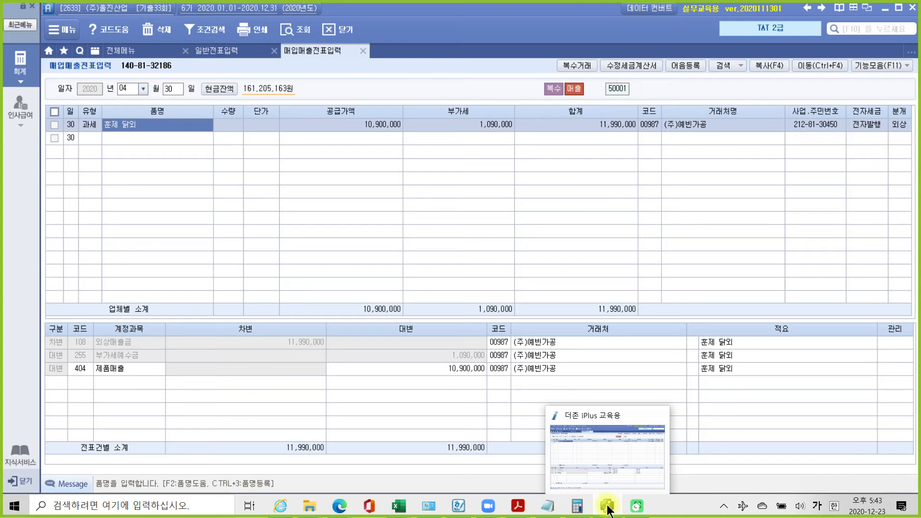
pyautogui.moveTo(517, 511)
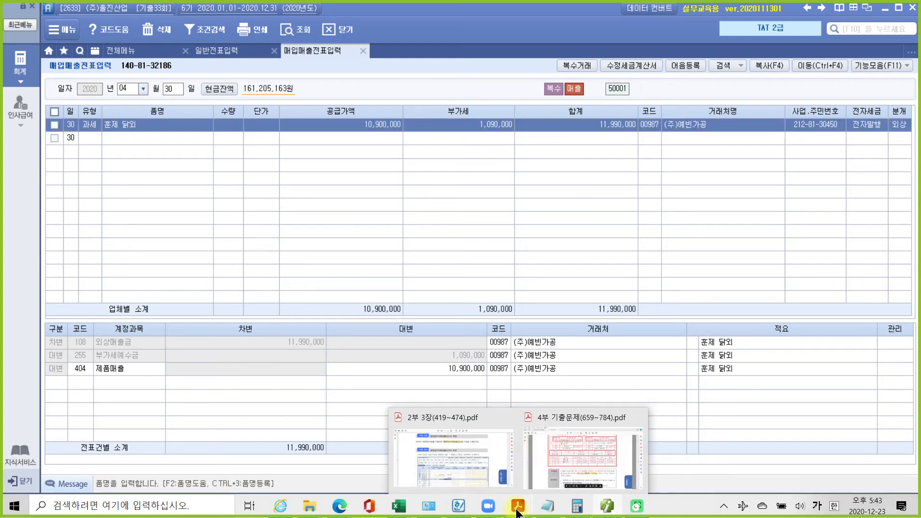
pyautogui.click(618, 464)
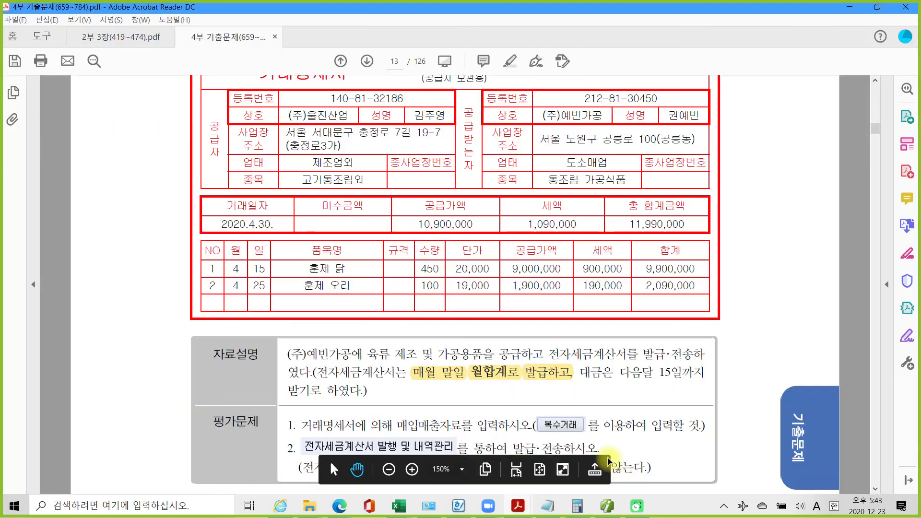
pyautogui.scroll(-5, 340, 341)
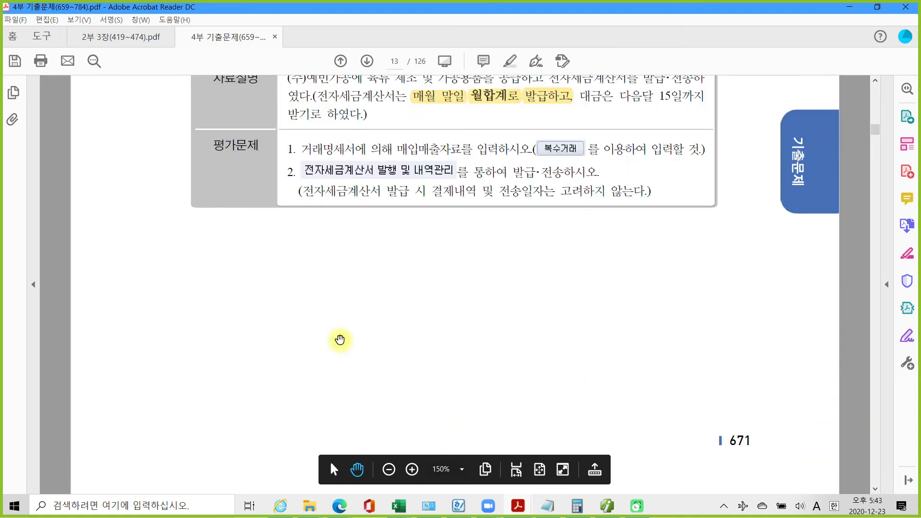
pyautogui.scroll(-8, 340, 340)
pyautogui.scroll(-3, 340, 340)
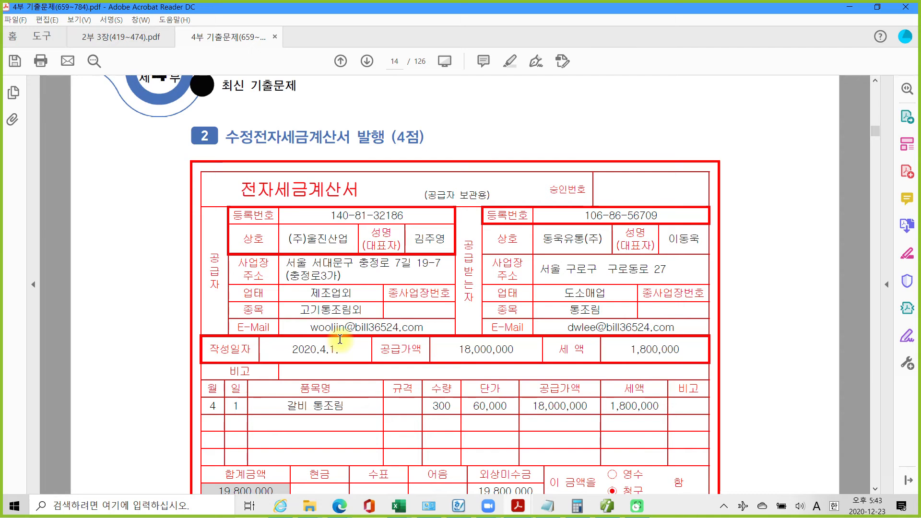
pyautogui.scroll(-1, 340, 340)
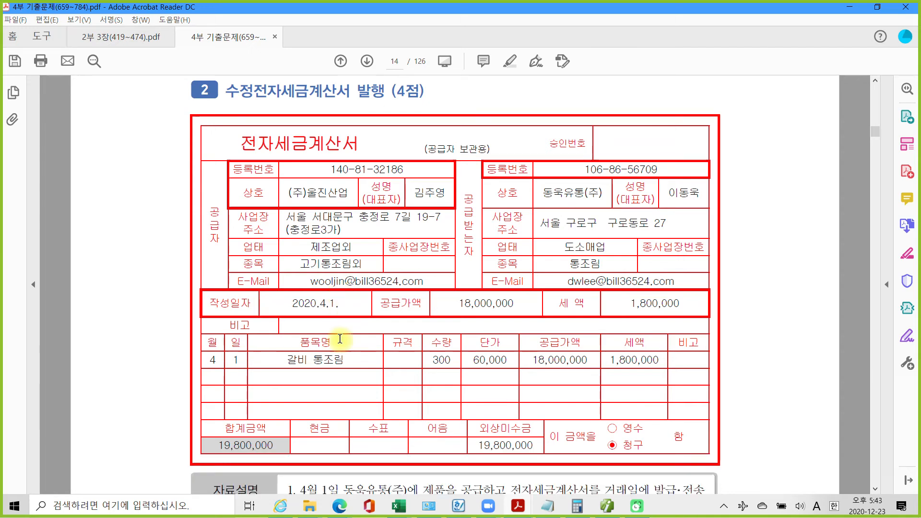
pyautogui.scroll(-3, 340, 340)
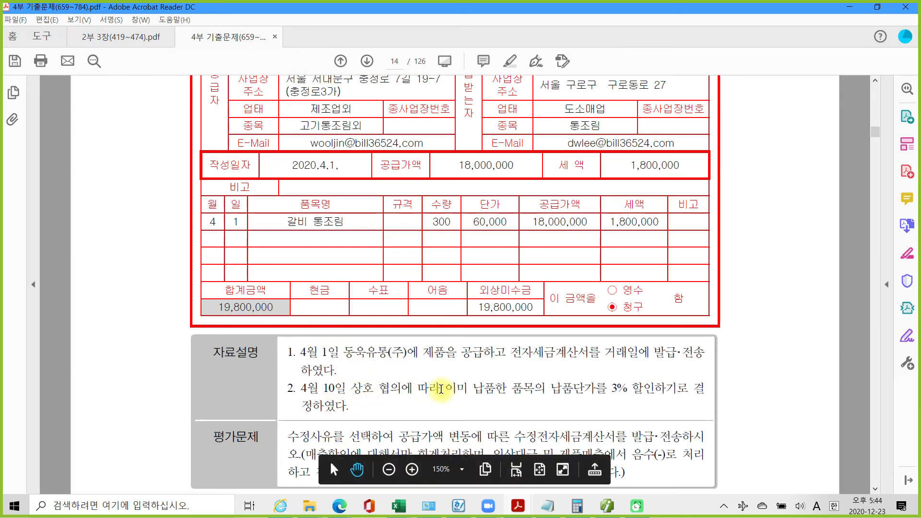
# Highlight "납품단가를 3% 할인하기로" in 자료설명 and "공급가액 변동에 따른" in 평가문제 of question 2
pyautogui.moveTo(551, 389); pyautogui.dragTo(689, 389)
pyautogui.rightClick(649, 391)
pyautogui.click(674, 430)
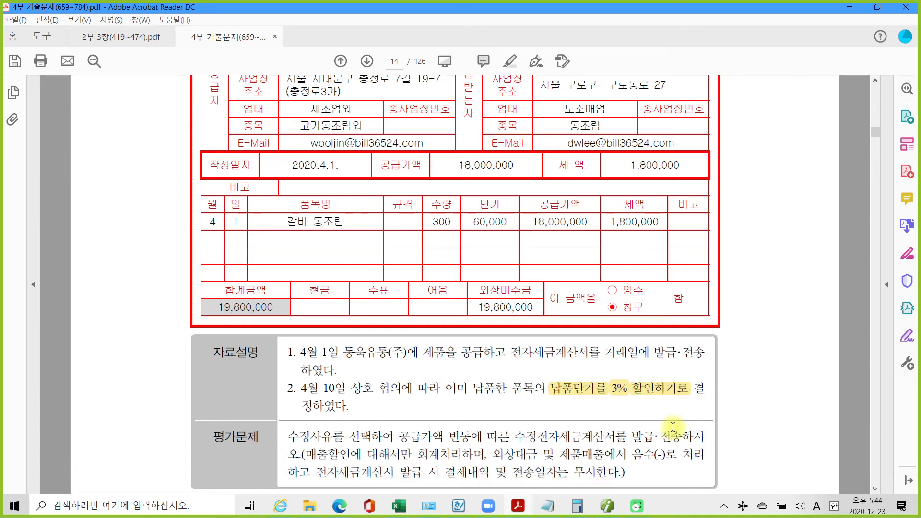
pyautogui.scroll(-3, 453, 444)
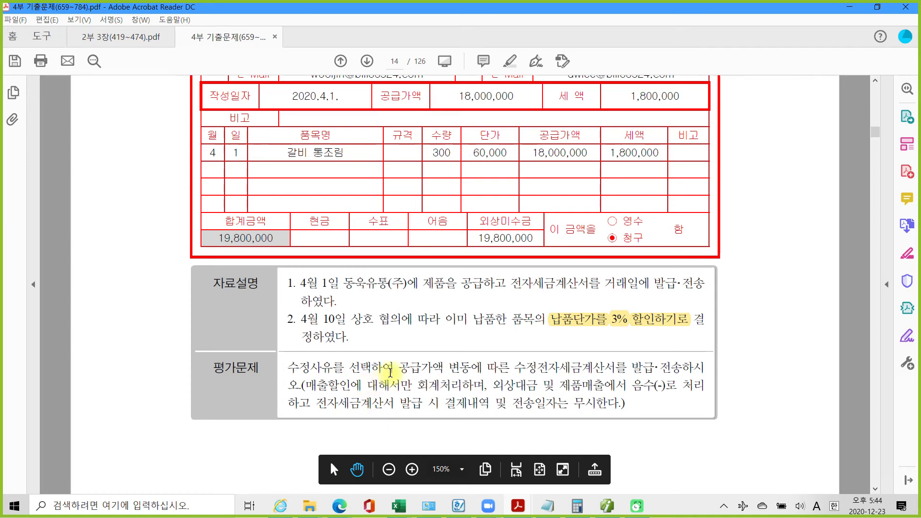
pyautogui.moveTo(398, 368); pyautogui.dragTo(511, 368)
pyautogui.rightClick(499, 369)
pyautogui.click(571, 407)
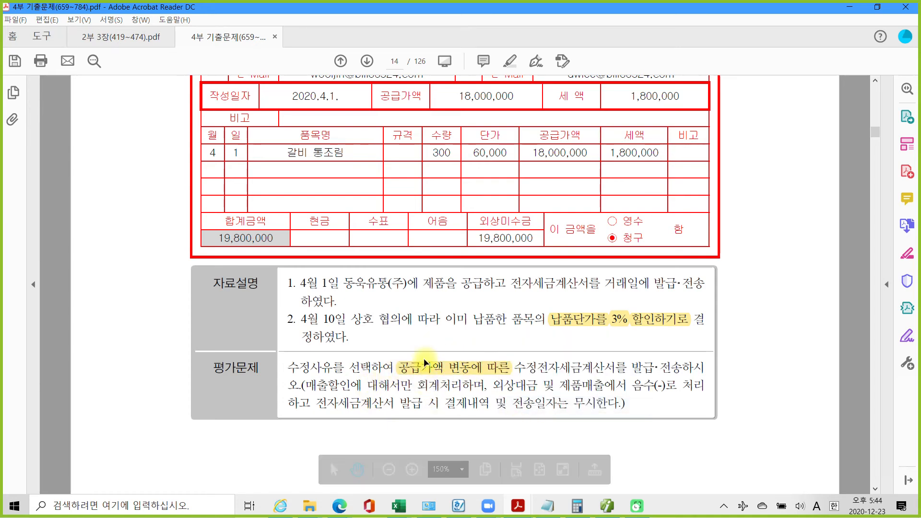
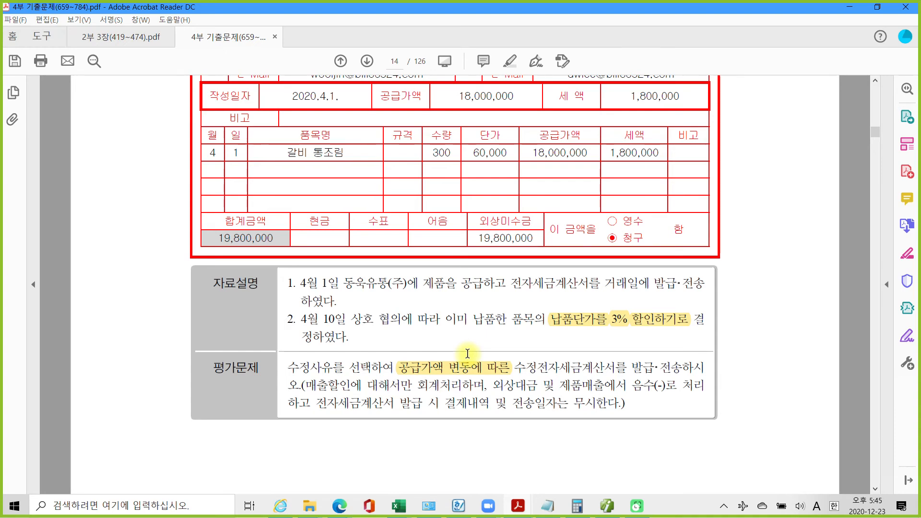
# Mark 제품매출, 음수(-), the 전자세금계산서 발급 line and the 2020.4.1. 작성일자 with temporary pen strokes, and clear them
pyautogui.hotkey('ctrl', '2')
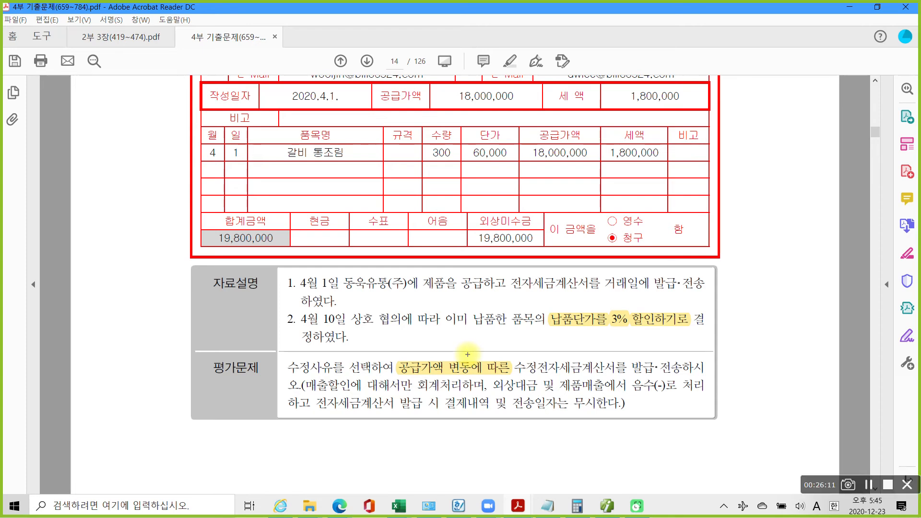
pyautogui.moveTo(595, 398)
pyautogui.mouseDown()
pyautogui.moveTo(610, 379)
pyautogui.moveTo(608, 396)
pyautogui.mouseUp()
pyautogui.moveTo(633, 403); pyautogui.dragTo(680, 401)
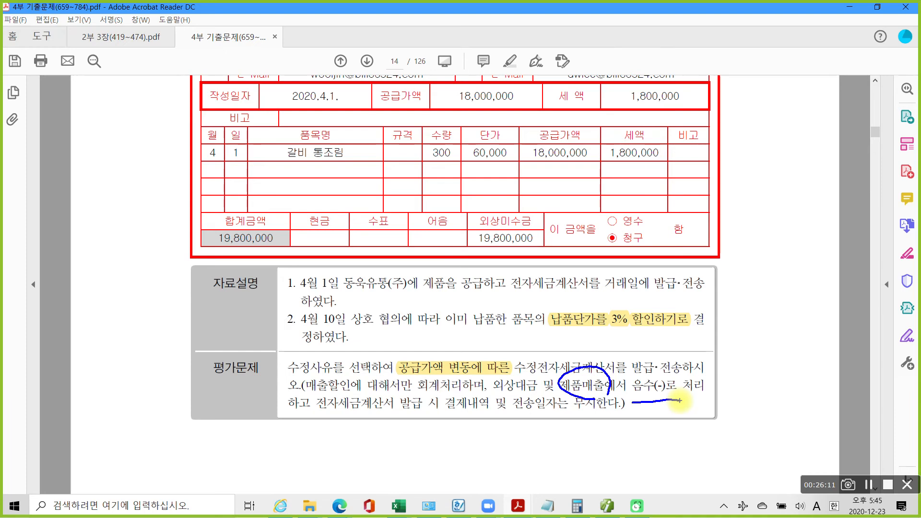
pyautogui.moveTo(328, 425)
pyautogui.mouseDown()
pyautogui.moveTo(343, 418)
pyautogui.moveTo(501, 432)
pyautogui.mouseUp()
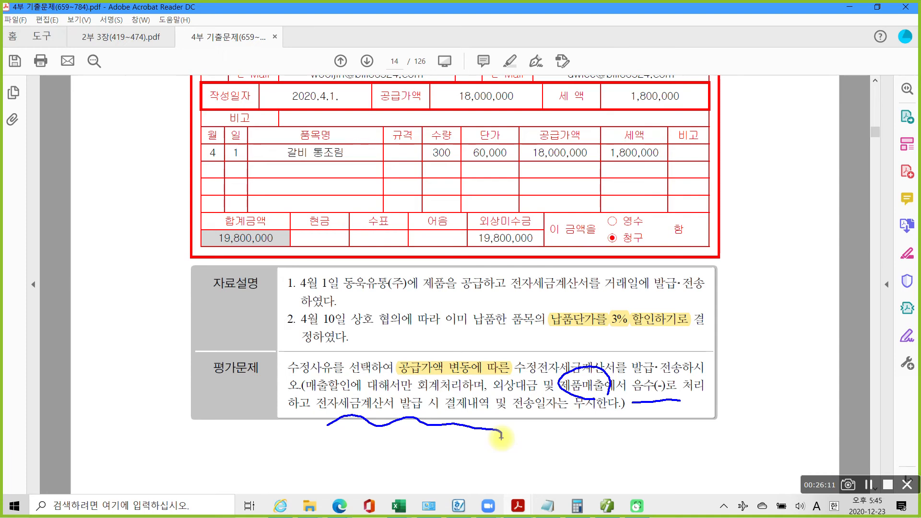
pyautogui.moveTo(330, 109)
pyautogui.mouseDown()
pyautogui.moveTo(340, 91)
pyautogui.moveTo(304, 153)
pyautogui.mouseUp()
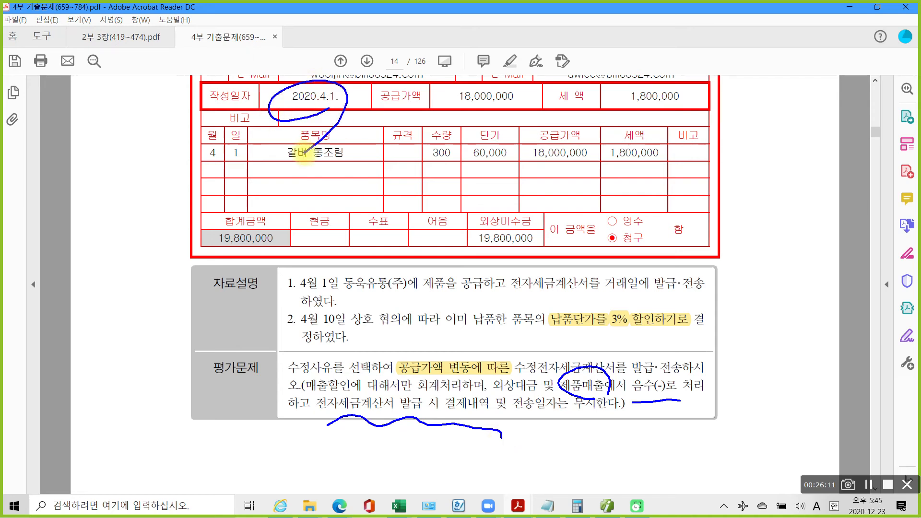
pyautogui.press('Escape')
# Switch to 더존 iPlus, list the 04/01 entries in 매입매출전표입력 and select the 동욱유통(주) 갈비 통조림 sale
pyautogui.click(600, 512)
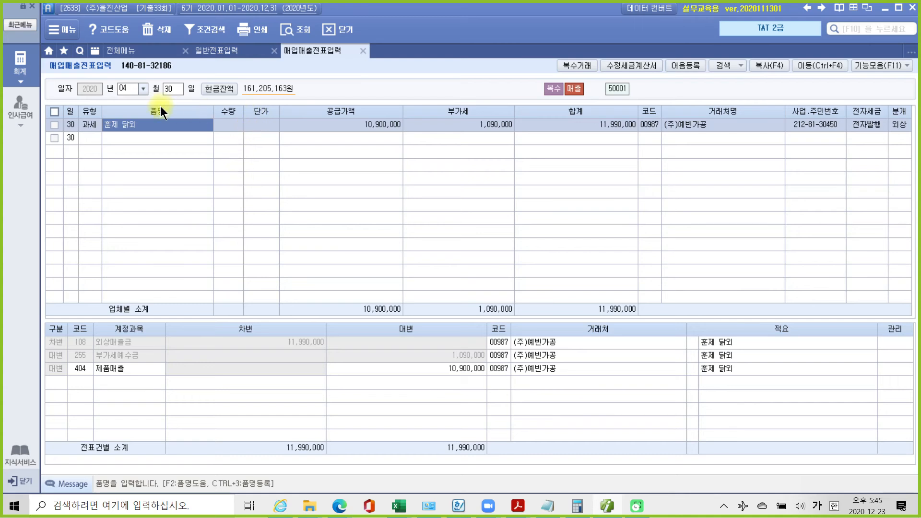
pyautogui.click(171, 90)
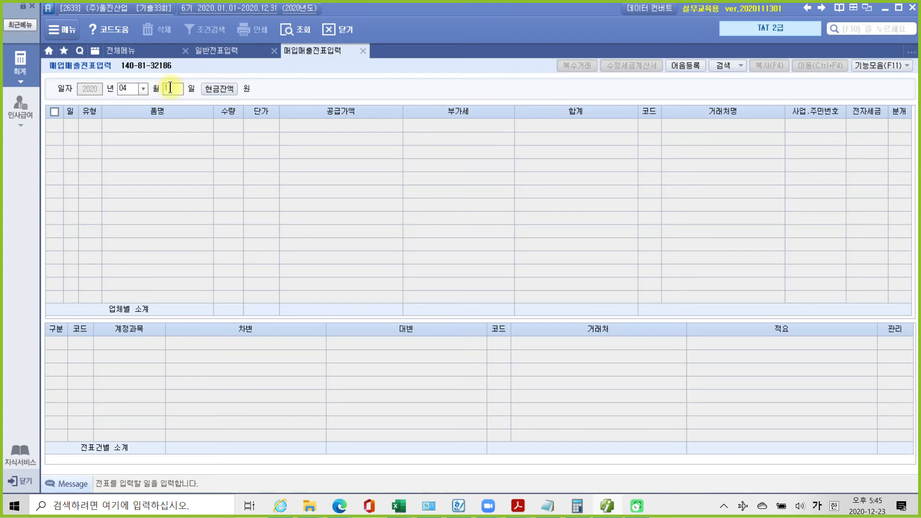
pyautogui.write('1')
pyautogui.press('Return')
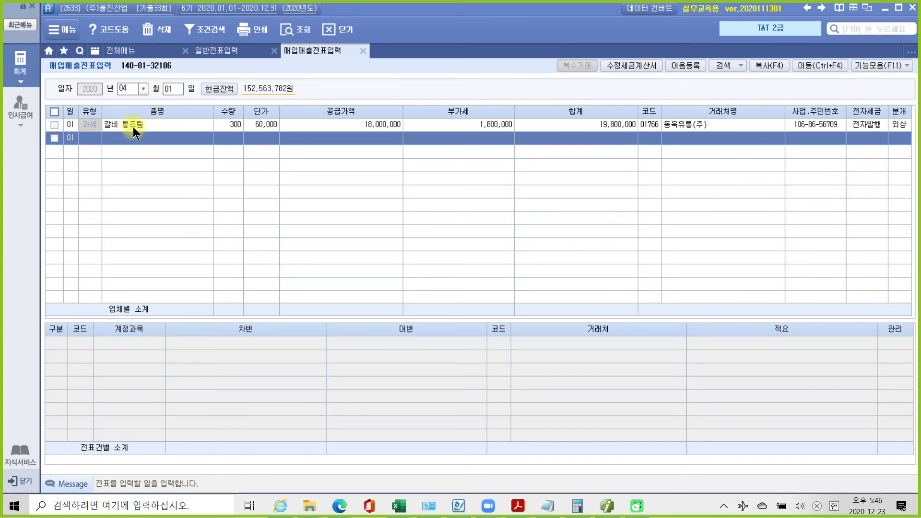
pyautogui.click(56, 125)
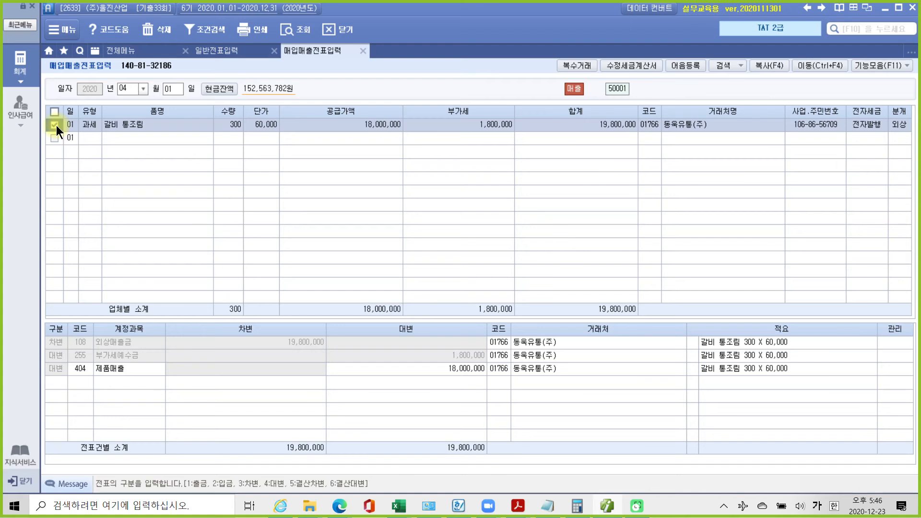
# Start a 수정세금계산서 for the selected sale with 수정사유 "2. 공급가액 변동" and confirm the reason
pyautogui.click(639, 65)
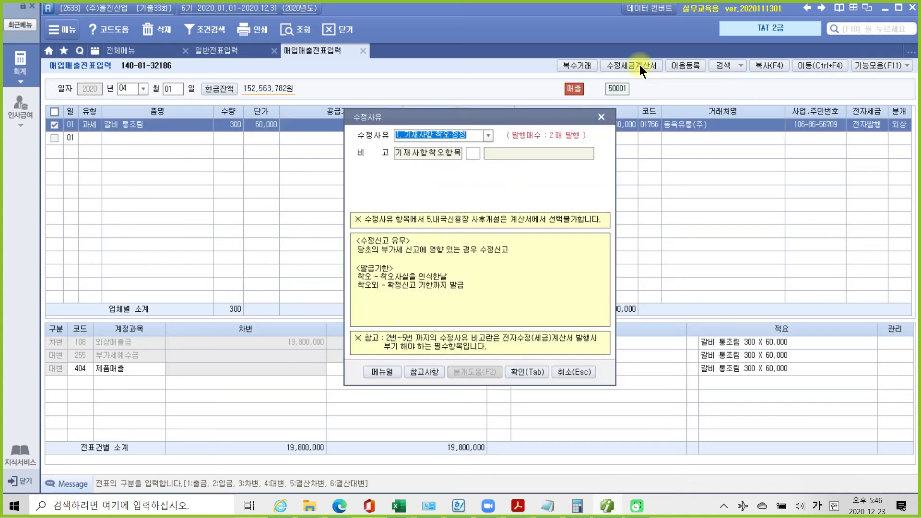
pyautogui.moveTo(467, 115); pyautogui.dragTo(444, 179)
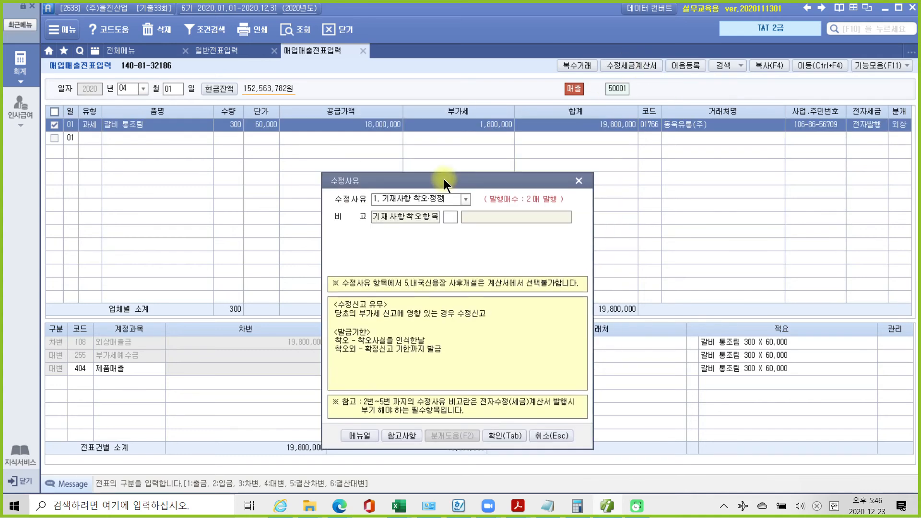
pyautogui.click(466, 201)
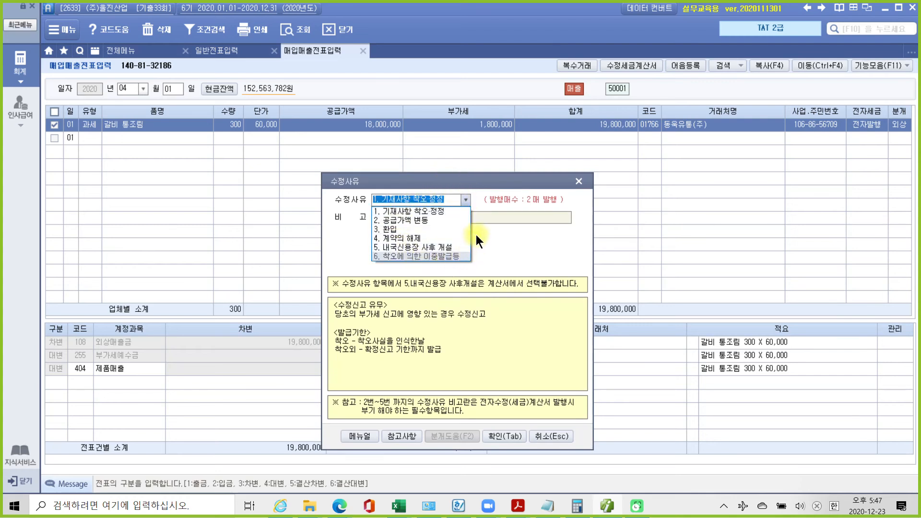
pyautogui.click(436, 220)
pyautogui.click(437, 204)
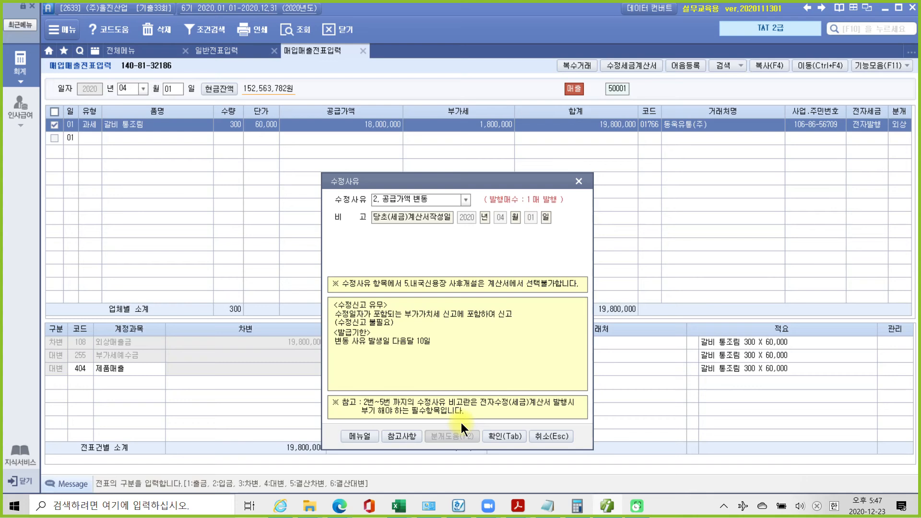
pyautogui.click(502, 436)
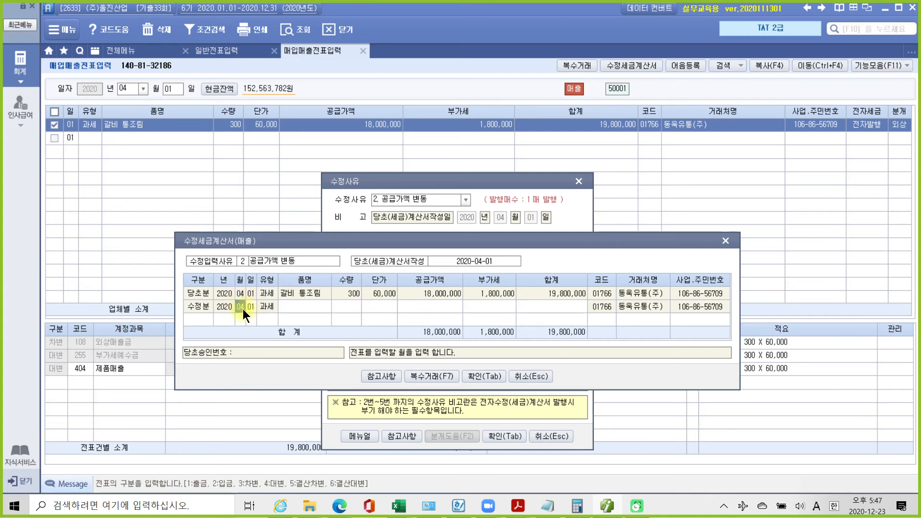
# Consult the 참고사항 table on amended invoice reasons, and fill the 수정분 row with day 10 and 품명 갈비 통조림
pyautogui.click(386, 375)
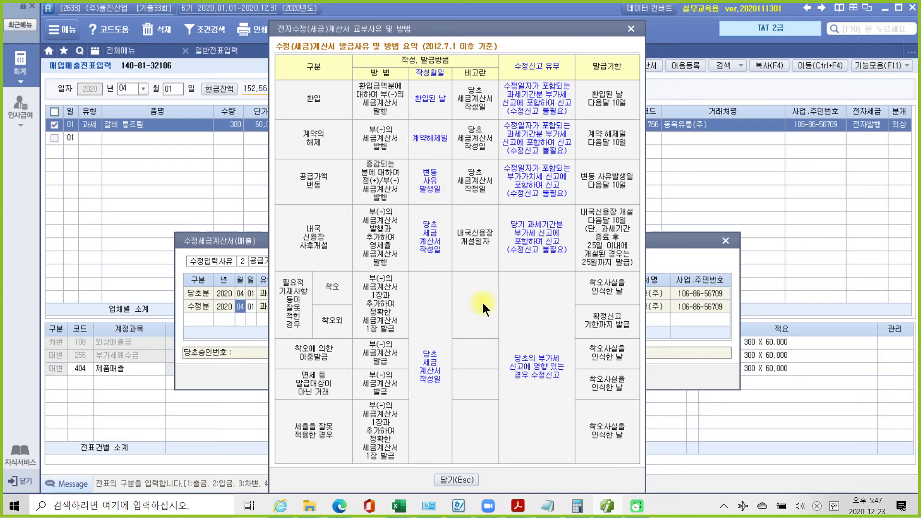
pyautogui.click(456, 480)
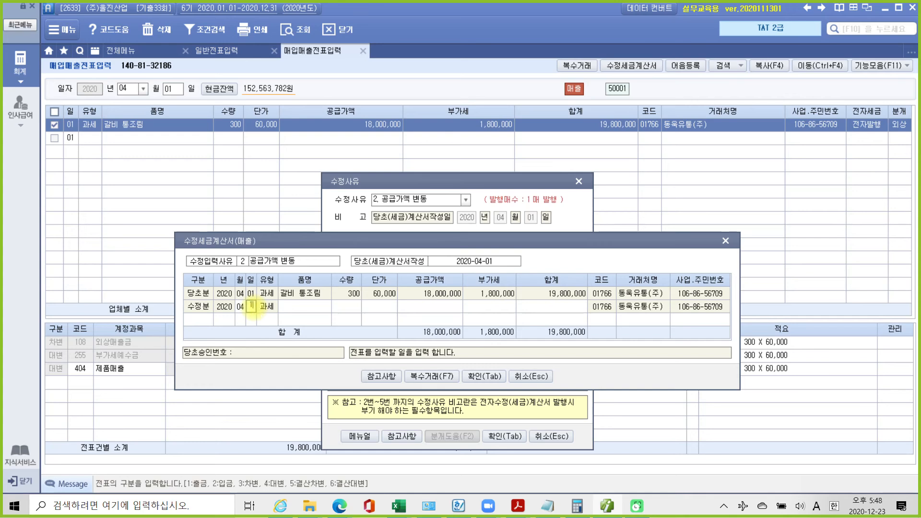
pyautogui.write('10')
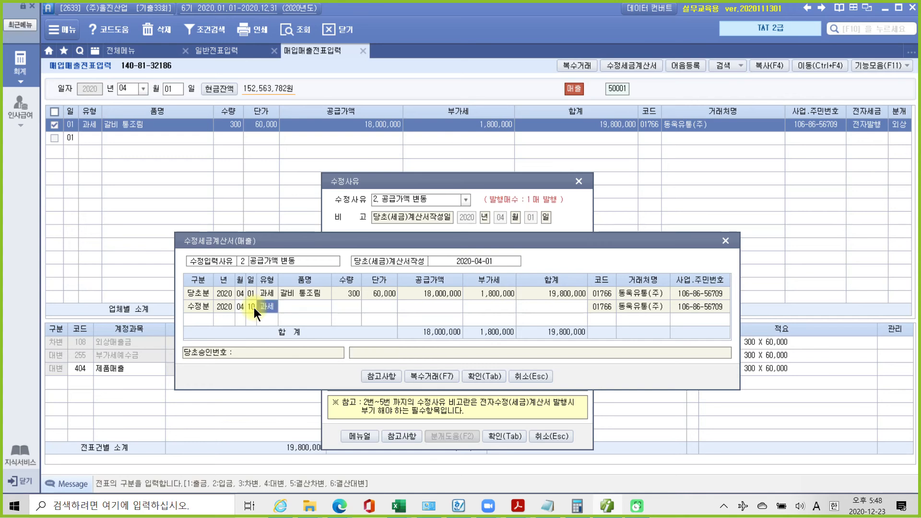
pyautogui.press('Return')
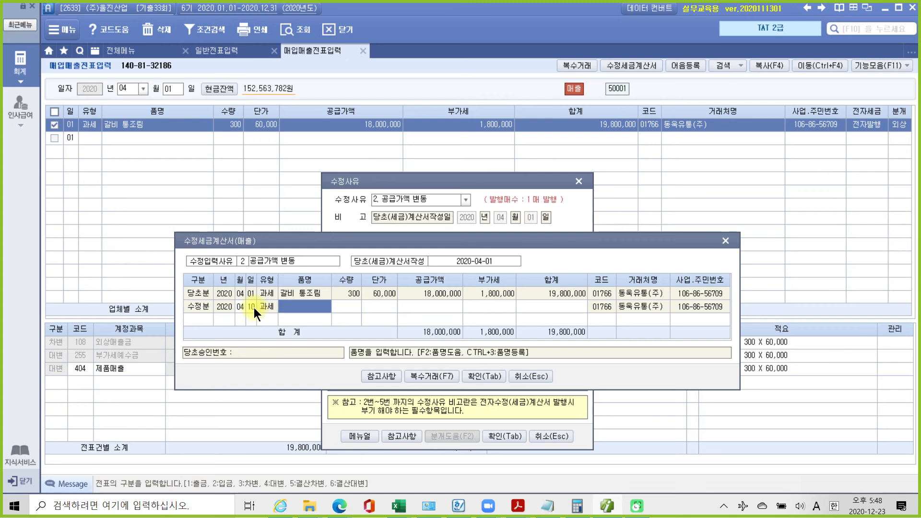
pyautogui.press('Return')
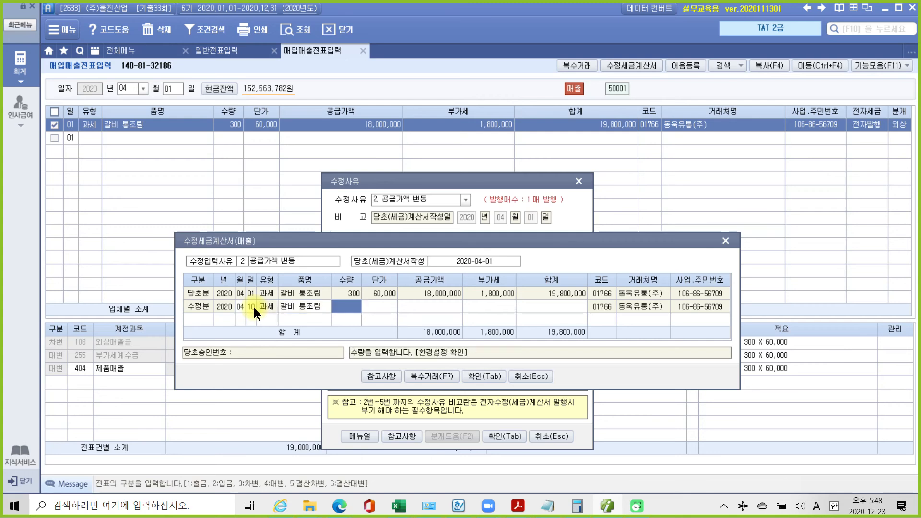
# Leave 수량 and 단가 blank in the 수정분 row and set its 공급가액 to -540,000
pyautogui.press('Return')
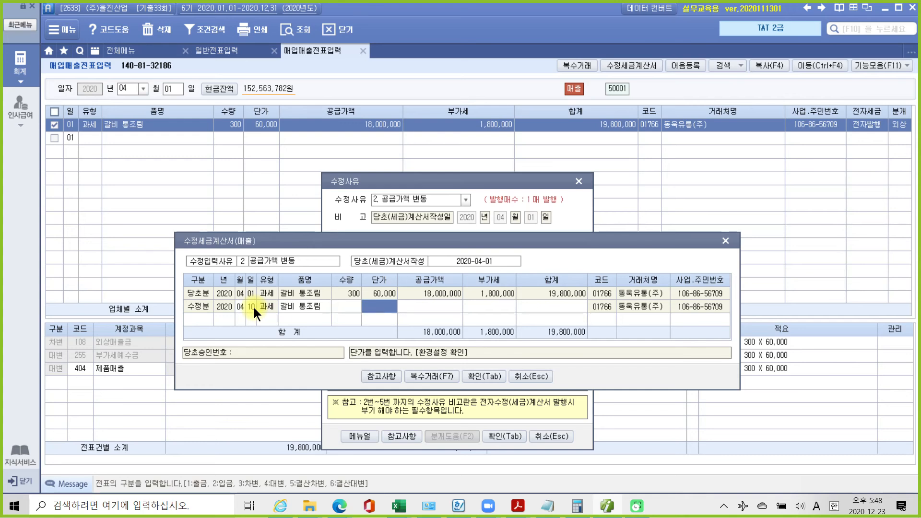
pyautogui.press('Return')
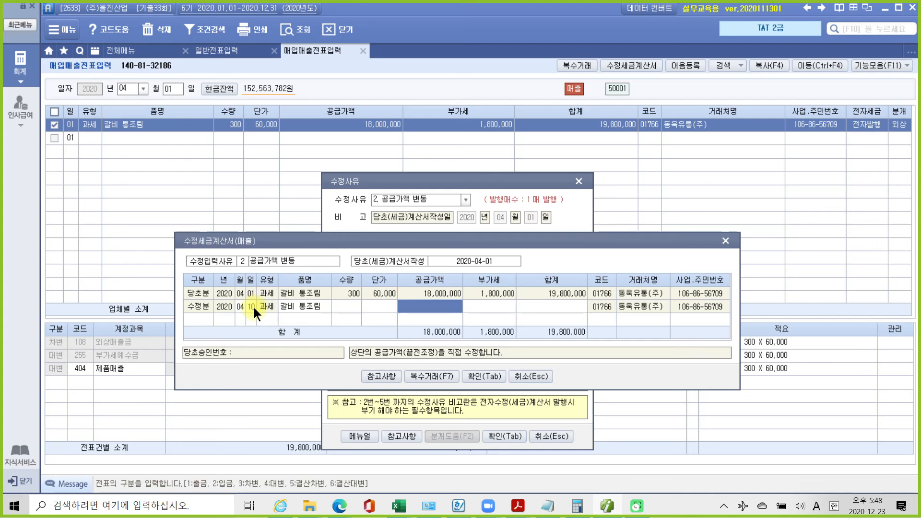
pyautogui.write('-')
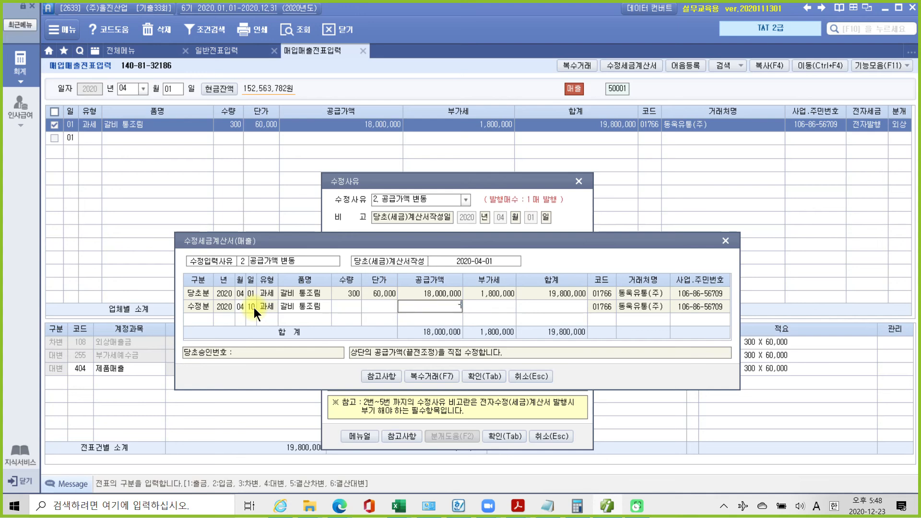
pyautogui.write('540,000')
pyautogui.press('Return')
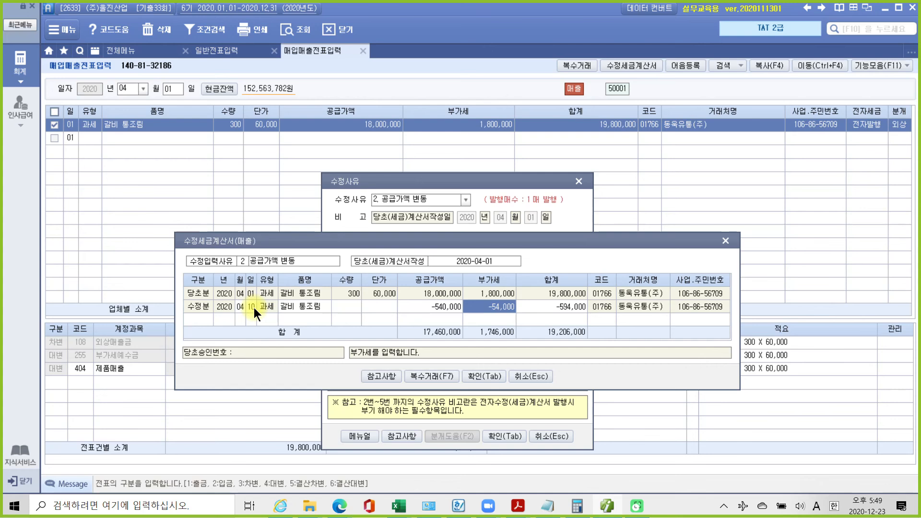
# Try entering 수량 300 and 단가 -1,800 in the 수정분 row
pyautogui.press('Left')
pyautogui.press('Left')
pyautogui.press('Left')
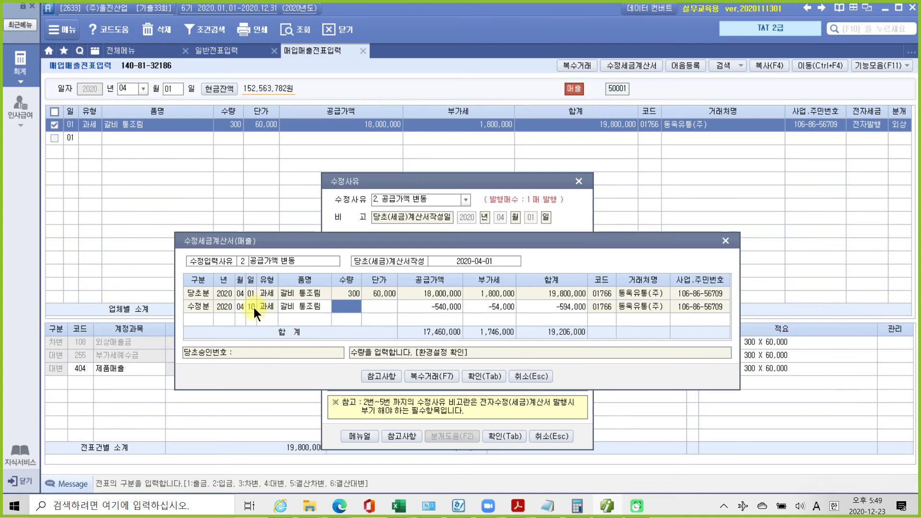
pyautogui.write('300')
pyautogui.press('Return')
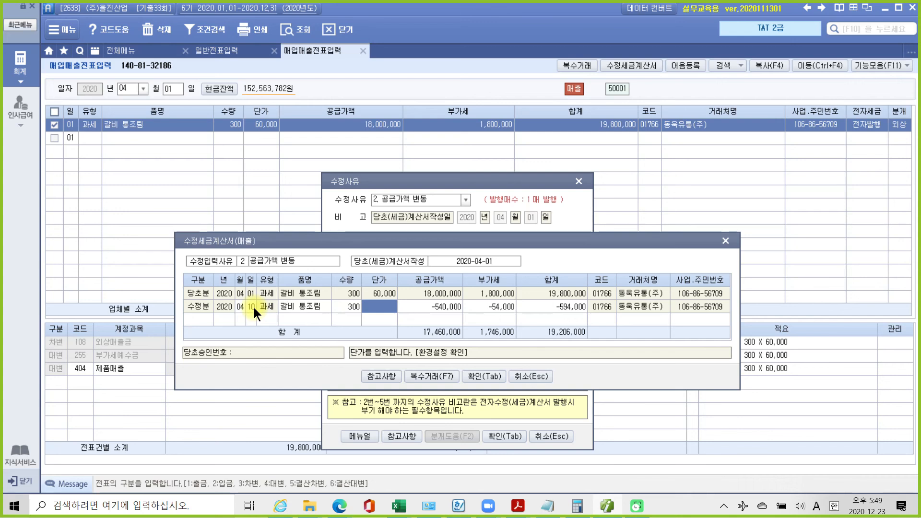
pyautogui.write('-1,80')
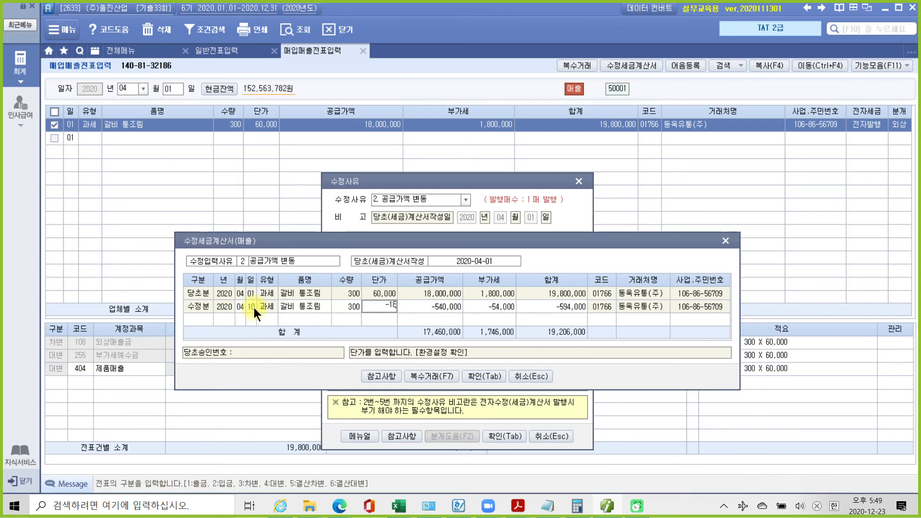
pyautogui.write('0')
pyautogui.press('Return')
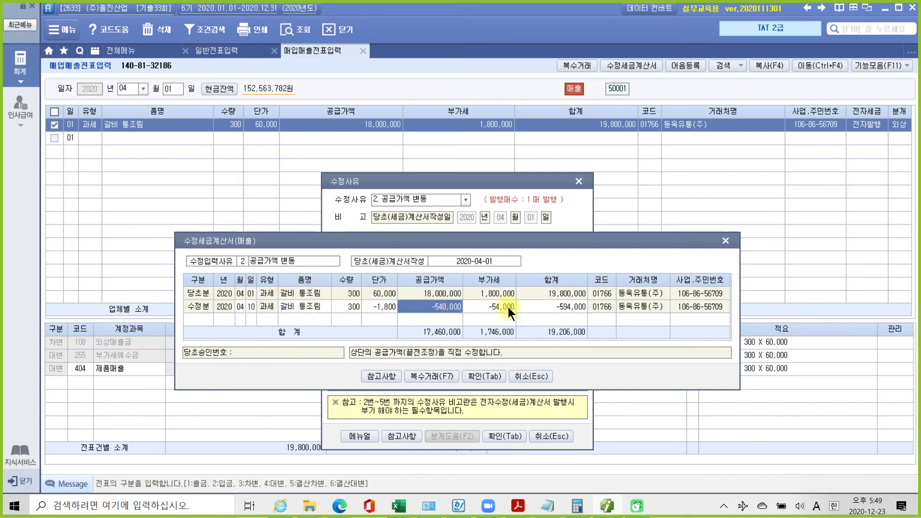
# Clear the 수량 and 단가 values from the 수정분 row
pyautogui.click(346, 306)
pyautogui.press('space')
pyautogui.press('Return')
pyautogui.press('space')
pyautogui.press('Return')
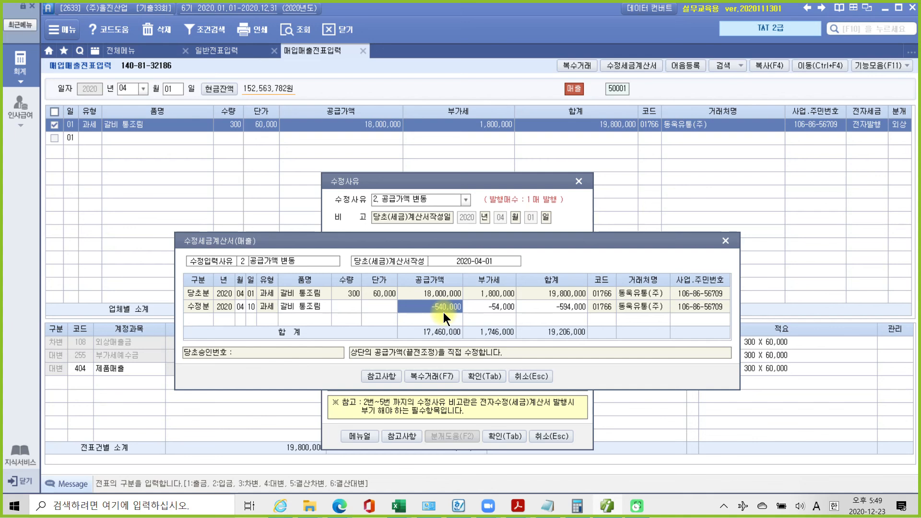
# Confirm the 수정세금계산서 entry and display the 동욱유통(주) amendment dated 04/10 in 매입매출전표입력
pyautogui.click(478, 377)
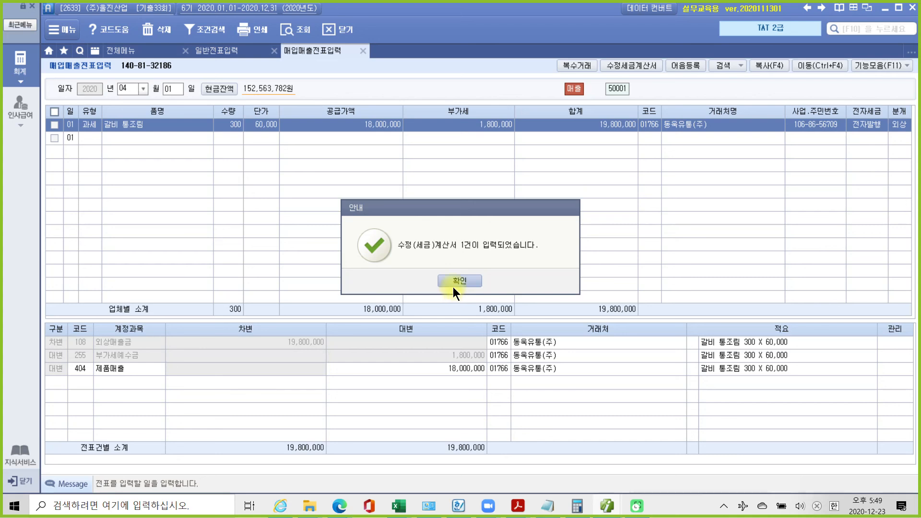
pyautogui.click(453, 283)
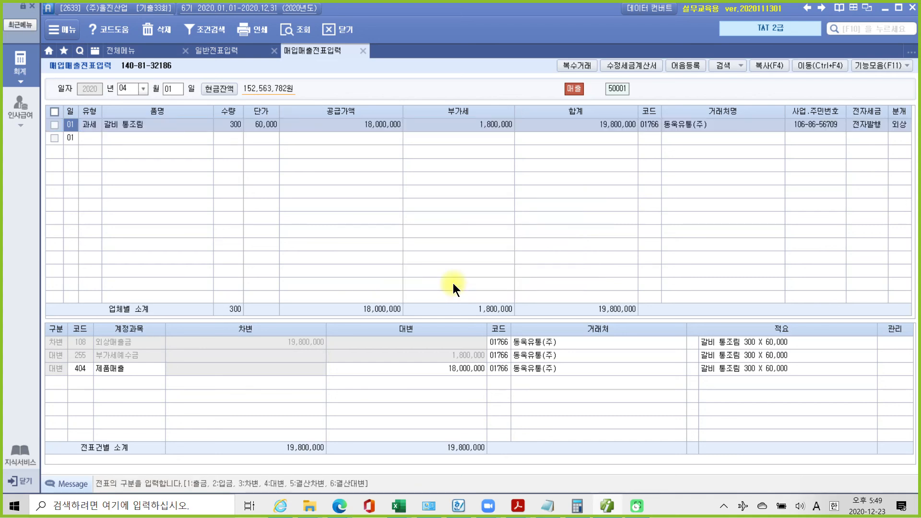
pyautogui.click(131, 91)
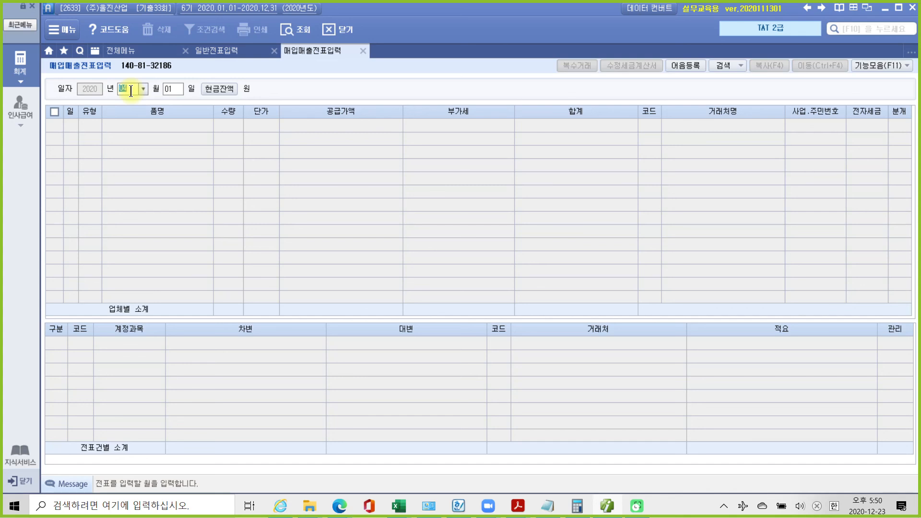
pyautogui.click(157, 90)
pyautogui.write('10')
pyautogui.press('Return')
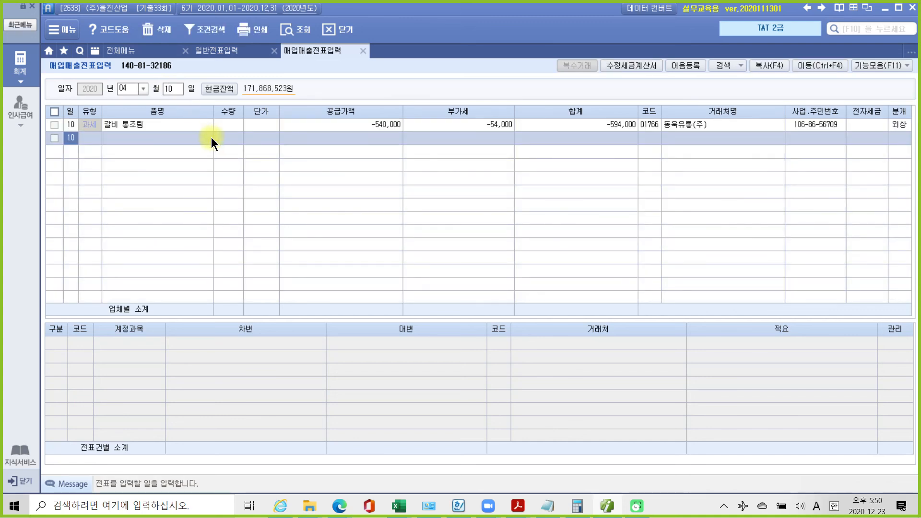
pyautogui.click(362, 125)
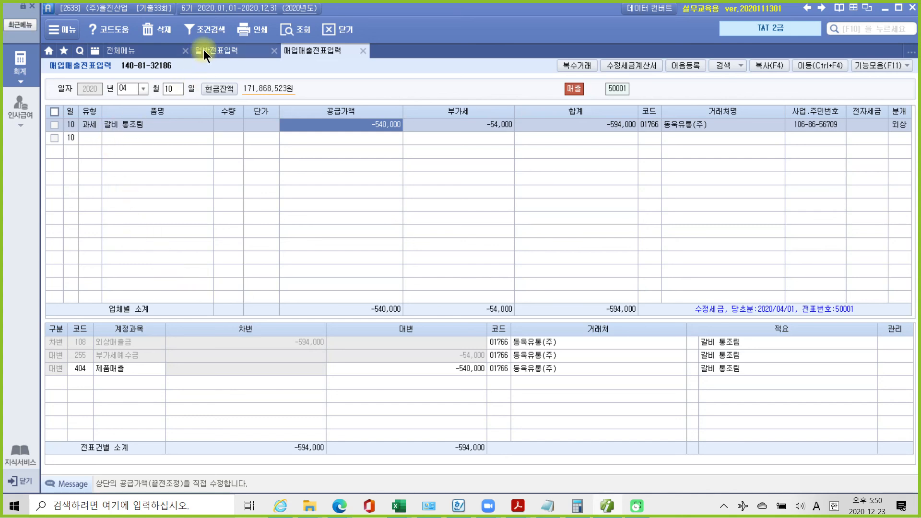
# Open 전자세금계산서 발행 및 내역관리 and list the sales invoices from 2020-04-10 to 2020-04-10 for all 거래처
pyautogui.click(22, 61)
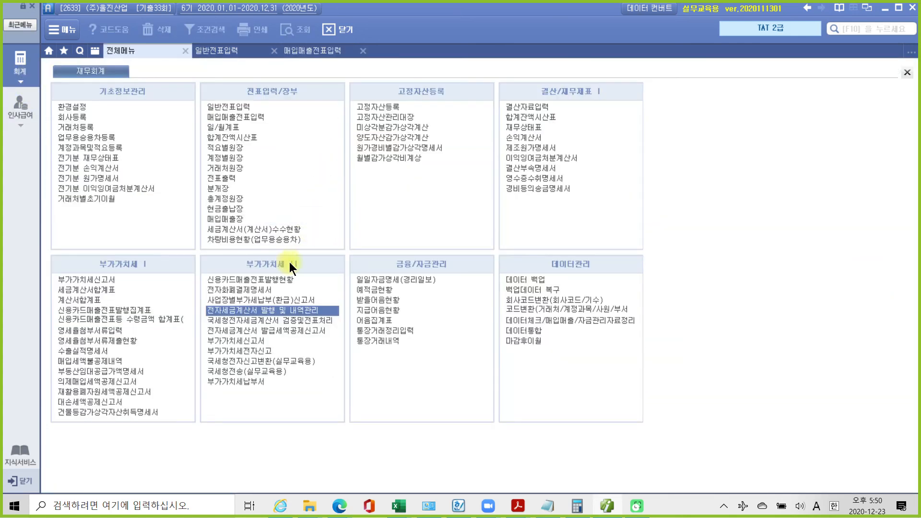
pyautogui.click(242, 311)
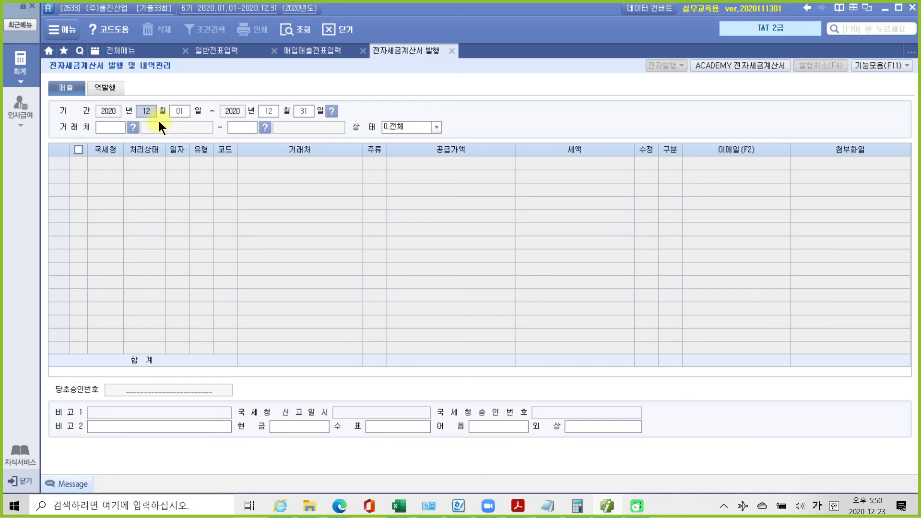
pyautogui.press('Return')
pyautogui.write('10')
pyautogui.press('Return')
pyautogui.write('4')
pyautogui.press('Return')
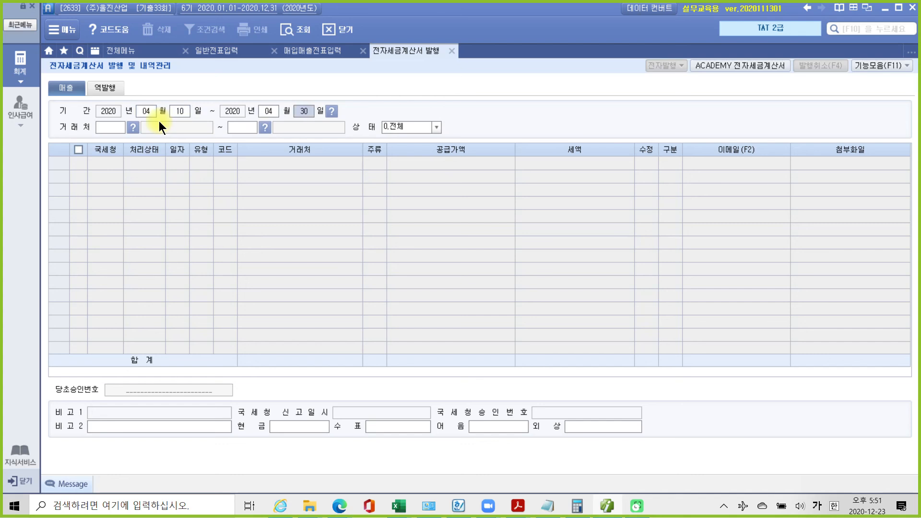
pyautogui.write('10')
pyautogui.press('Return')
pyautogui.press('Return')
pyautogui.press('Return')
pyautogui.press('Return')
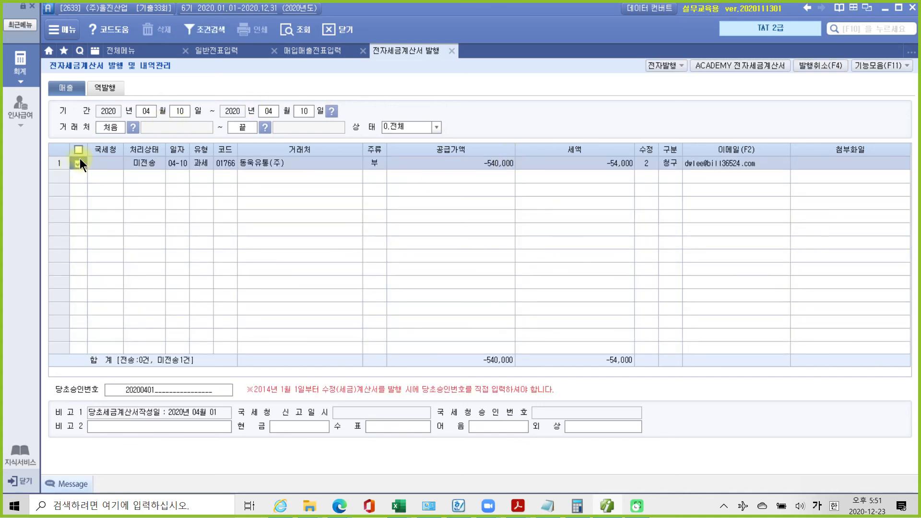
# Issue the selected 동욱유통(주) amended invoice through 전자발행, accepting the prefilled login
pyautogui.click(664, 65)
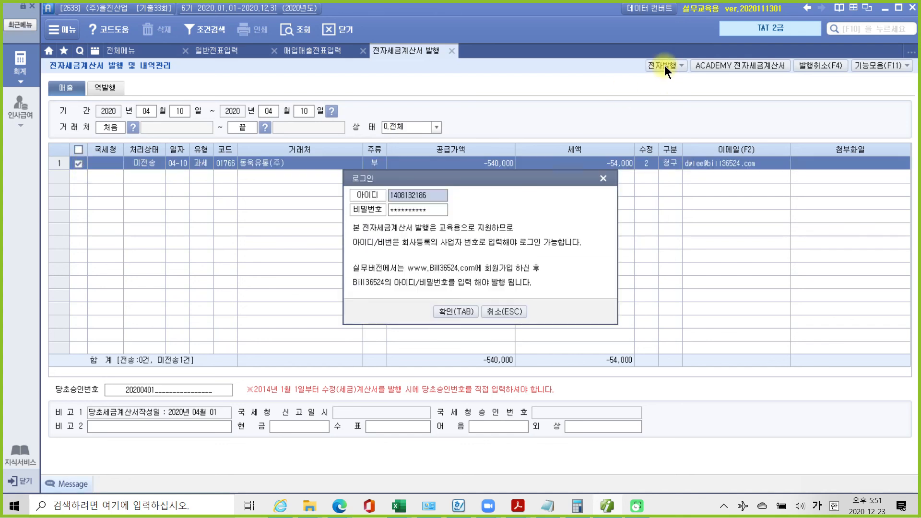
pyautogui.click(442, 313)
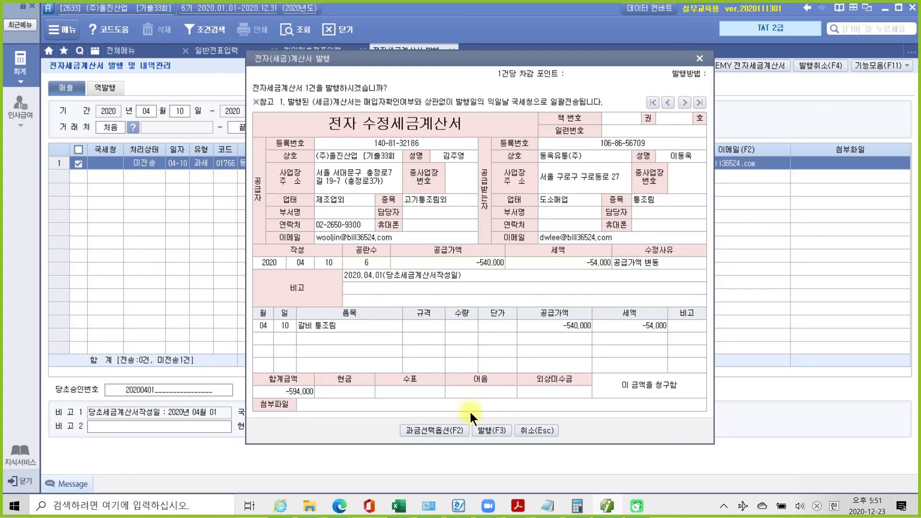
pyautogui.click(482, 430)
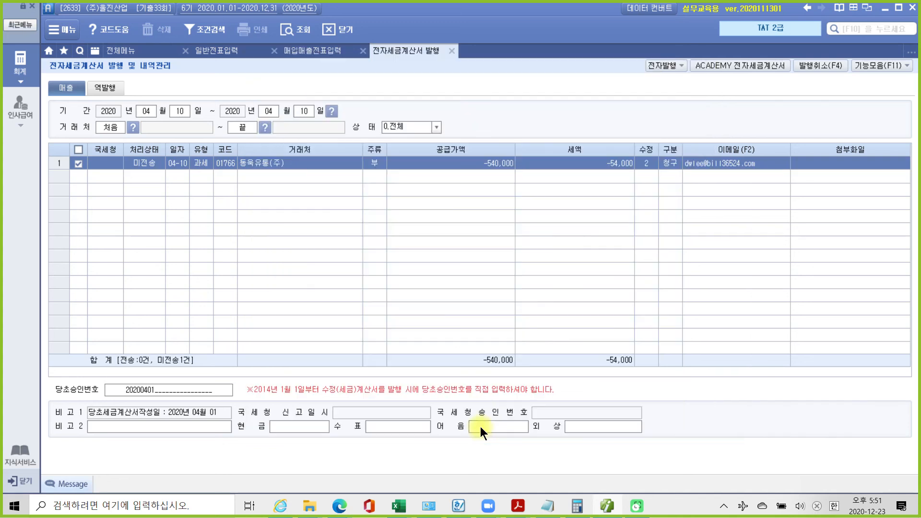
pyautogui.click(461, 278)
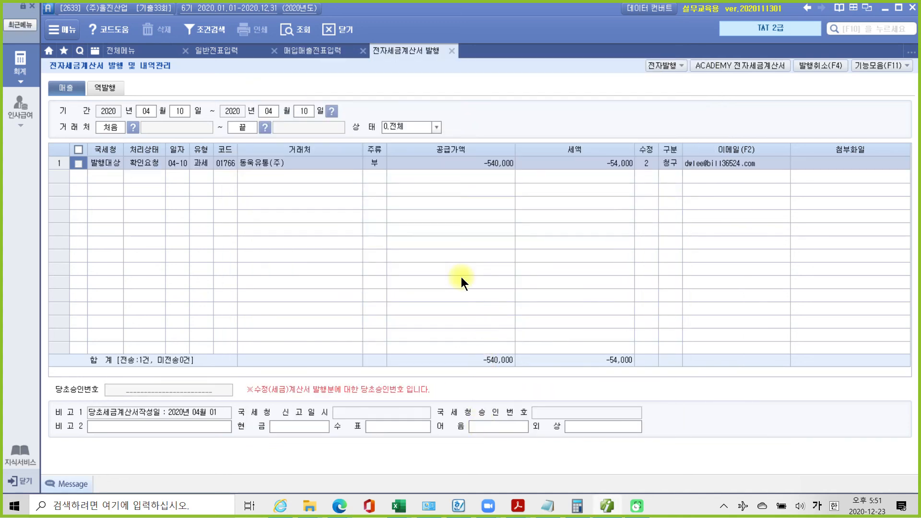
# Log in to ACADEMY 전자세금계산서 with the prefilled account and query the untransmitted sales invoices dated 2020-04-10
pyautogui.click(738, 65)
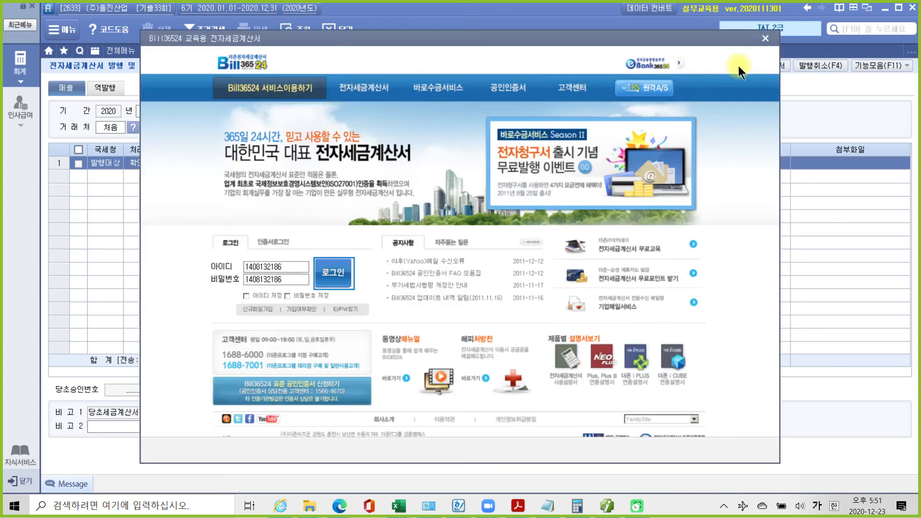
pyautogui.click(332, 277)
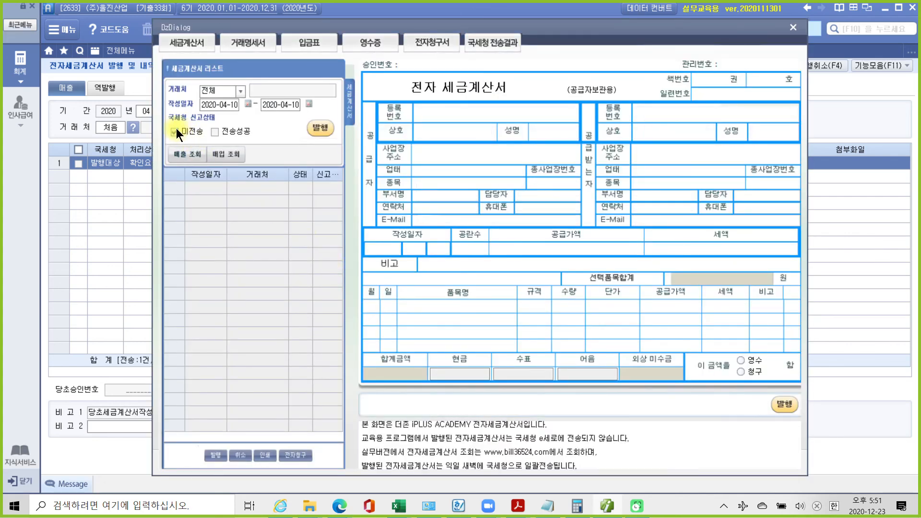
pyautogui.click(186, 155)
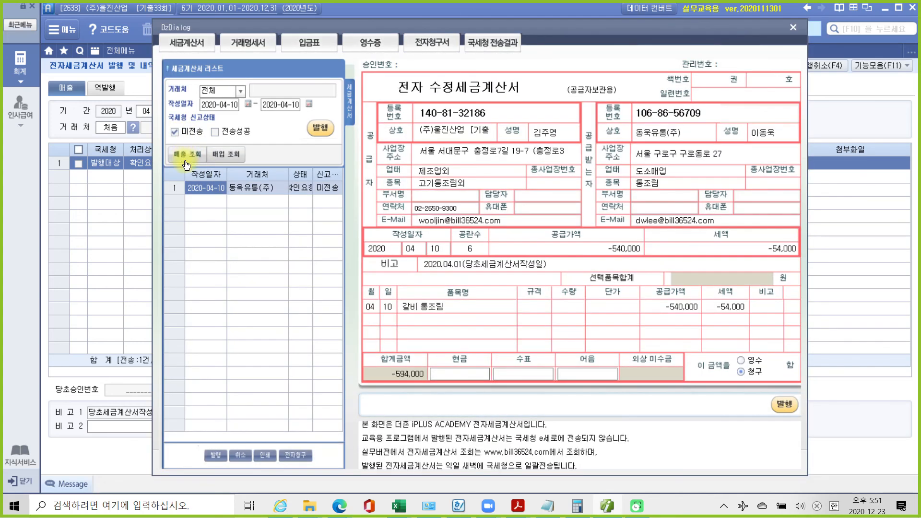
# Issue the listed 동욱유통(주) 전자 수정세금계산서 in ACADEMY 전자세금계산서 and dismiss the notices
pyautogui.click(321, 130)
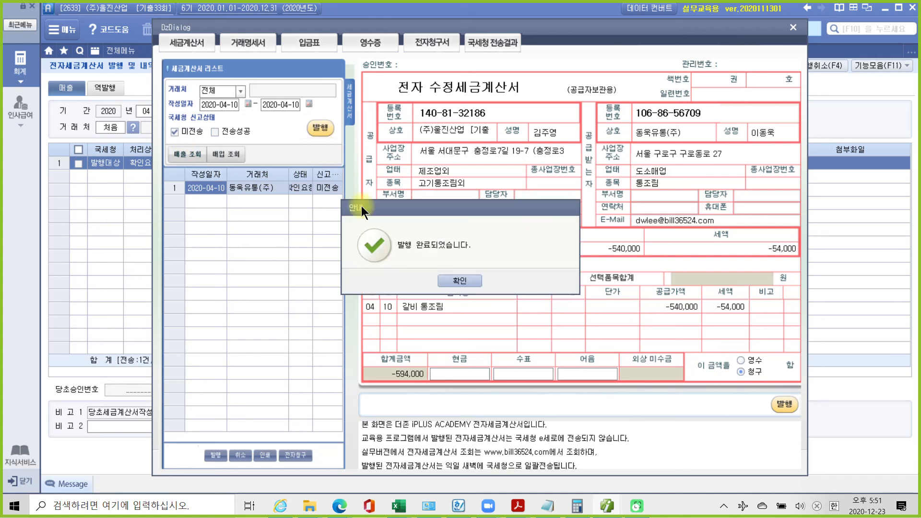
pyautogui.click(457, 279)
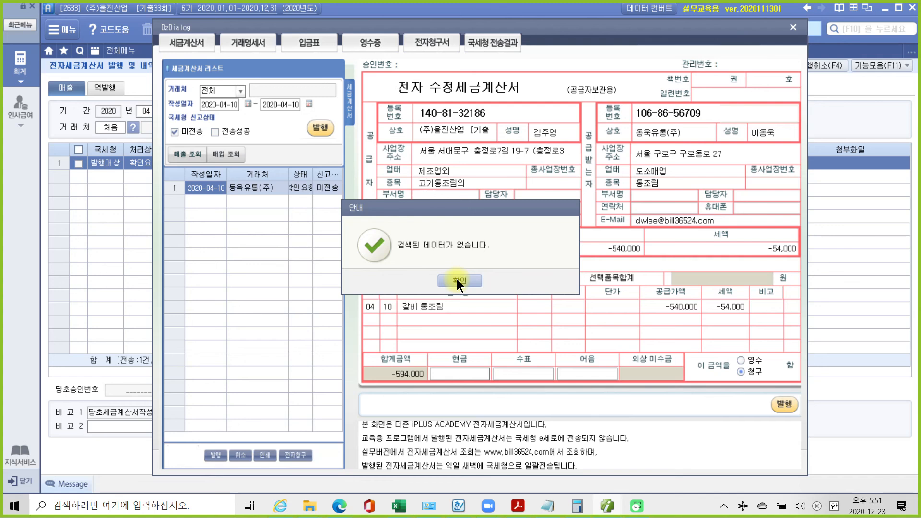
pyautogui.click(457, 279)
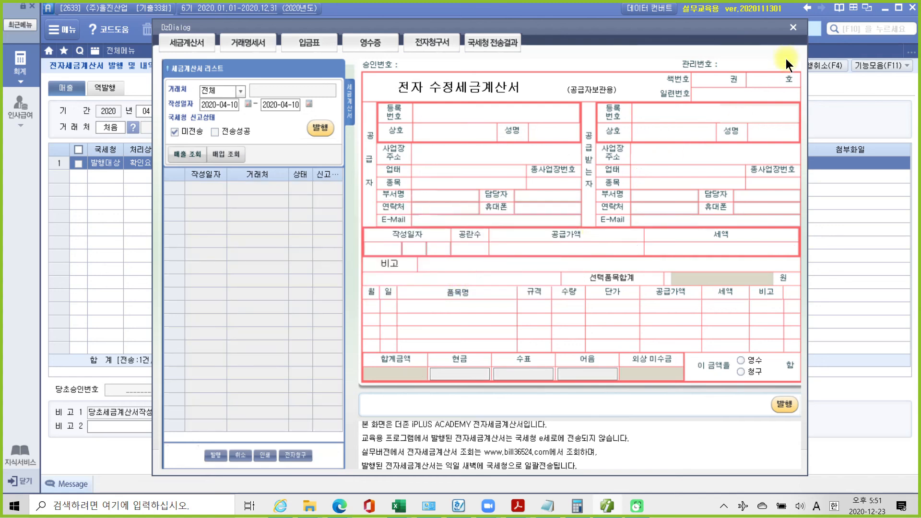
# Close the electronic invoice windows and refresh the 04/10 entries in 매입매출전표입력
pyautogui.click(794, 27)
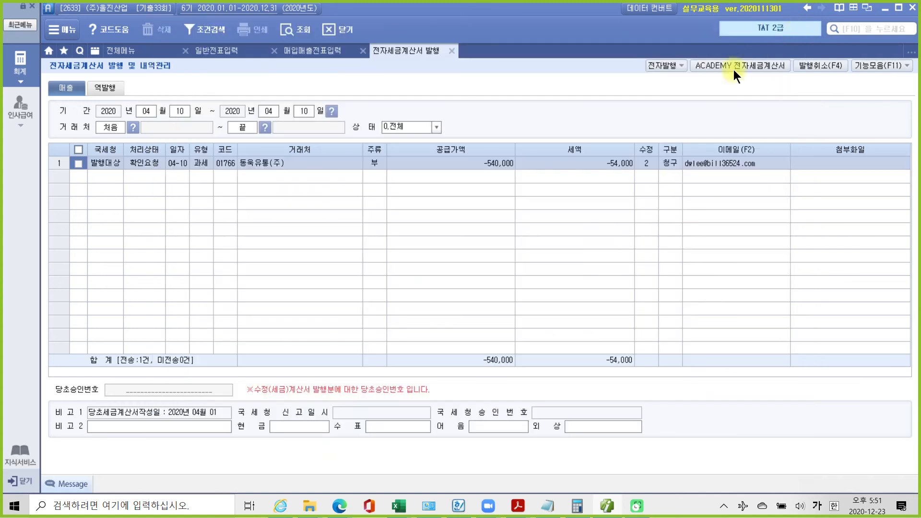
pyautogui.click(452, 52)
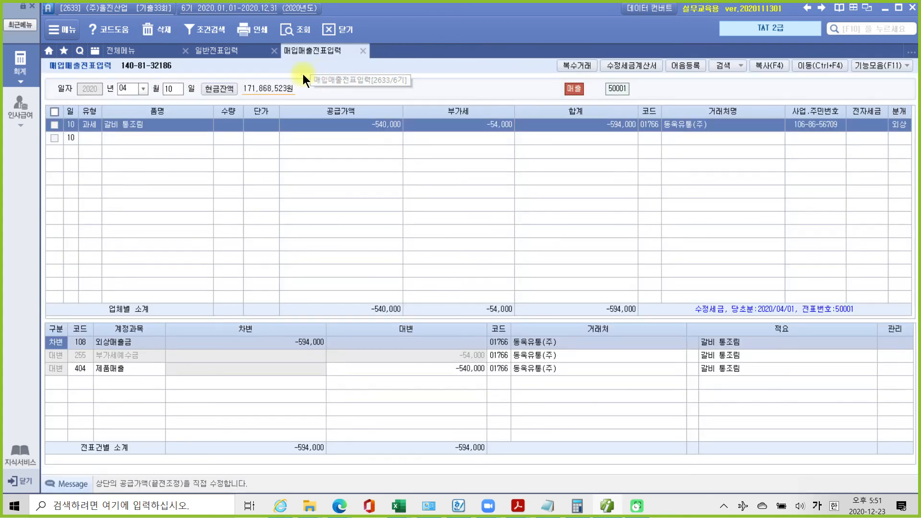
pyautogui.click(298, 30)
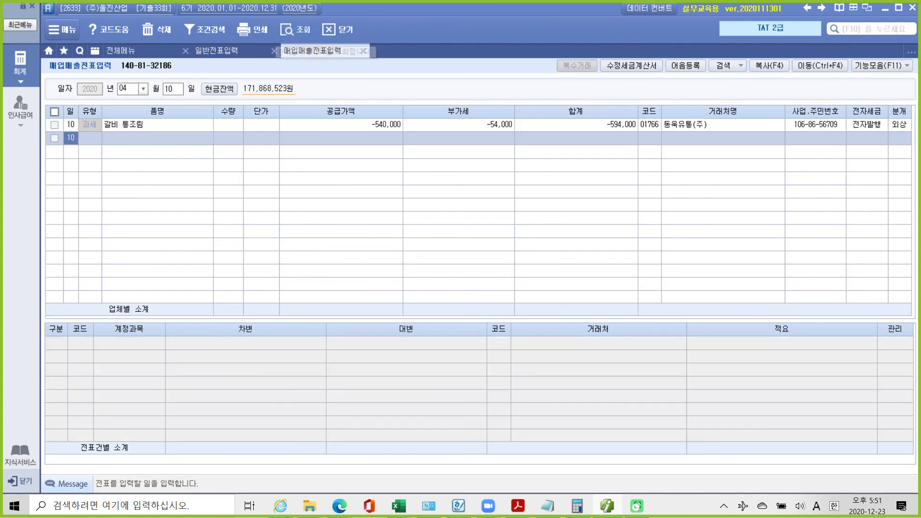